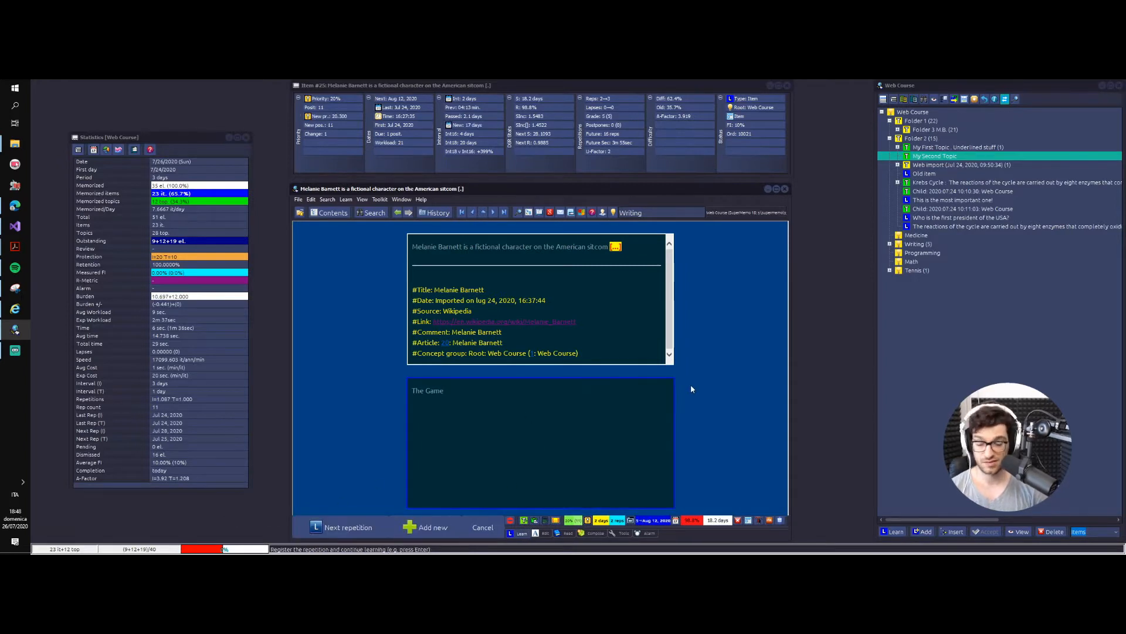
Step: Open My First Topic in Folder 2 and reschedule it with an interval of 15 days
{"action": "key", "text": "Escape"}
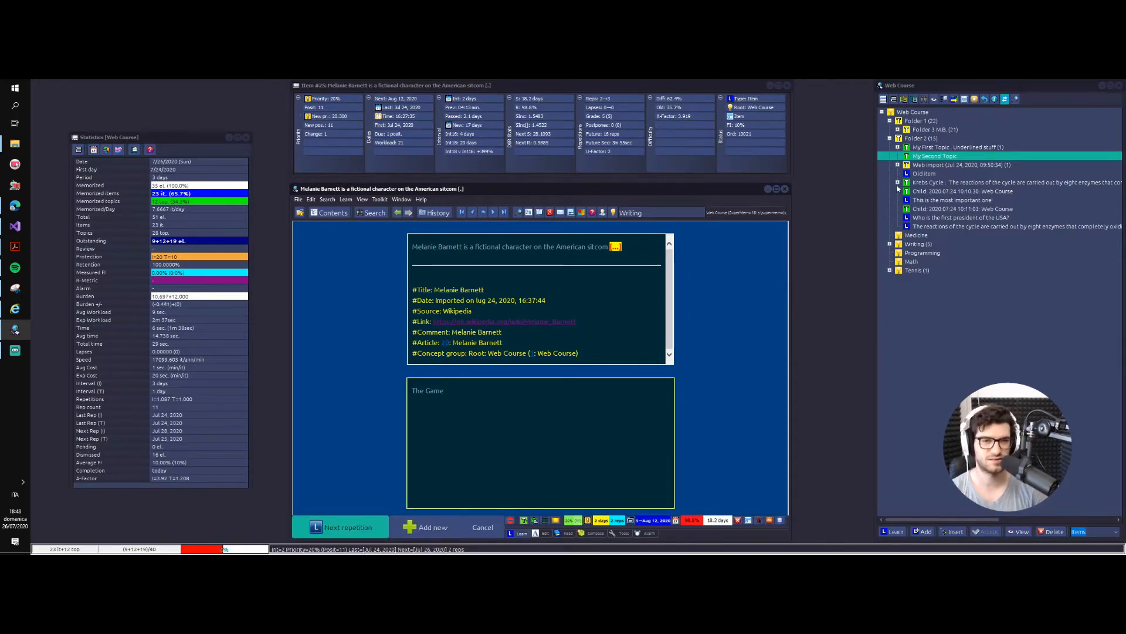
{"action": "left_click", "coordinate": [931, 148]}
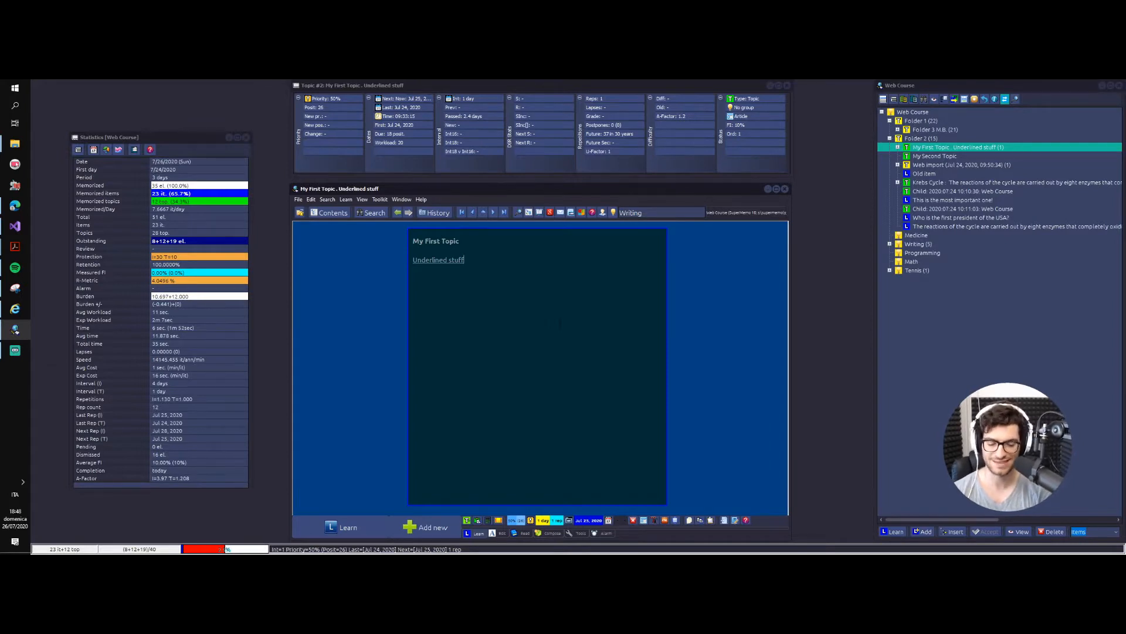
{"action": "key", "text": "ctrl+j"}
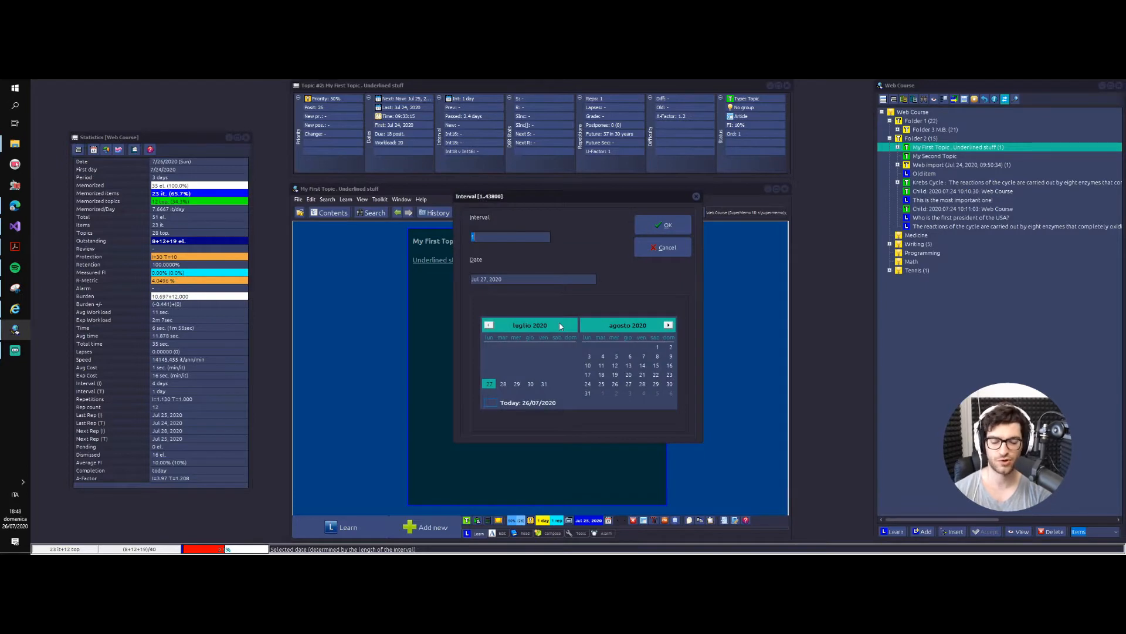
{"action": "type", "text": "15"}
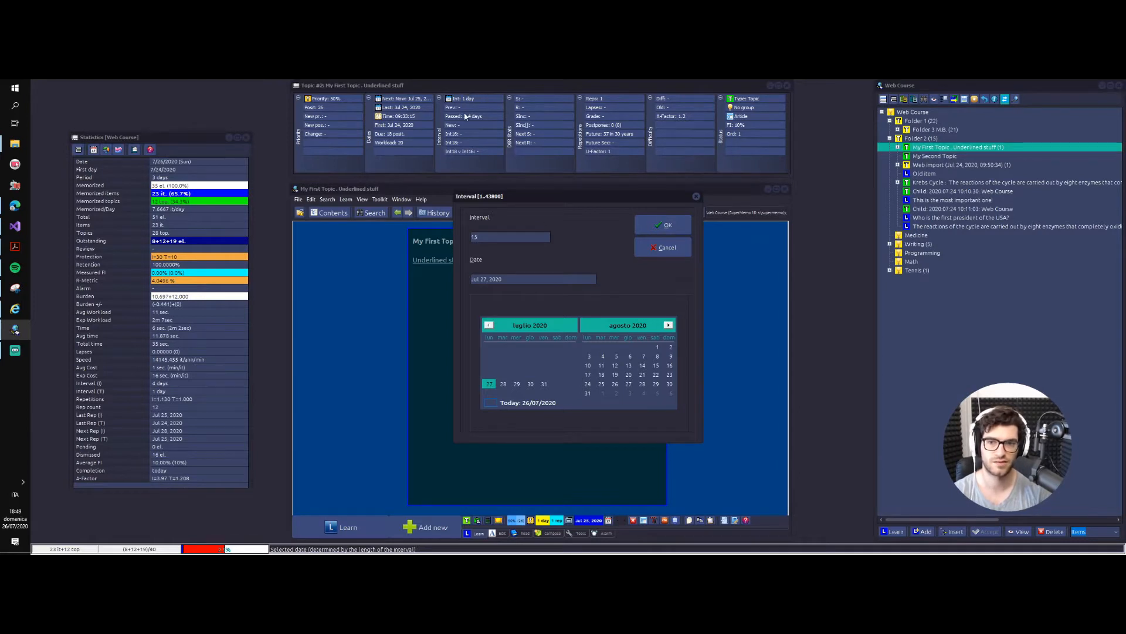
{"action": "left_click", "coordinate": [660, 225]}
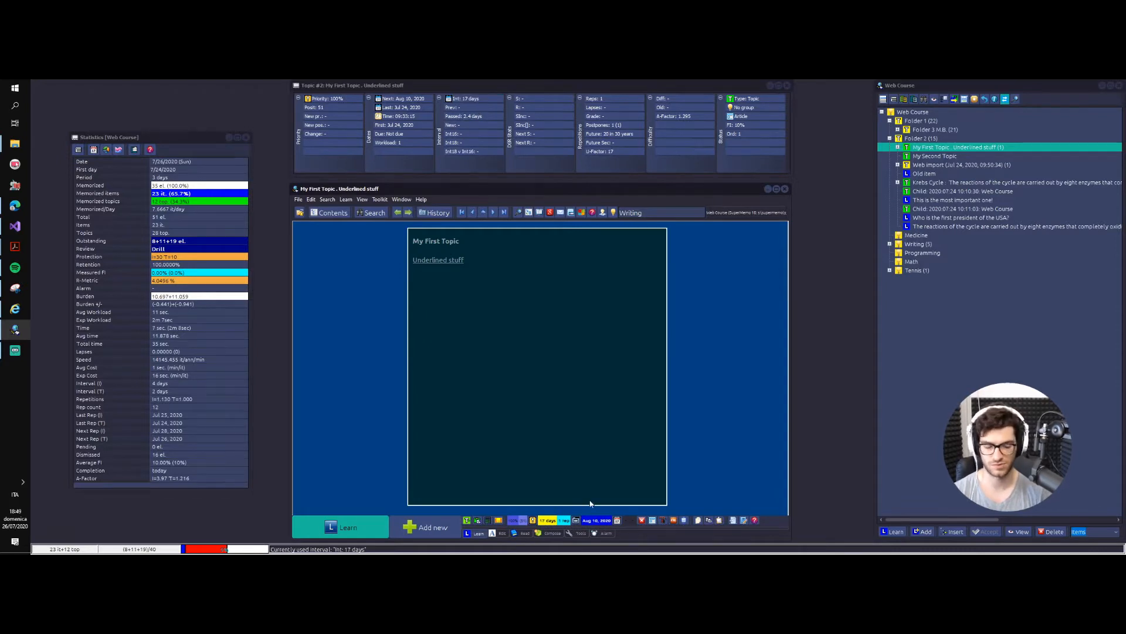
Step: Check My First Topic's next repetition date in the interval dialog without changing it, and compare it with the system calendar
{"action": "left_click", "coordinate": [594, 520]}
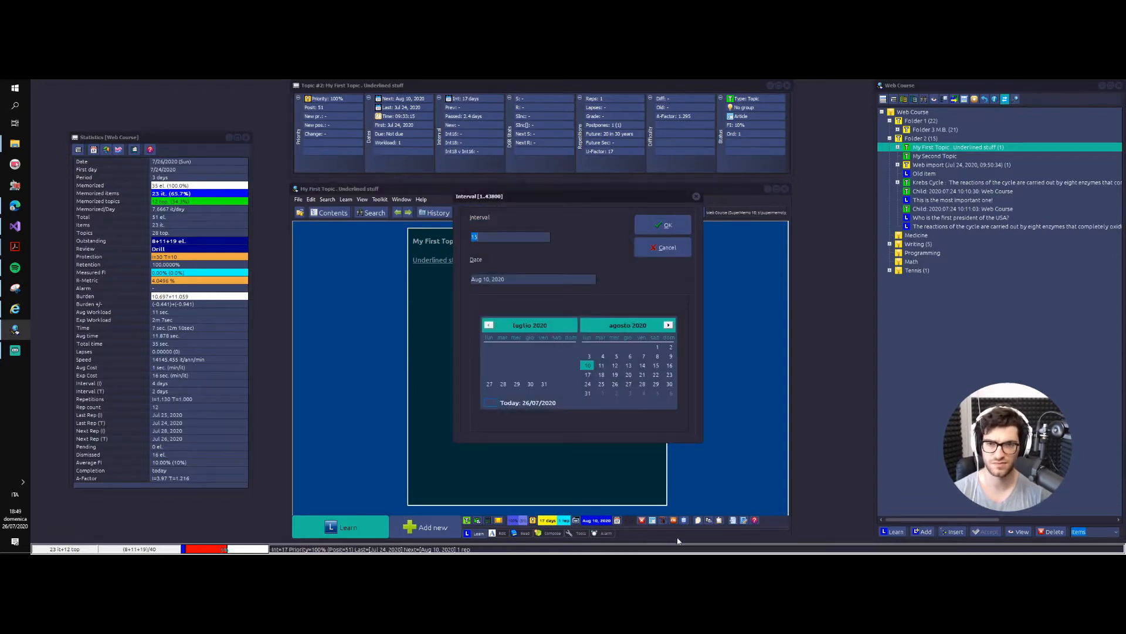
{"action": "key", "text": "Escape"}
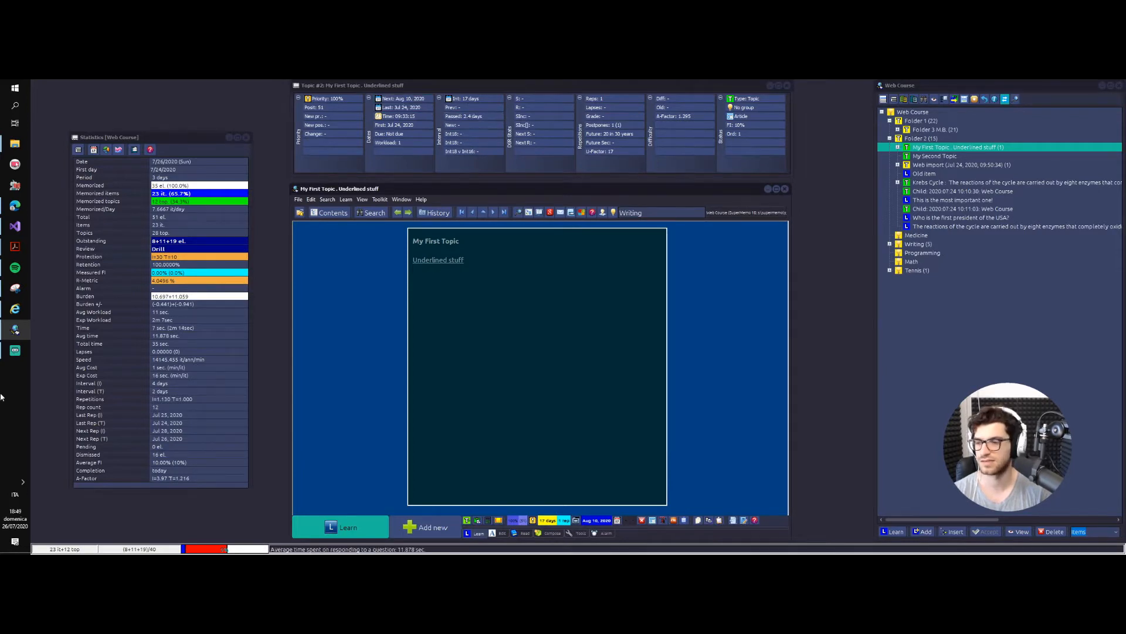
{"action": "left_click", "coordinate": [15, 518]}
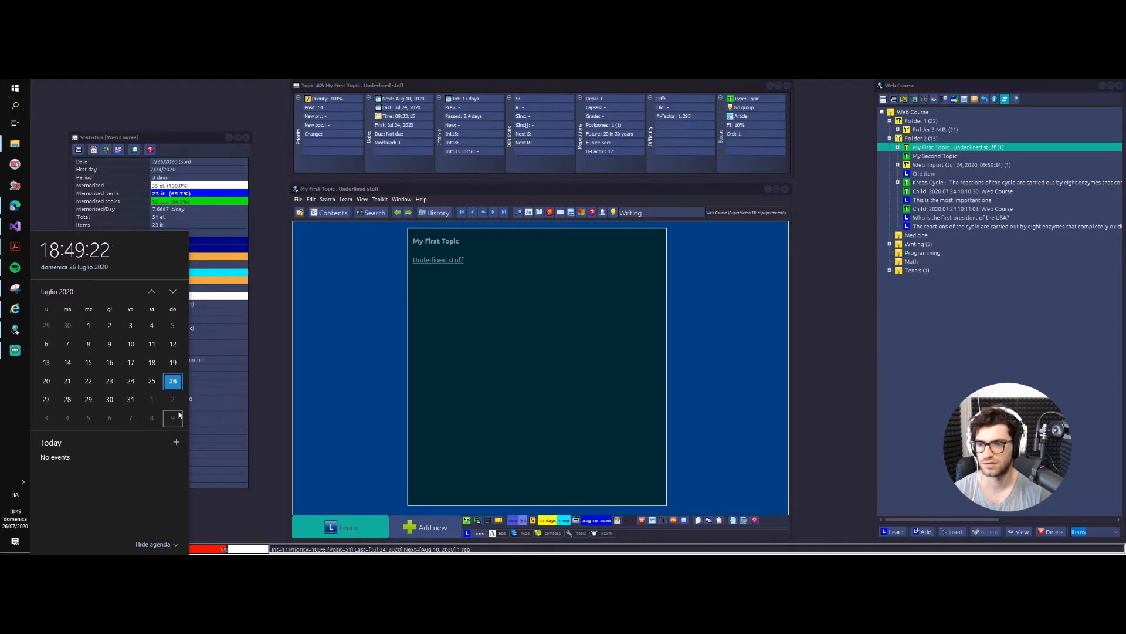
{"action": "left_click", "coordinate": [205, 298]}
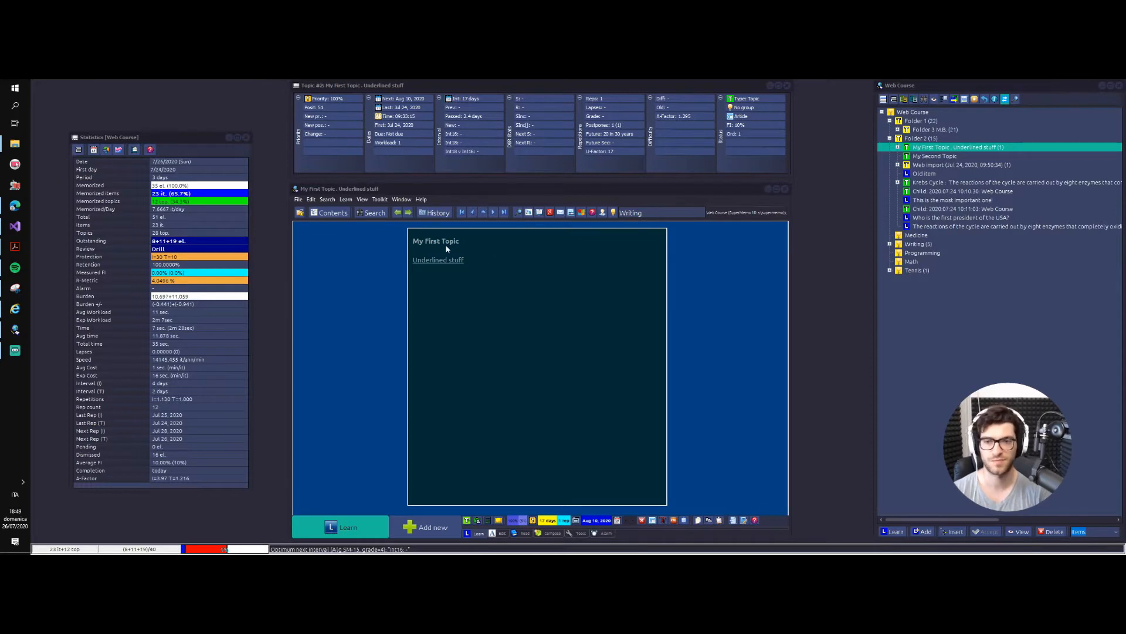
Step: Schedule My First Topic for later today, accepting position 20 in the outstanding queue
{"action": "left_click", "coordinate": [425, 260]}
{"action": "left_click", "coordinate": [464, 260]}
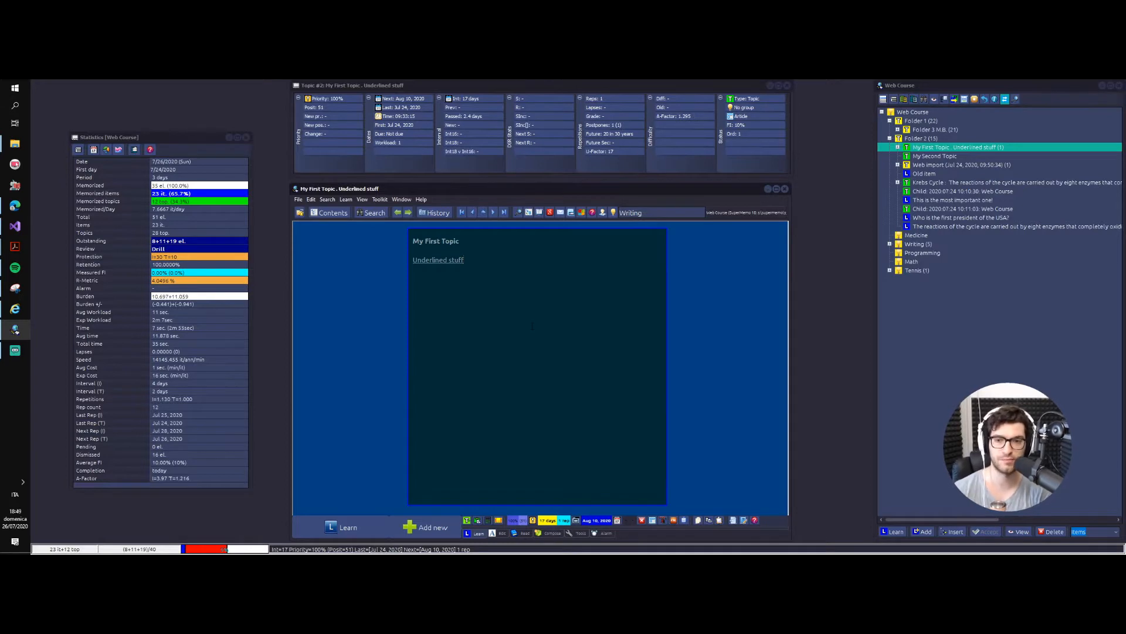
{"action": "key", "text": "ctrl+shift+j"}
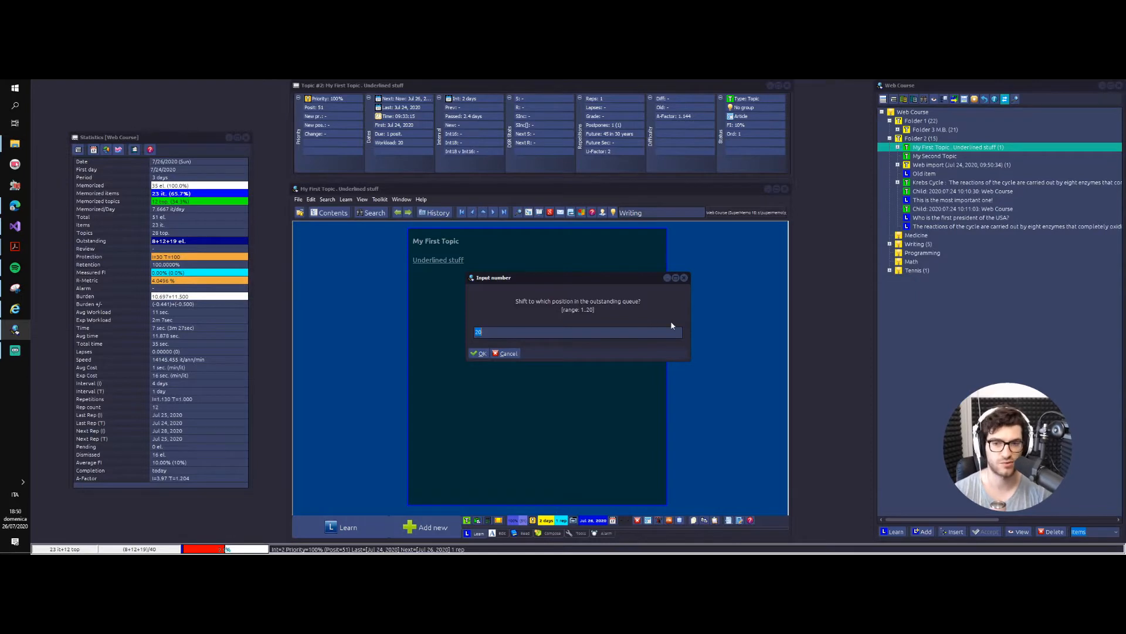
{"action": "left_click", "coordinate": [479, 353]}
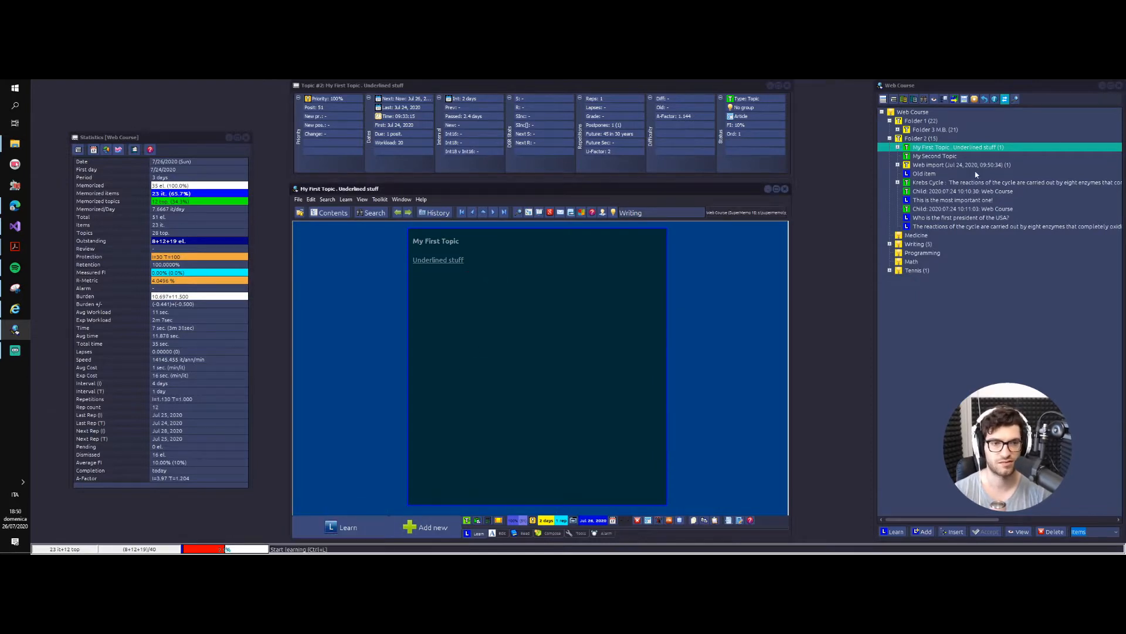
Step: Display Old item and start a learning session on the outstanding elements
{"action": "left_click", "coordinate": [919, 176]}
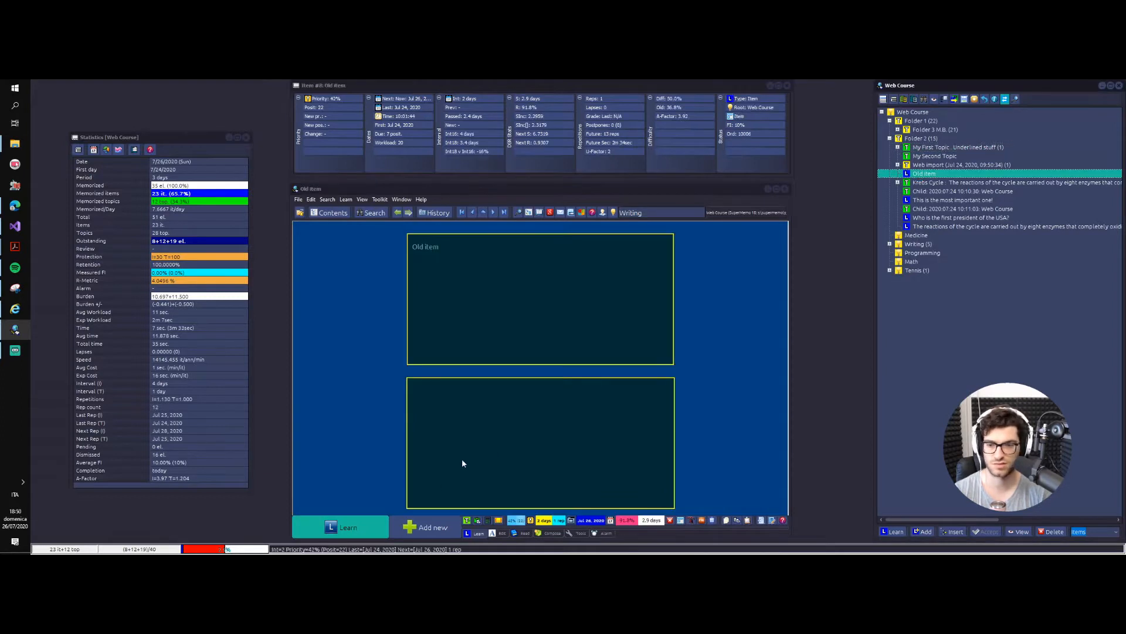
{"action": "left_click", "coordinate": [347, 527]}
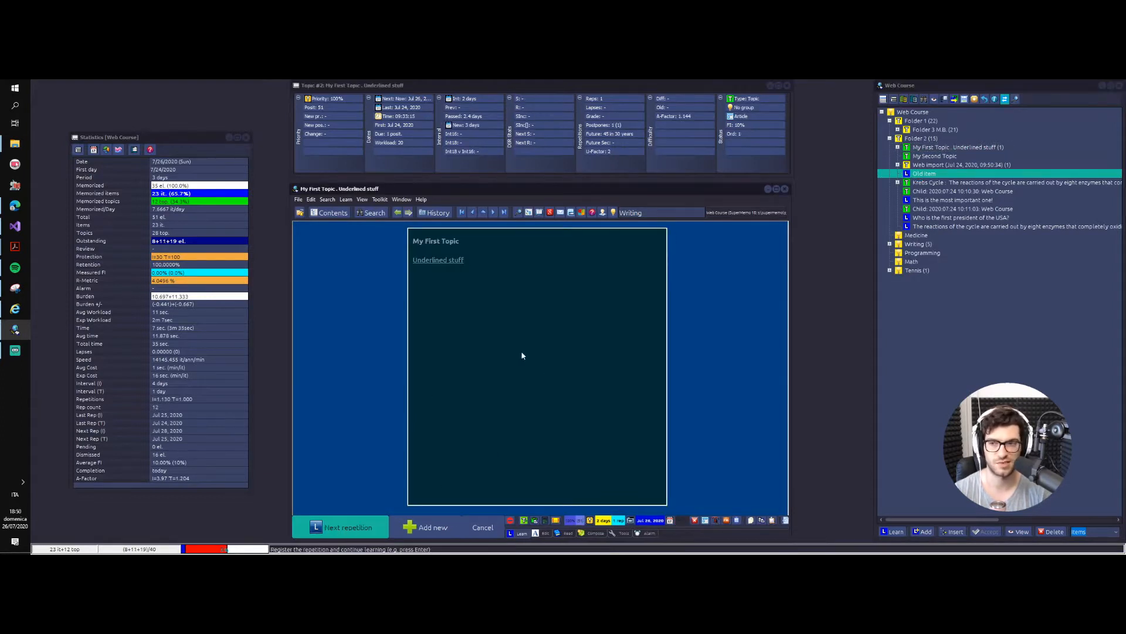
{"action": "left_click", "coordinate": [517, 306]}
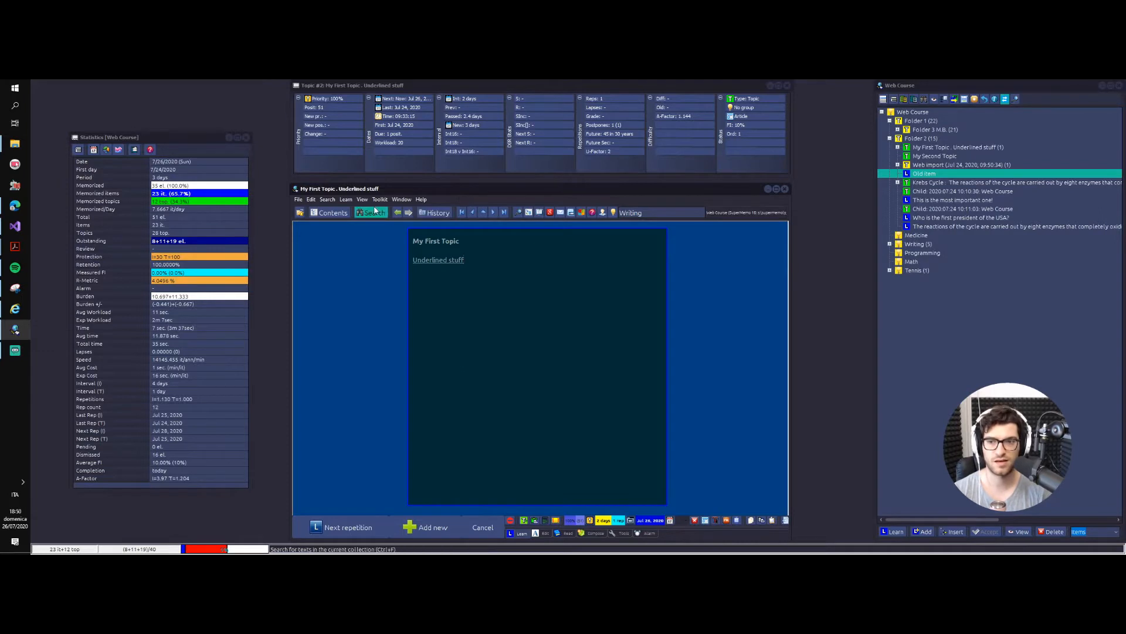
{"action": "left_click", "coordinate": [346, 200]}
{"action": "right_click", "coordinate": [774, 273]}
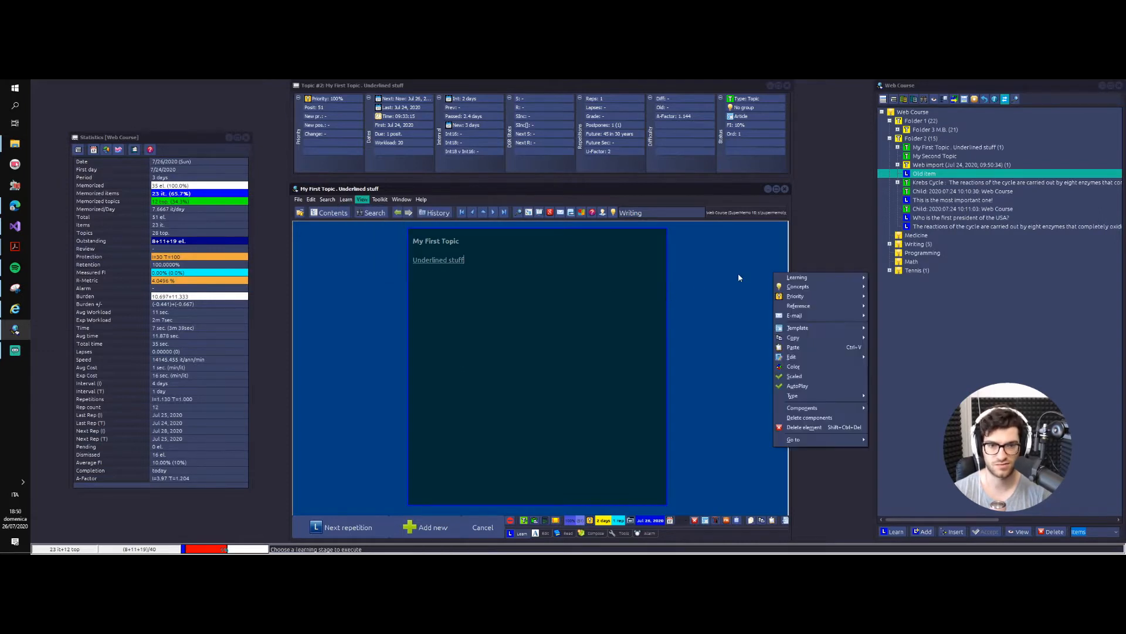
{"action": "mouse_move", "coordinate": [826, 280]}
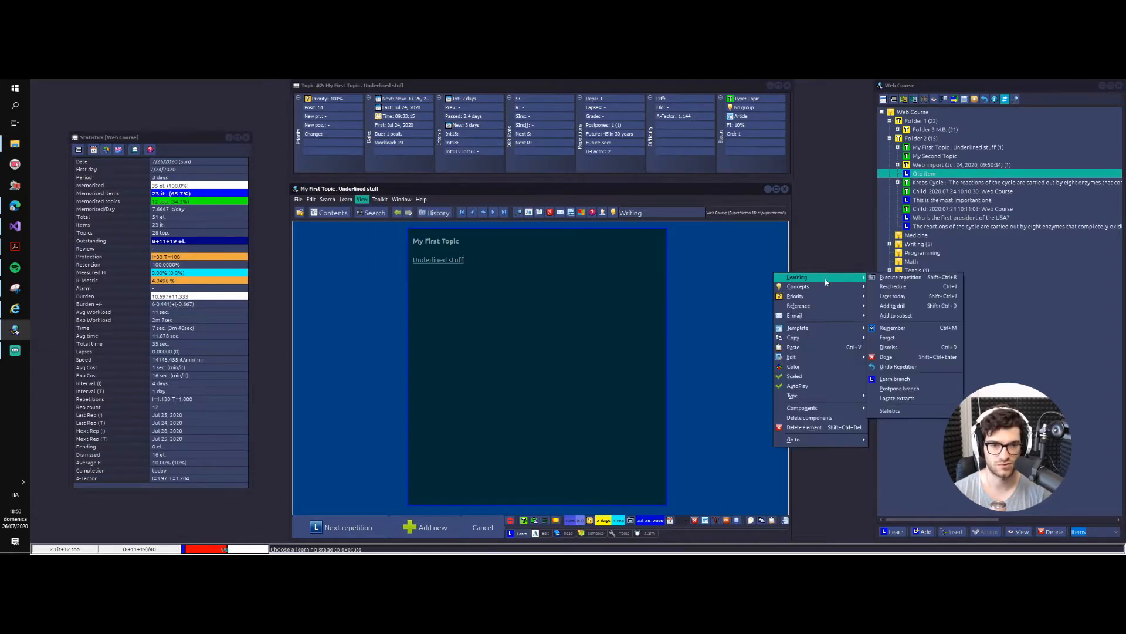
{"action": "left_click", "coordinate": [530, 534]}
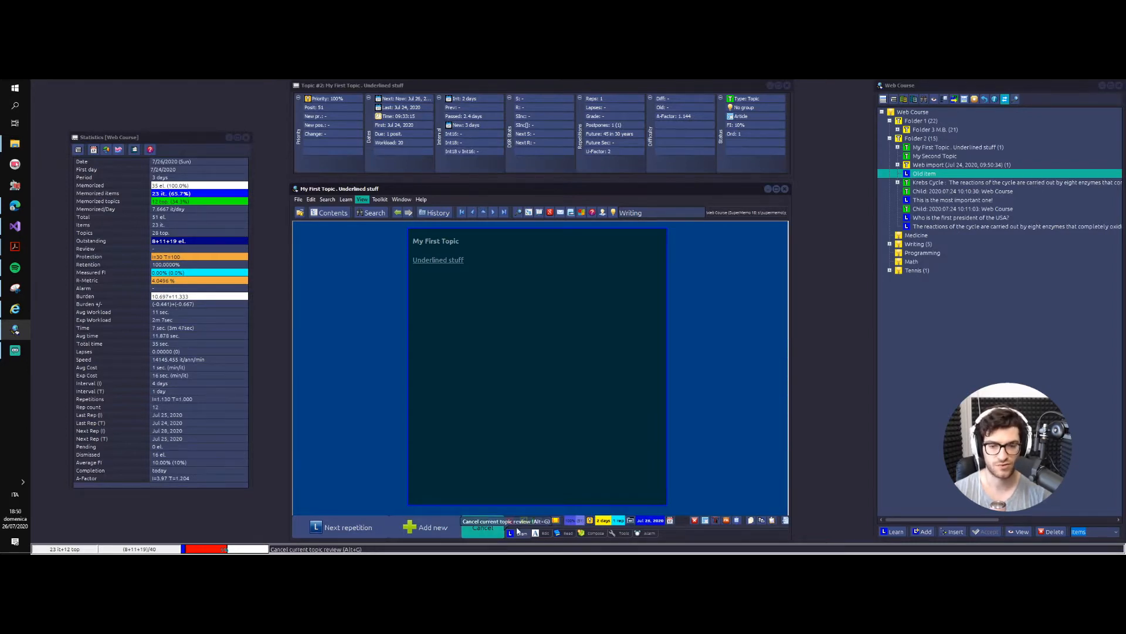
{"action": "left_click", "coordinate": [538, 533]}
{"action": "left_click", "coordinate": [568, 534]}
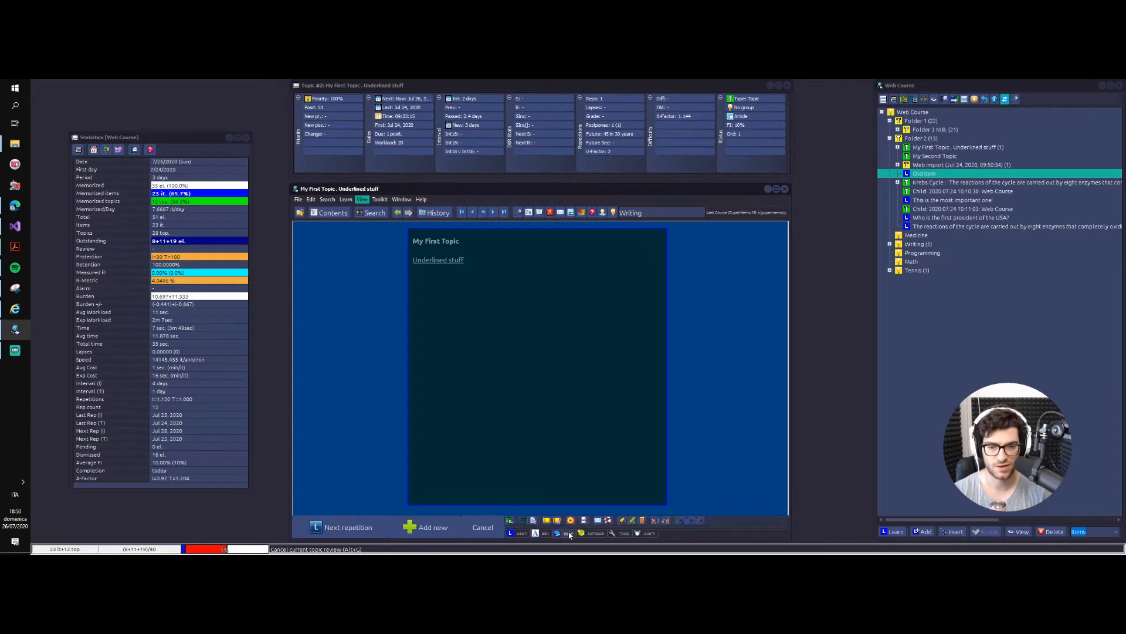
{"action": "left_click", "coordinate": [515, 535]}
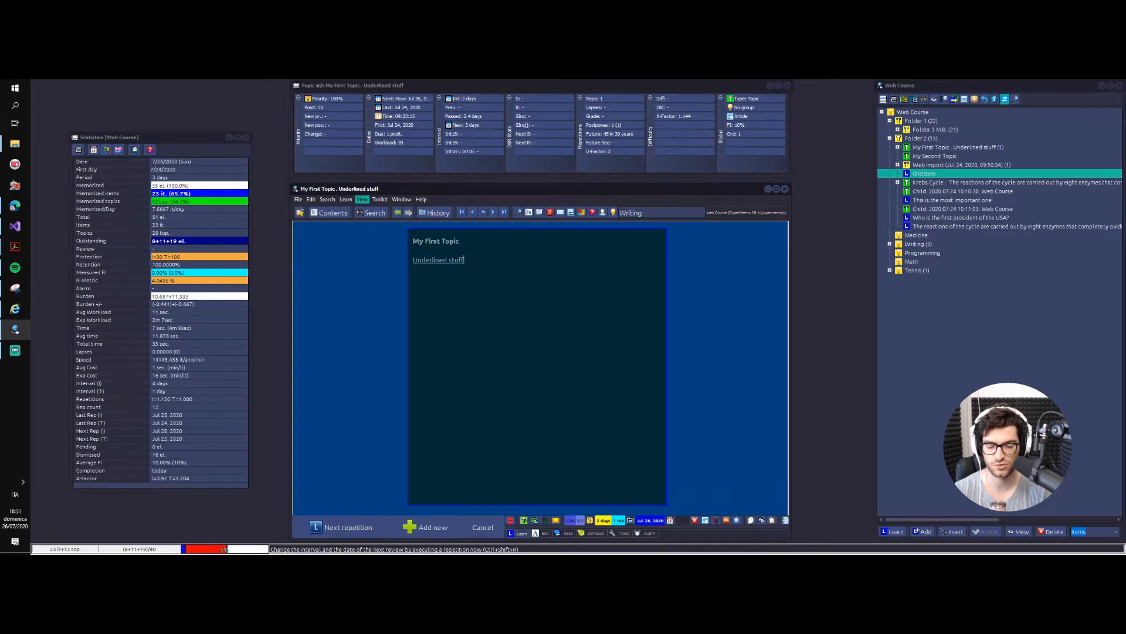
Step: Execute a repetition of My First Topic immediately, and dismiss the interval dialog without entering another interval
{"action": "key", "text": "ctrl+shift+r"}
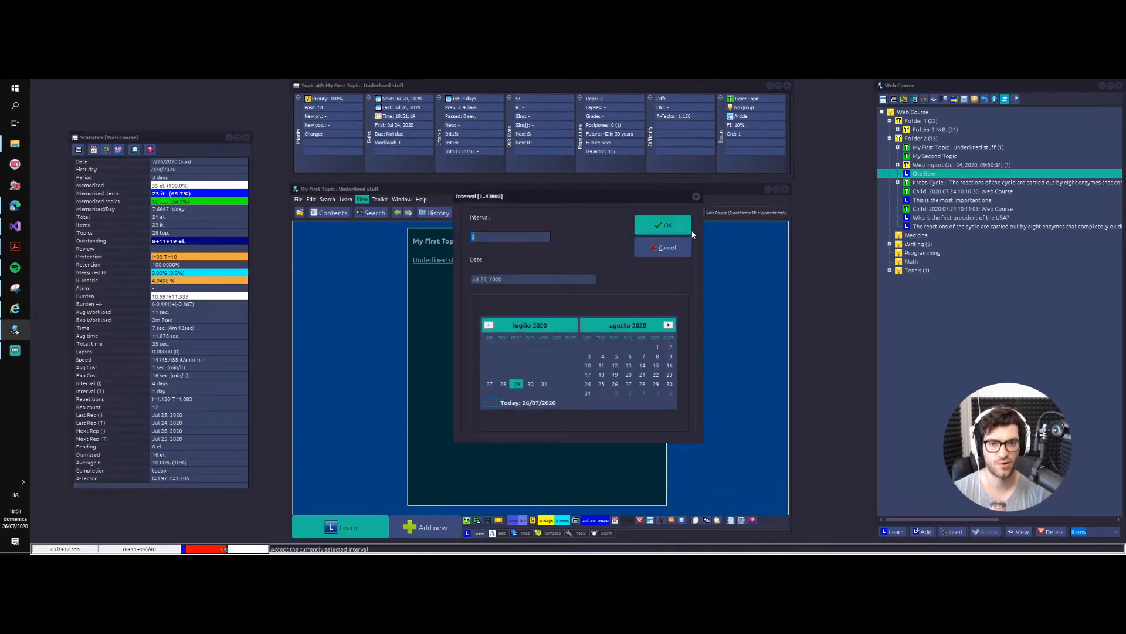
{"action": "left_click", "coordinate": [696, 197]}
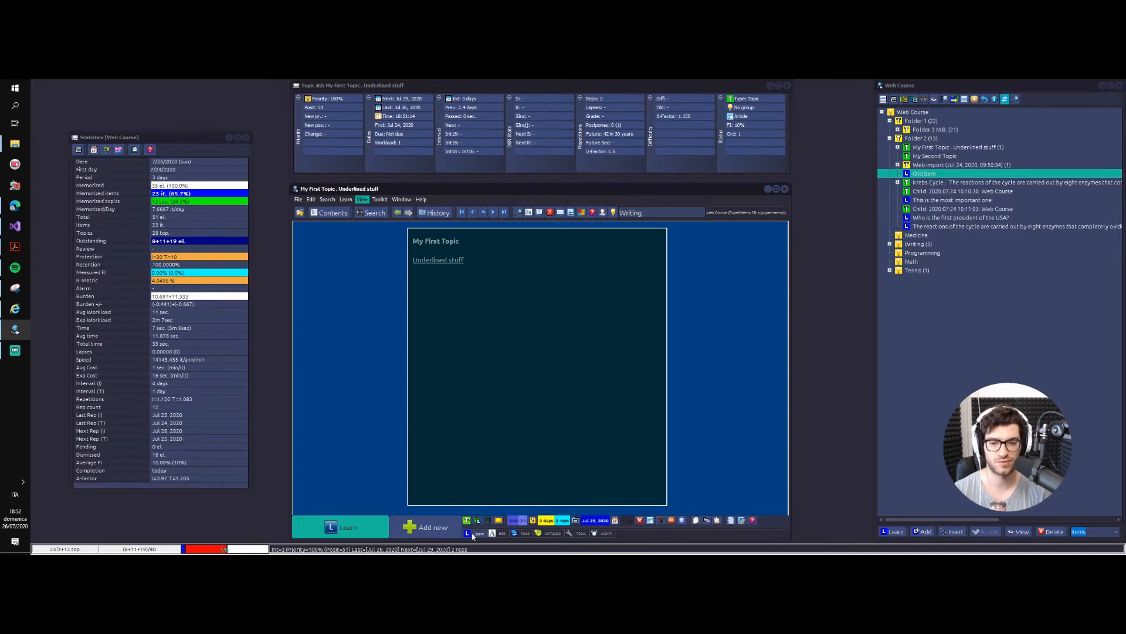
Step: Examine the daily repetitions in the Workload calendar and close it
{"action": "left_click", "coordinate": [615, 520]}
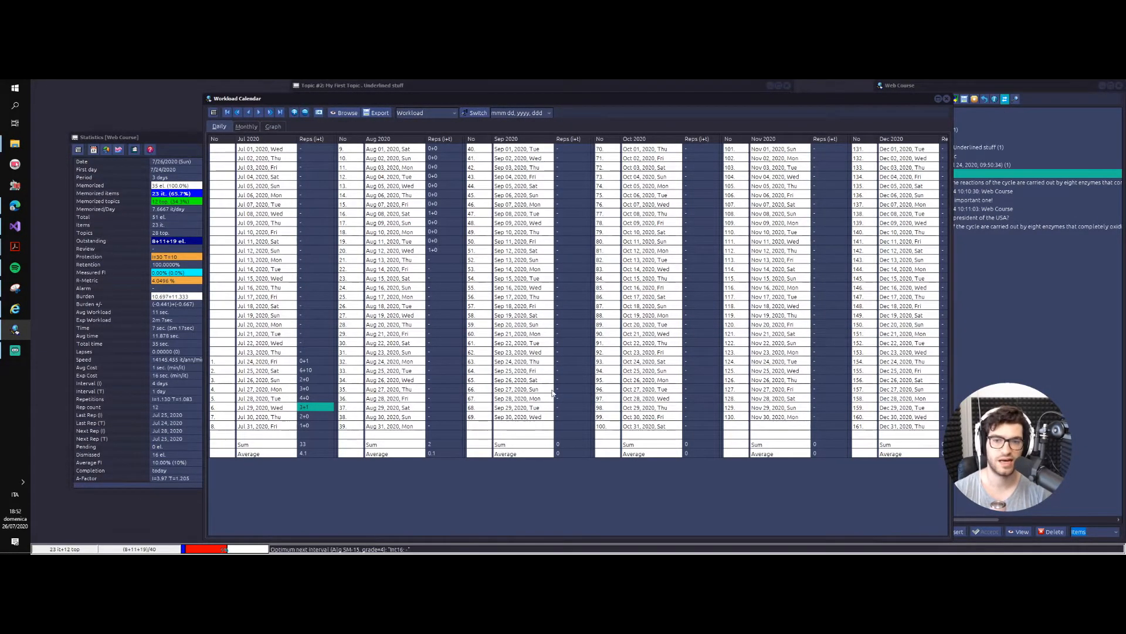
{"action": "left_click", "coordinate": [947, 99]}
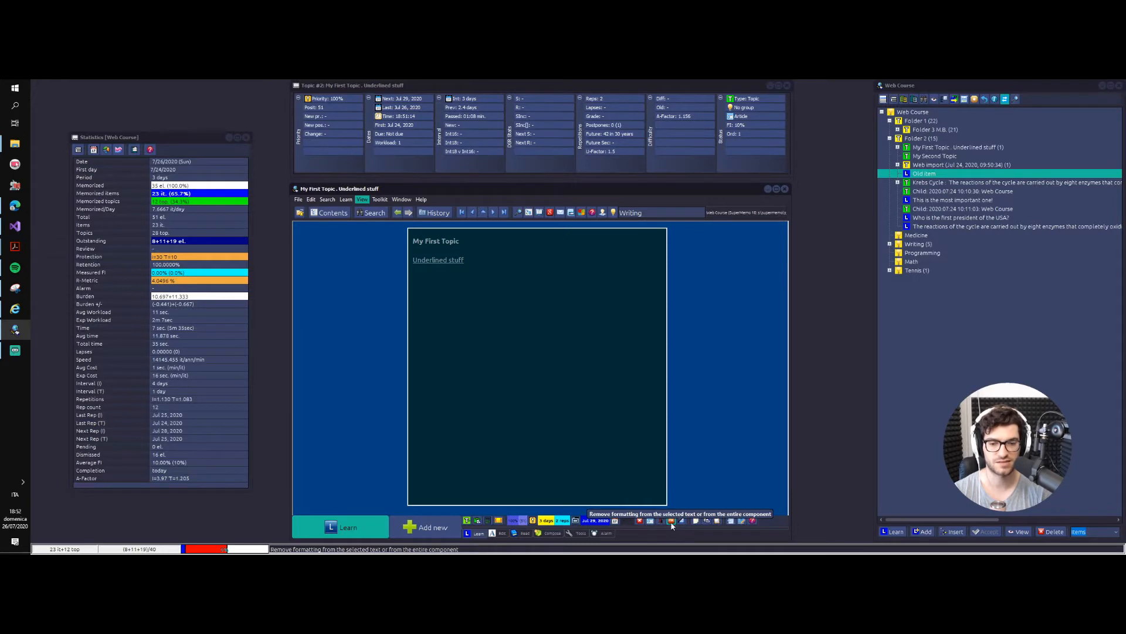
Step: Switch My First Topic's text component out of text editing into drag-and-size mode and back
{"action": "left_click", "coordinate": [617, 360]}
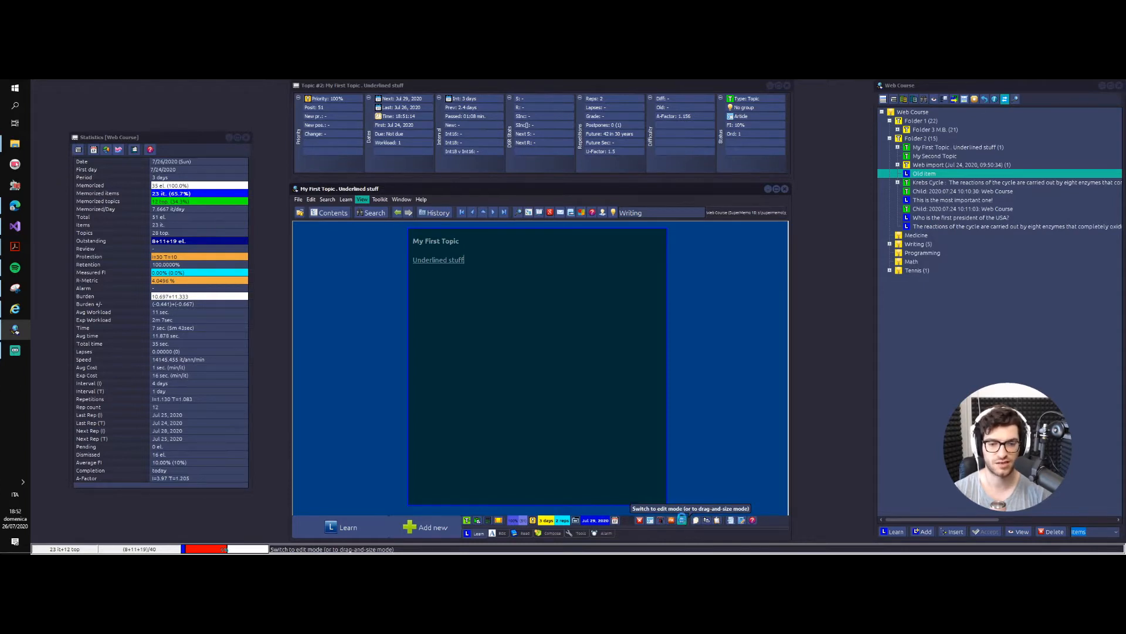
{"action": "left_click", "coordinate": [685, 520]}
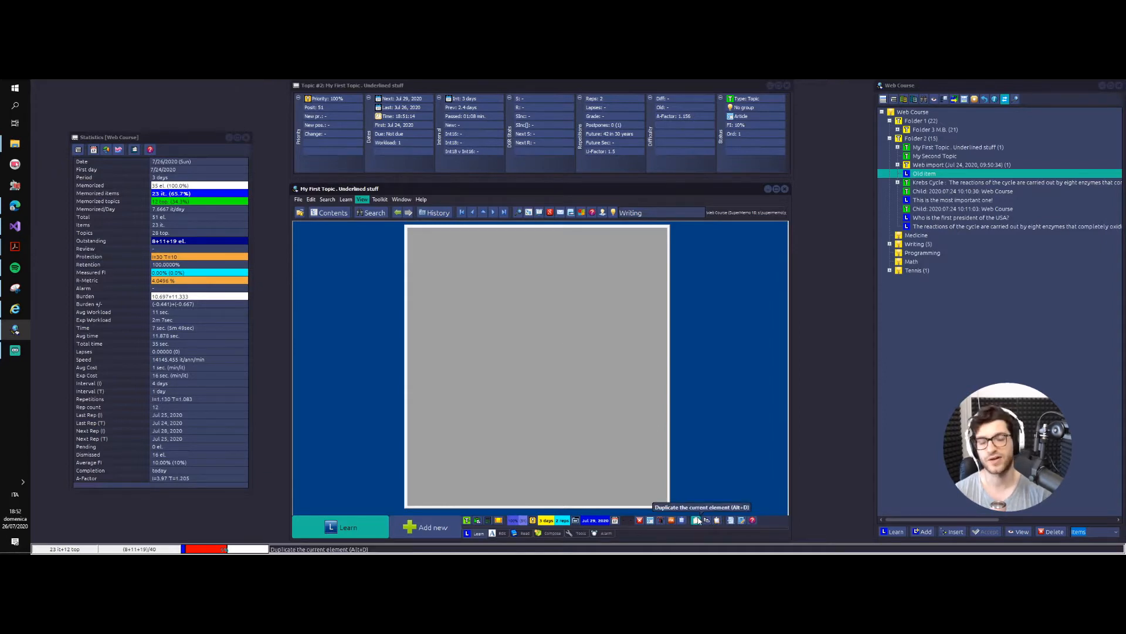
{"action": "left_click", "coordinate": [542, 293]}
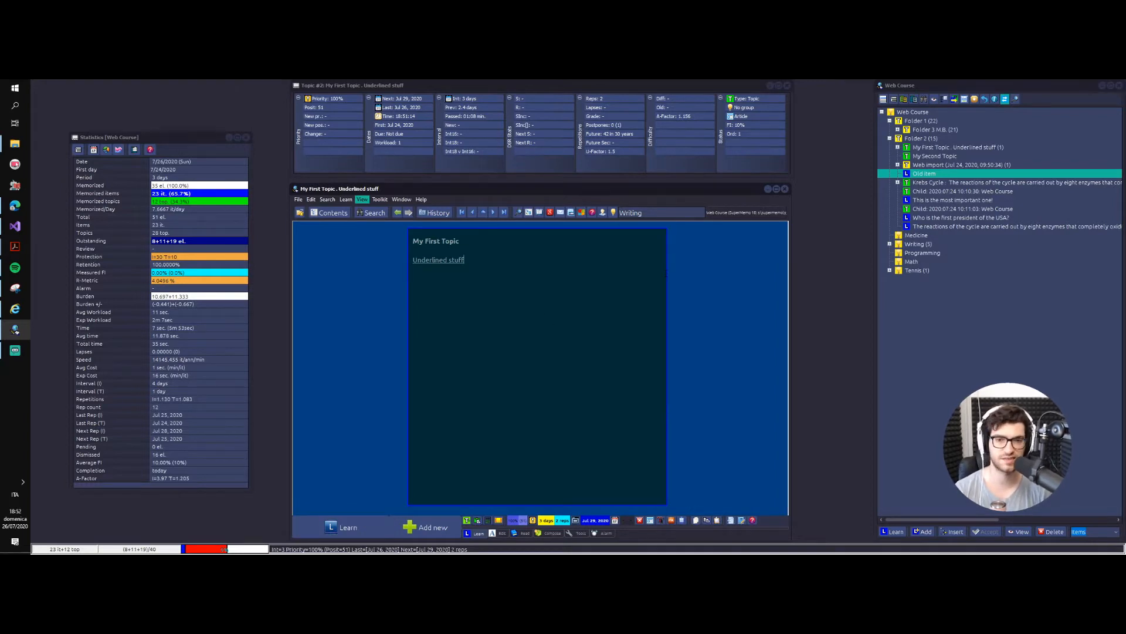
Step: Duplicate My First Topic twice, returning to the original in the contents tree before making the second copy
{"action": "key", "text": "alt+d"}
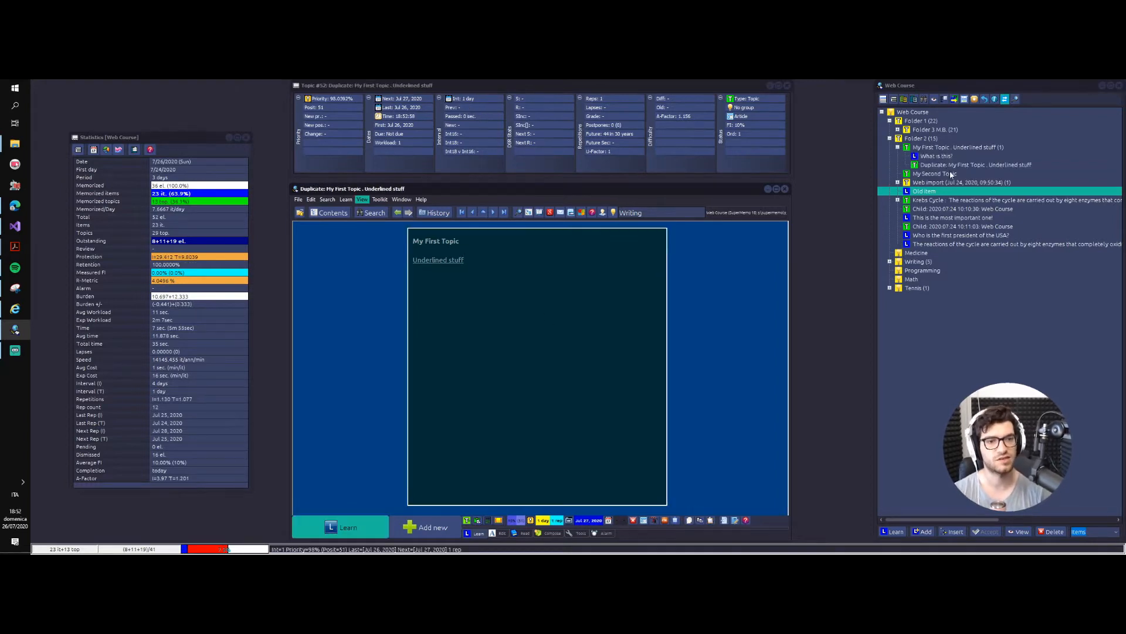
{"action": "left_click", "coordinate": [940, 166]}
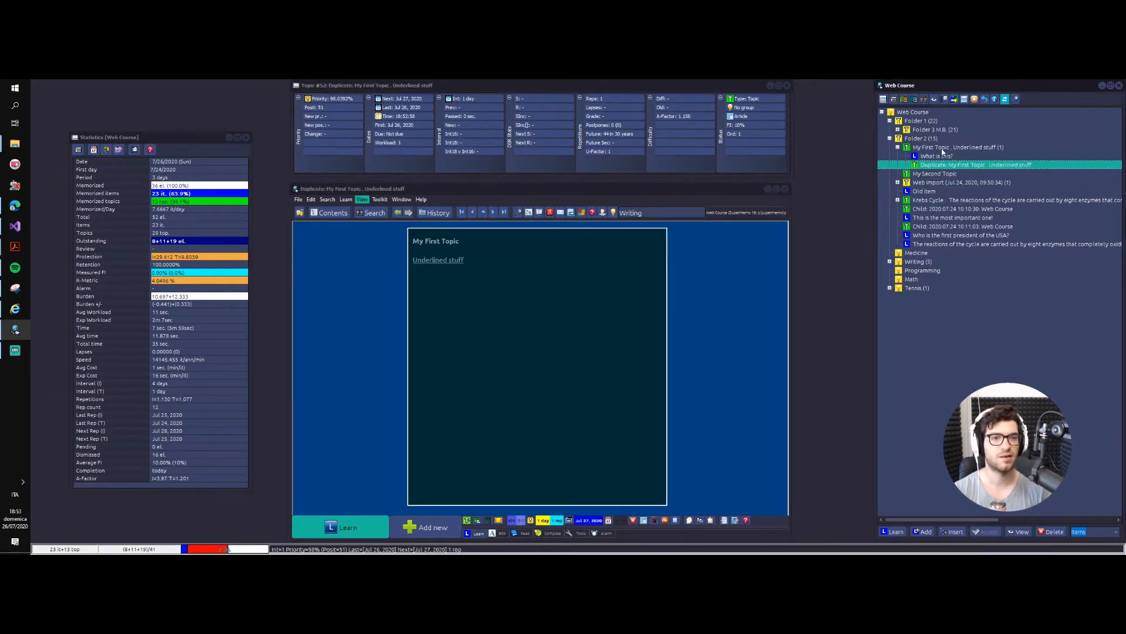
{"action": "left_click", "coordinate": [941, 150]}
{"action": "key", "text": "alt+v"}
{"action": "left_click", "coordinate": [714, 314]}
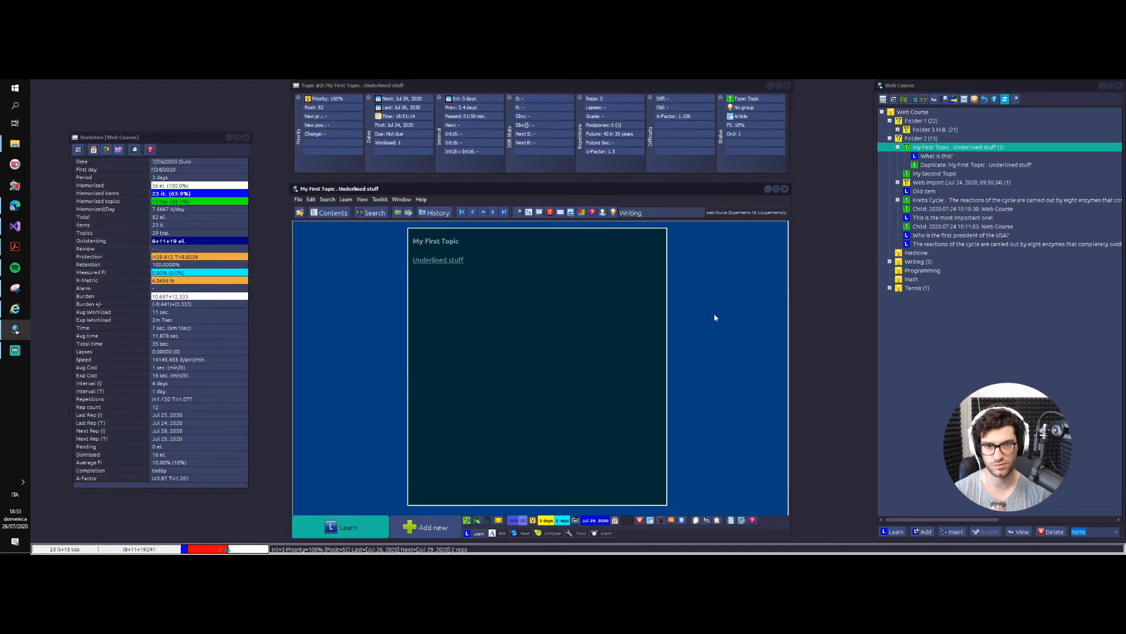
{"action": "key", "text": "alt+n"}
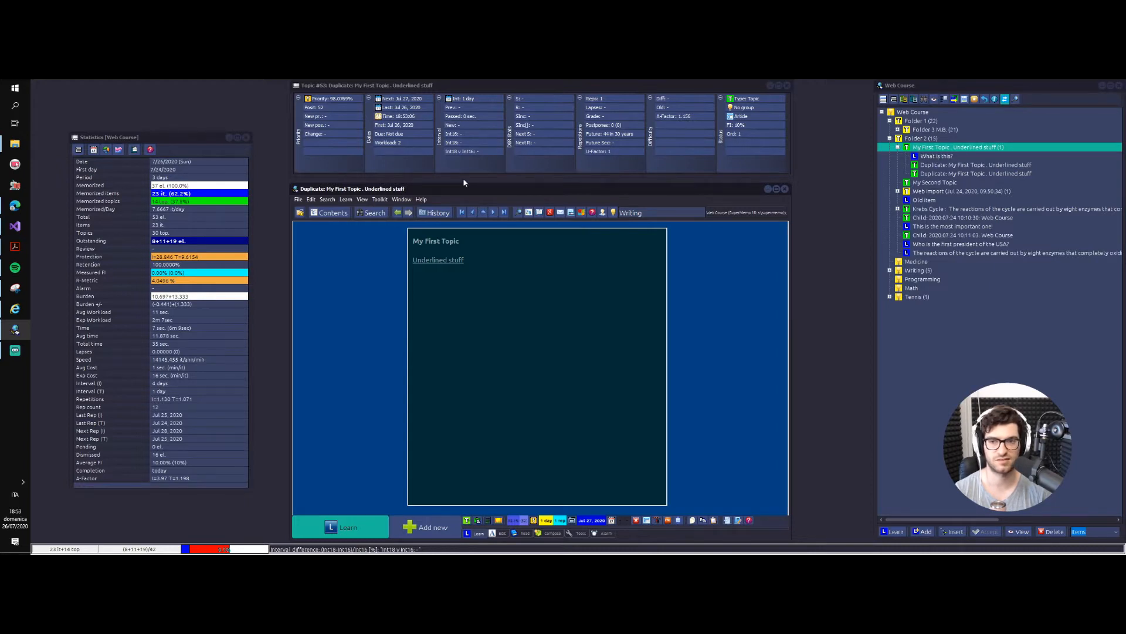
Step: Locate the second duplicate in the contents tree, inspect the collection's priority queue, and close it
{"action": "left_click", "coordinate": [333, 214]}
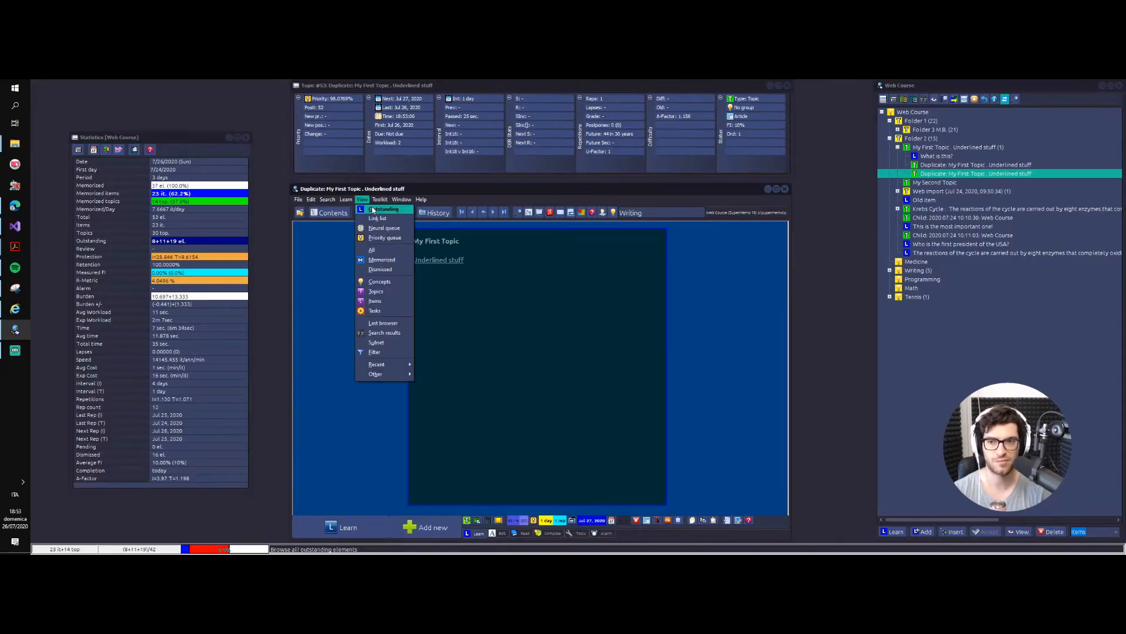
{"action": "left_click", "coordinate": [398, 238]}
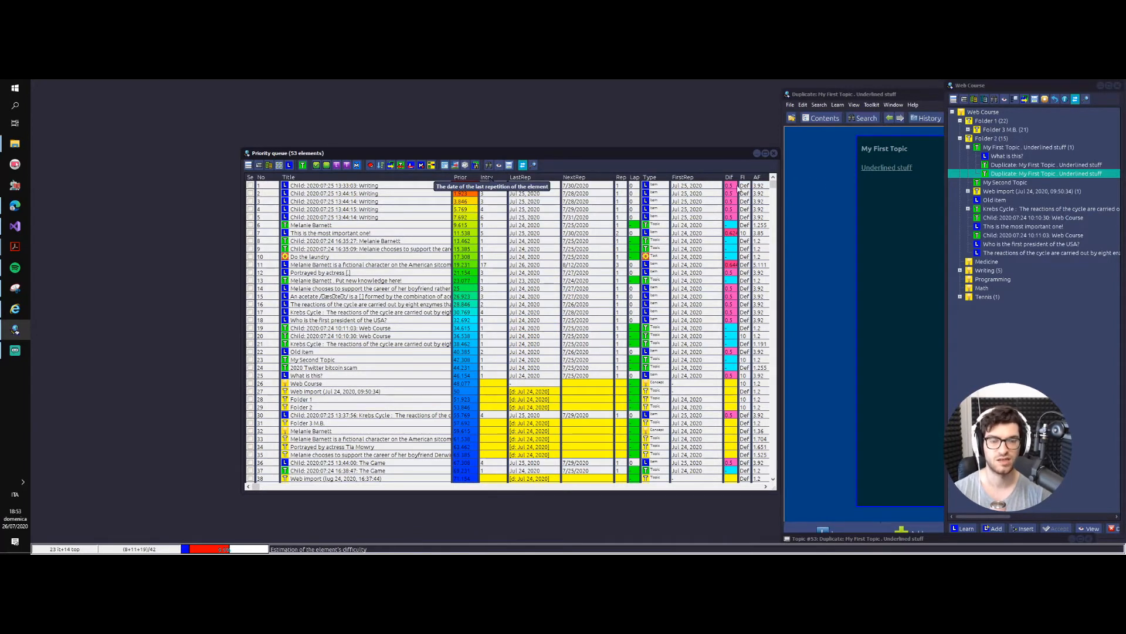
{"action": "left_click", "coordinate": [774, 154]}
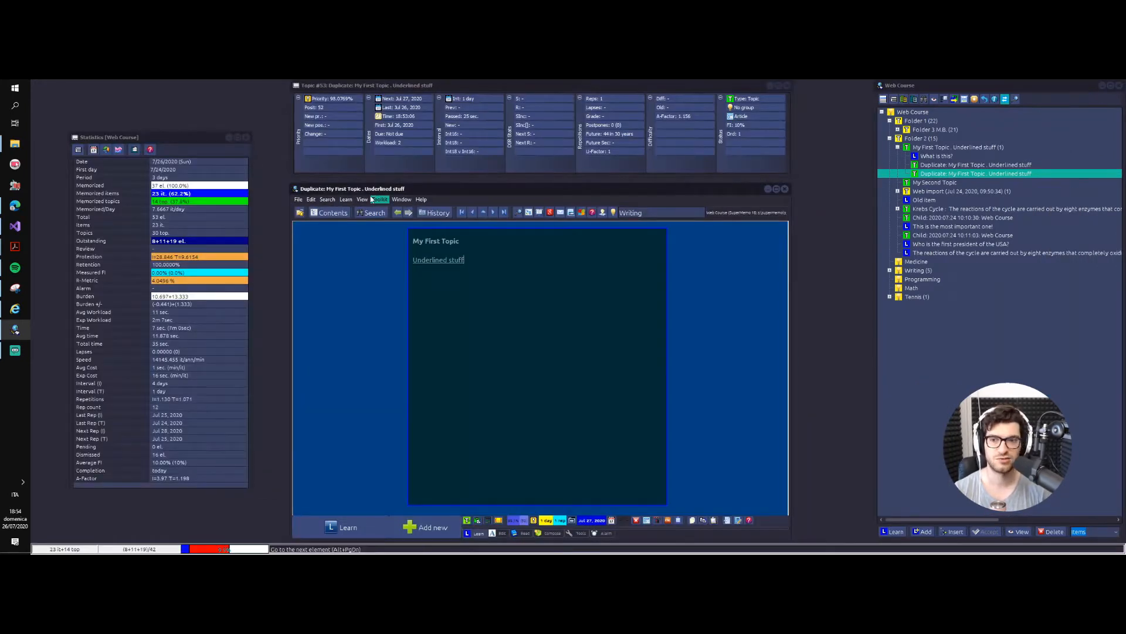
{"action": "left_click", "coordinate": [368, 200]}
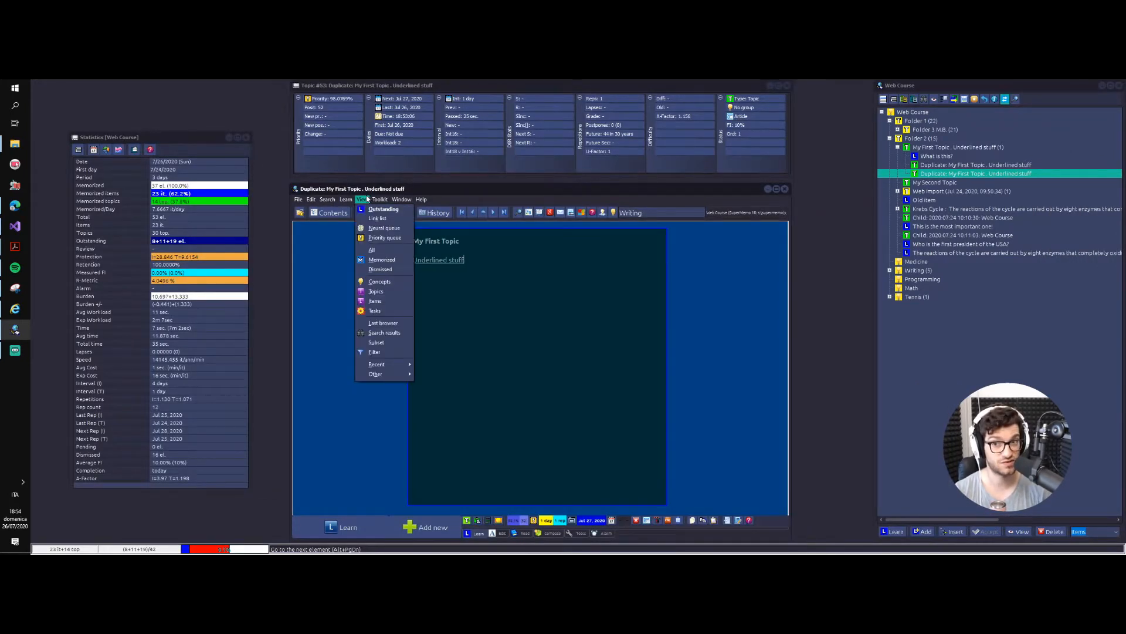
{"action": "left_click", "coordinate": [370, 199]}
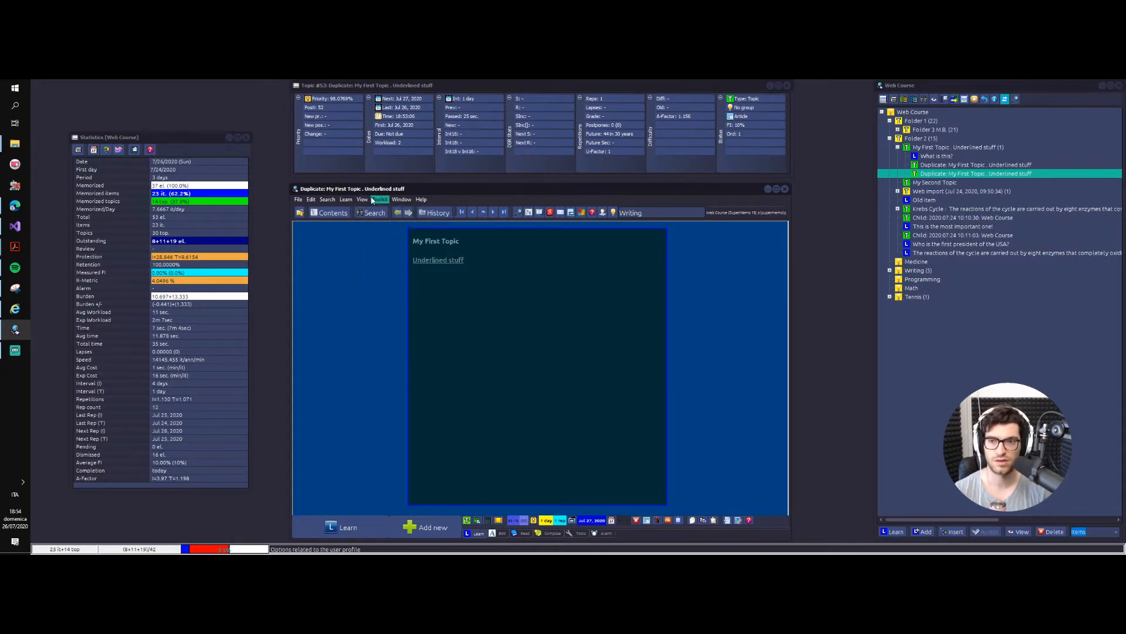
{"action": "left_click", "coordinate": [371, 199]}
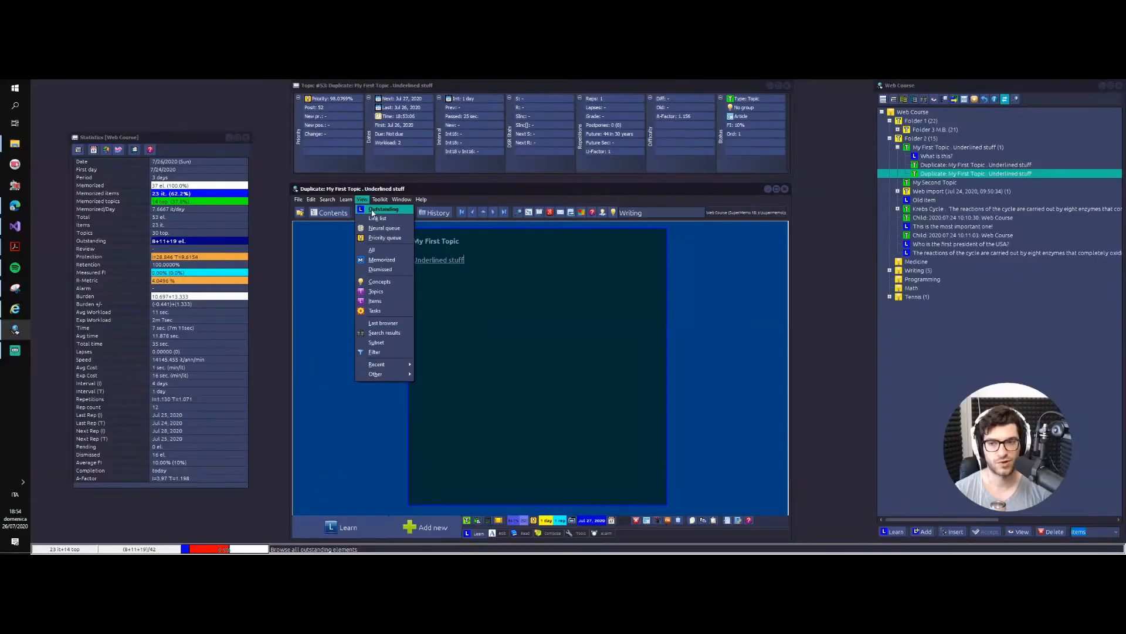
{"action": "left_click", "coordinate": [371, 211]}
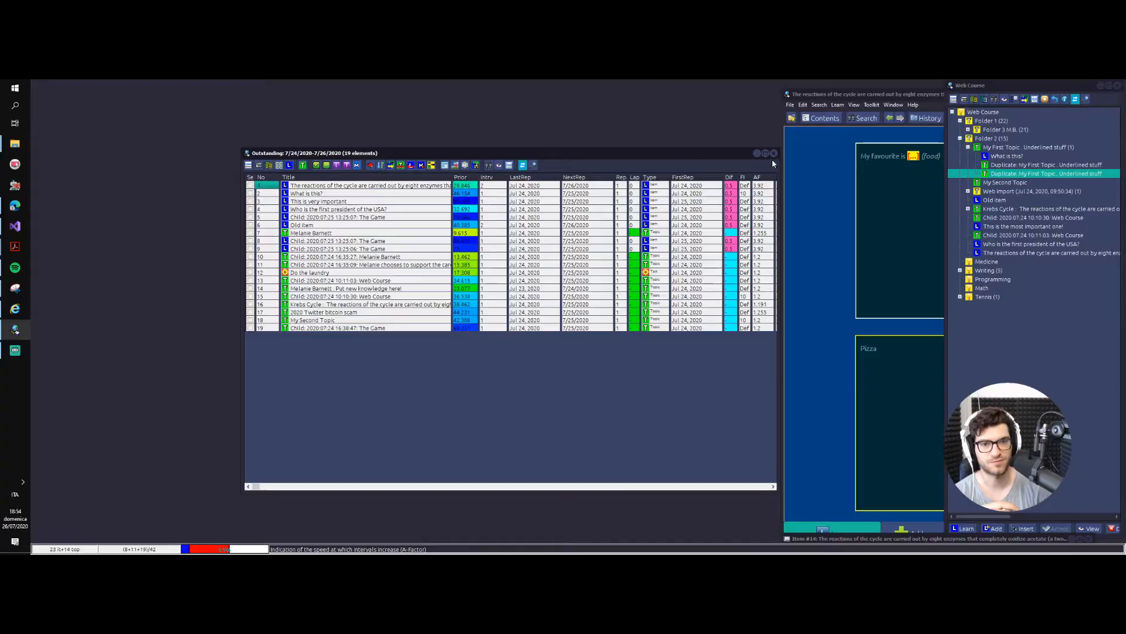
{"action": "left_click", "coordinate": [774, 153]}
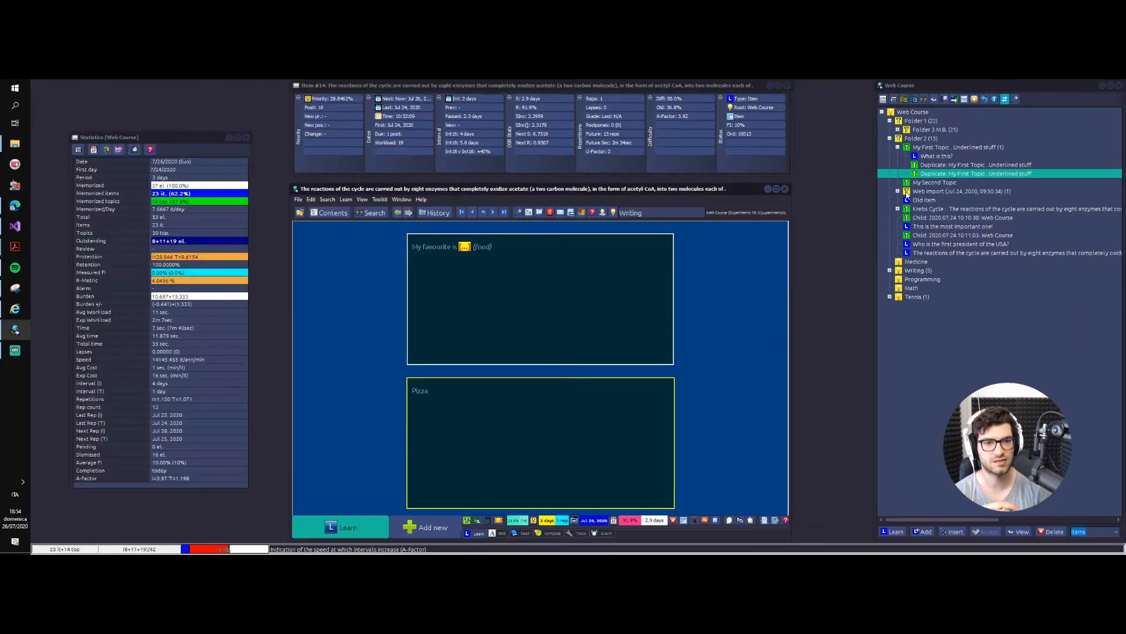
{"action": "left_click", "coordinate": [919, 151]}
{"action": "right_click", "coordinate": [920, 152]}
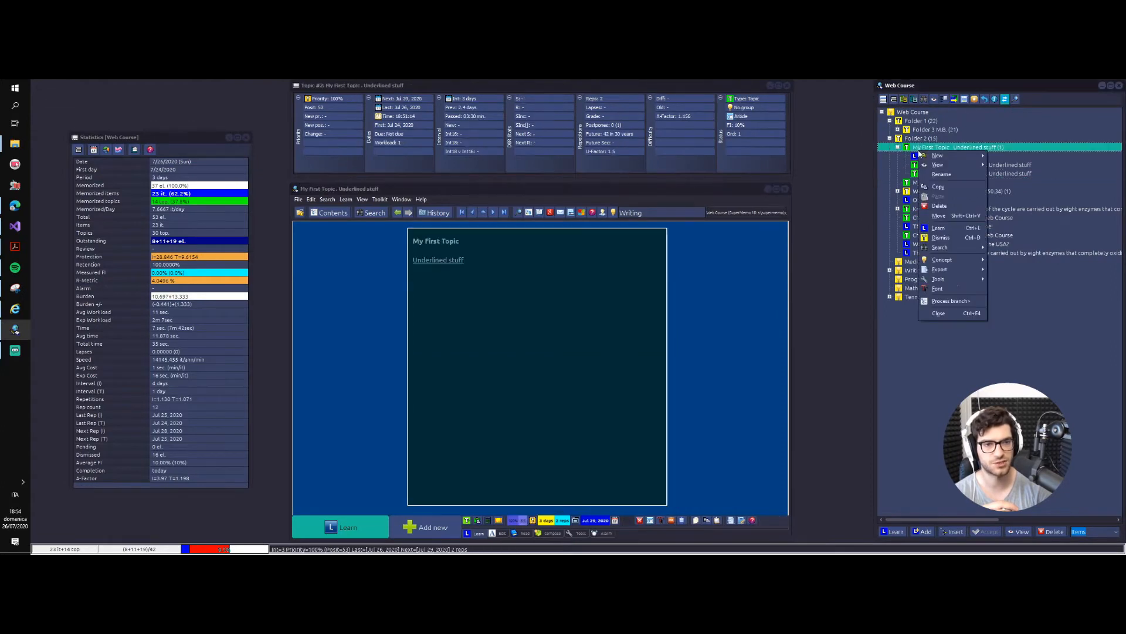
{"action": "left_click", "coordinate": [919, 139]}
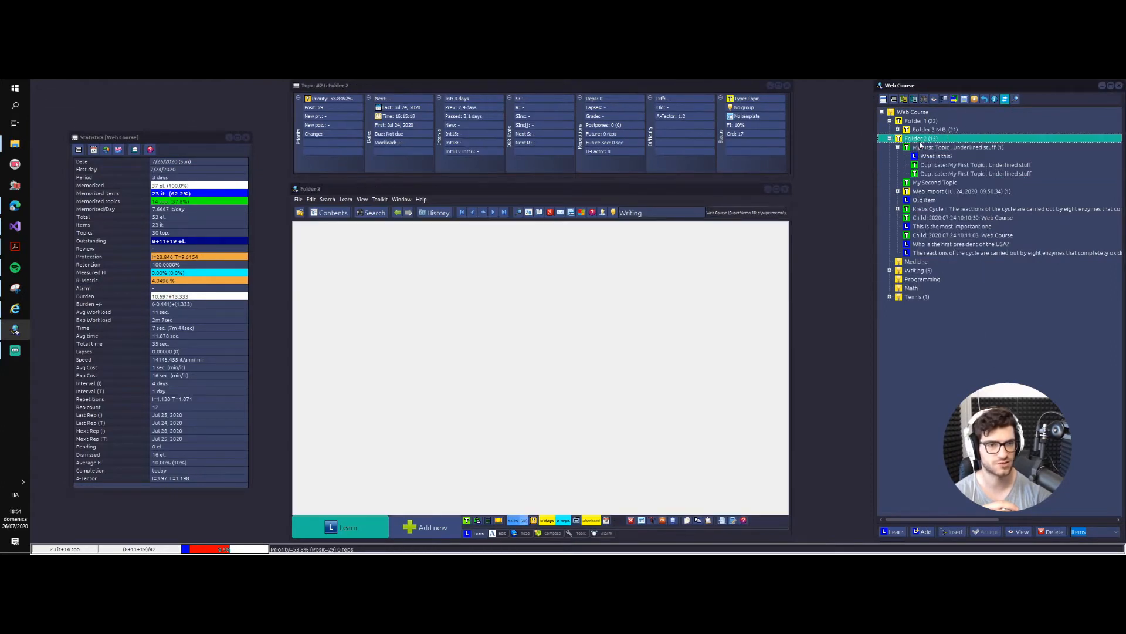
{"action": "right_click", "coordinate": [919, 139]}
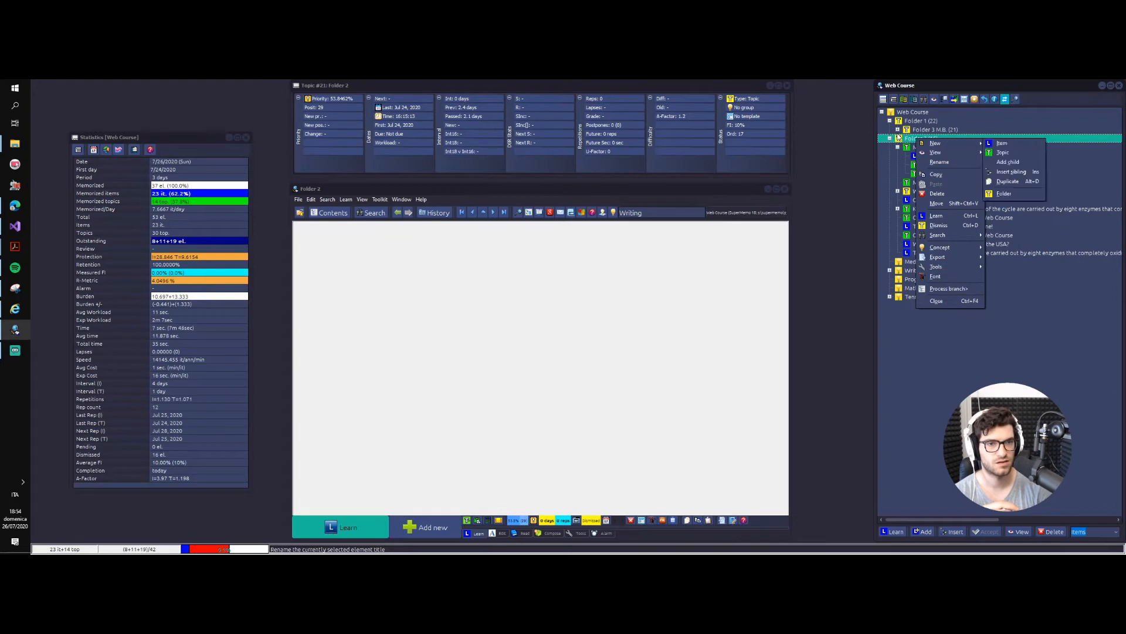
Step: Expand the Folder 3 M.B. branch in the contents tree and open the Postpone settings for it
{"action": "left_click", "coordinate": [898, 130]}
{"action": "left_click", "coordinate": [914, 129]}
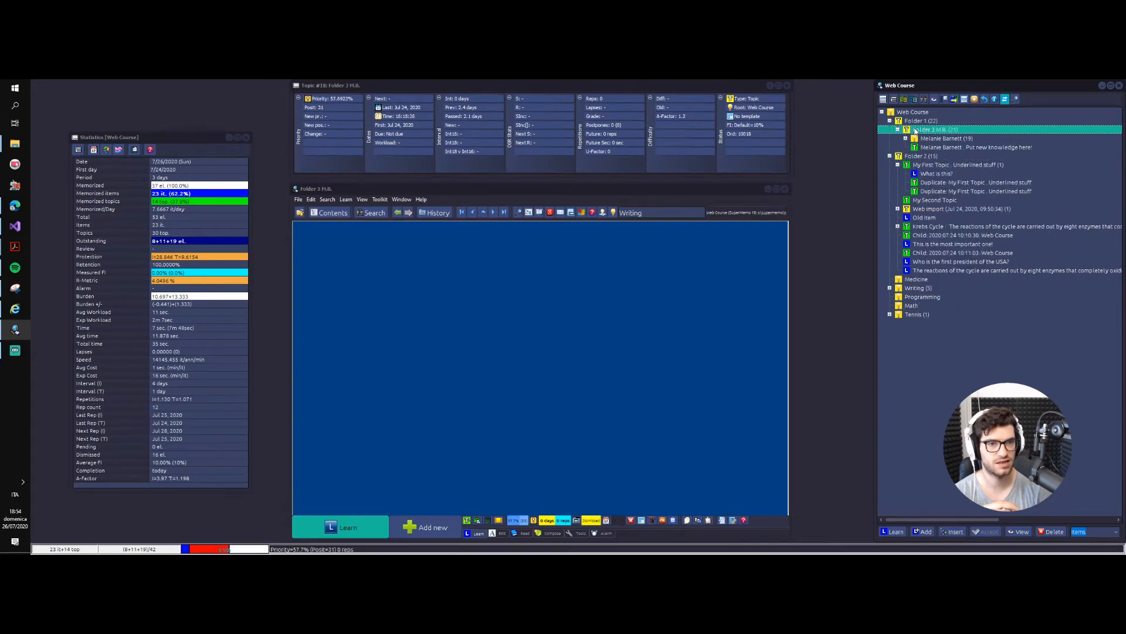
{"action": "right_click", "coordinate": [914, 128]}
{"action": "left_click", "coordinate": [932, 278]}
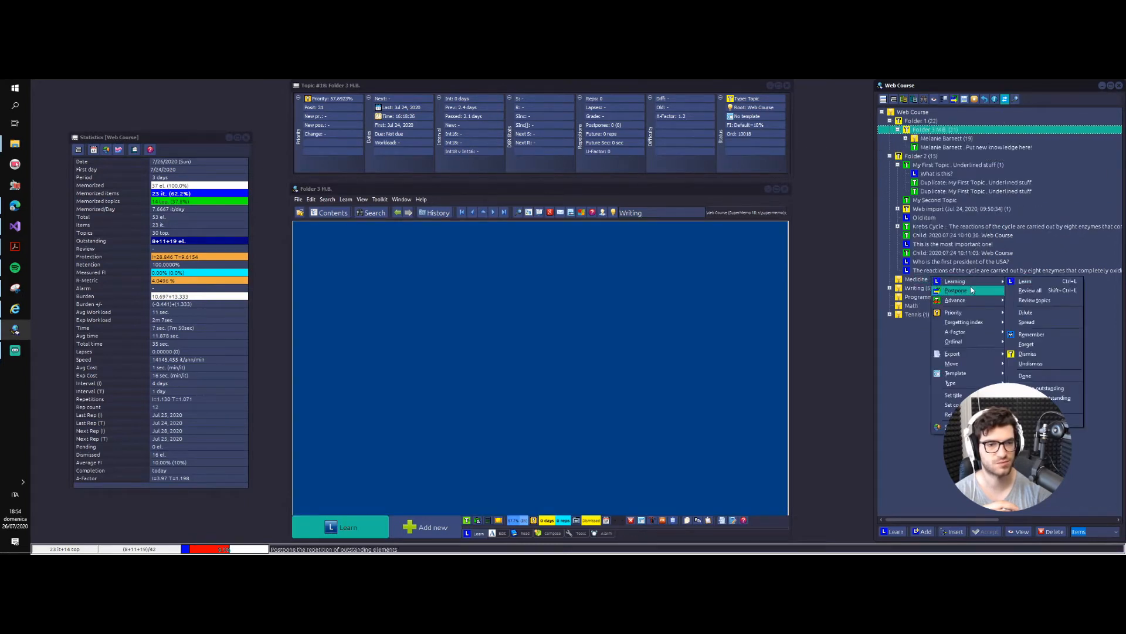
{"action": "mouse_move", "coordinate": [976, 324]}
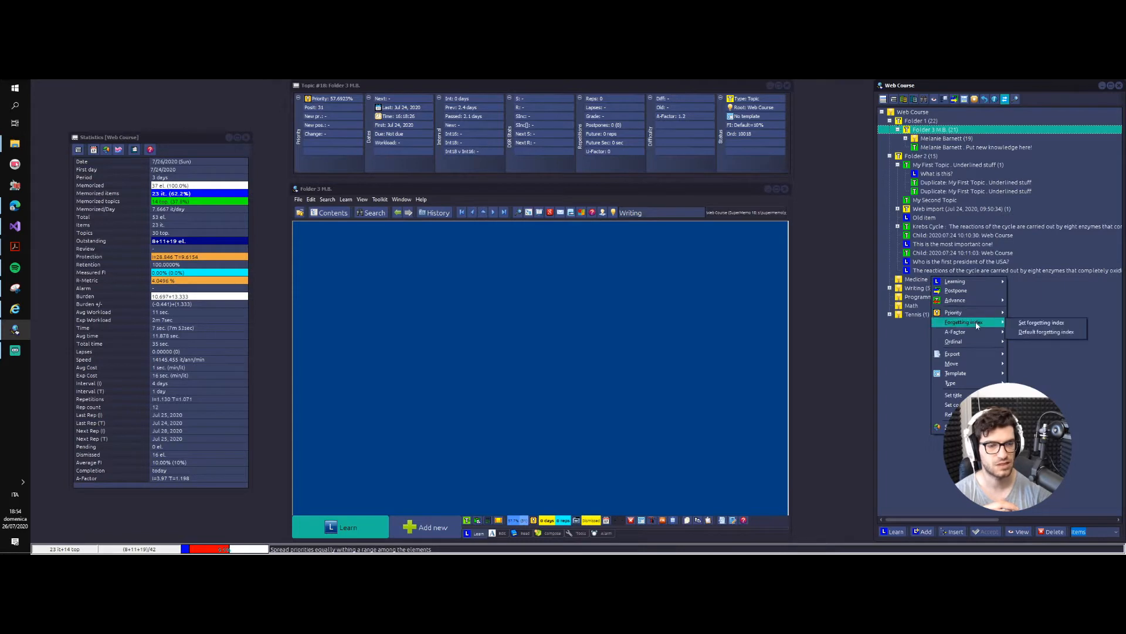
{"action": "left_click", "coordinate": [969, 292]}
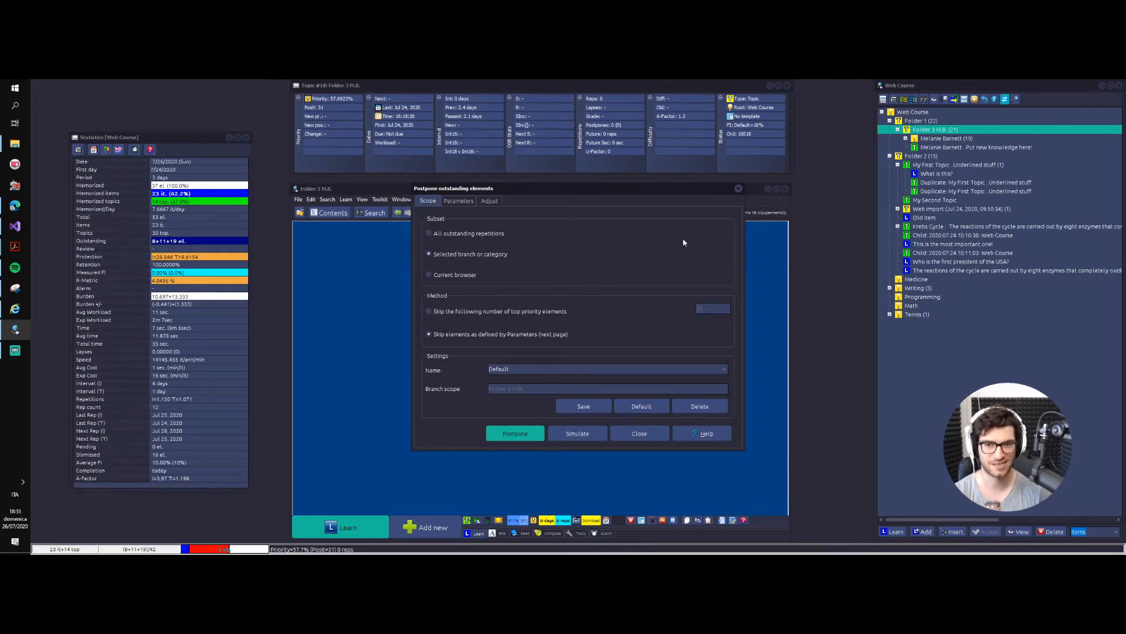
Step: Examine the Parameters and Adjust options for postponing outstanding elements, then return to the Scope options
{"action": "left_click", "coordinate": [462, 202]}
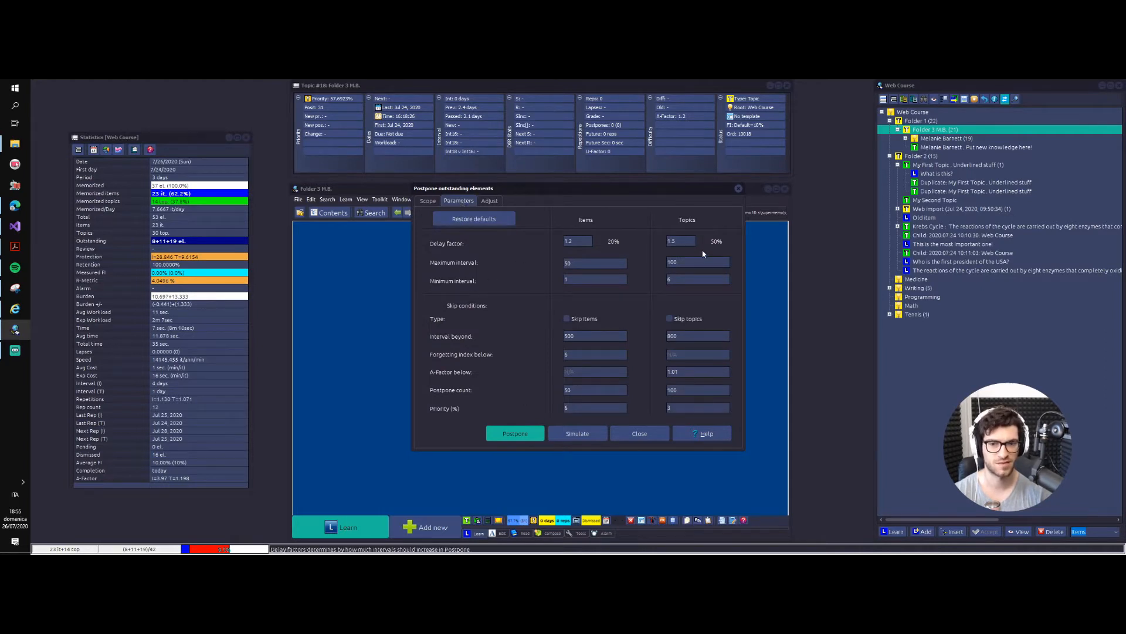
{"action": "left_click", "coordinate": [566, 319]}
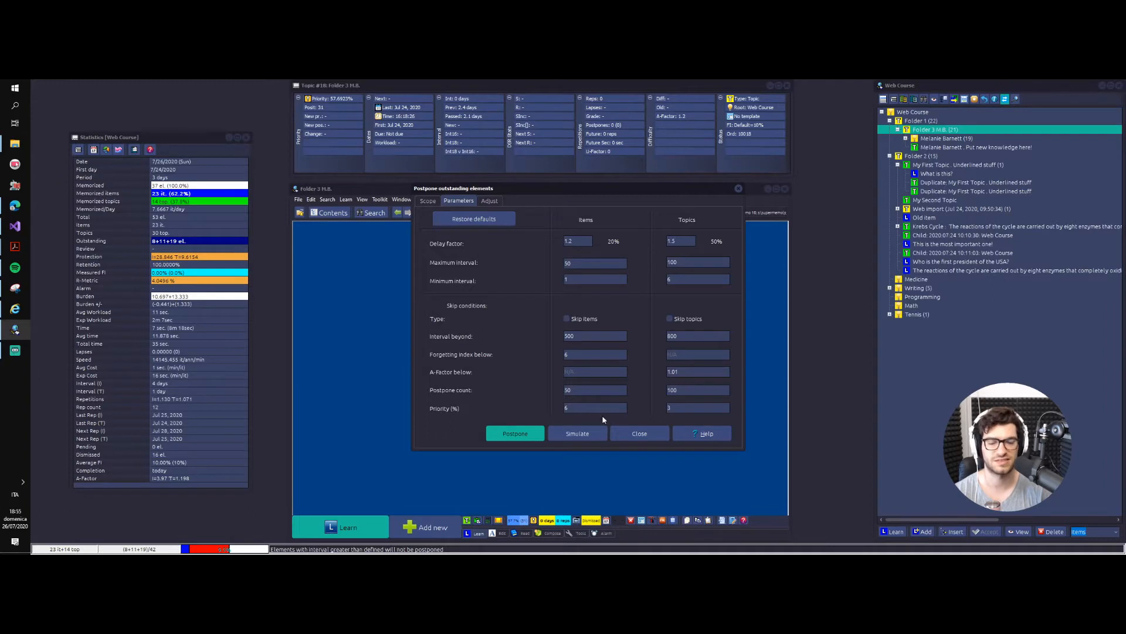
{"action": "left_click", "coordinate": [669, 319]}
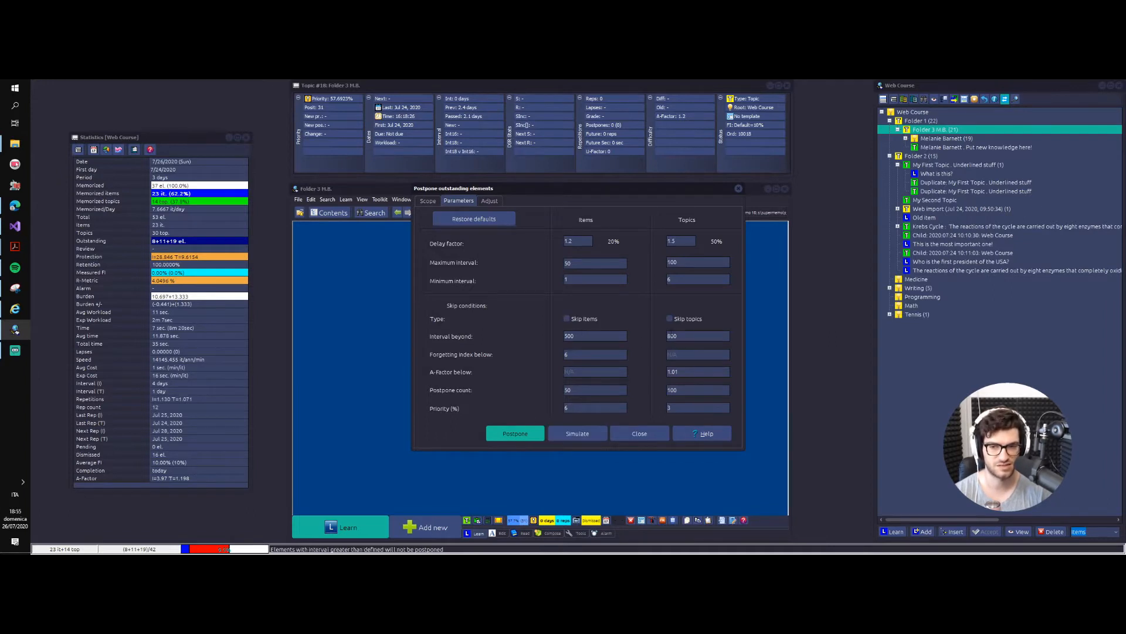
{"action": "left_click", "coordinate": [489, 201]}
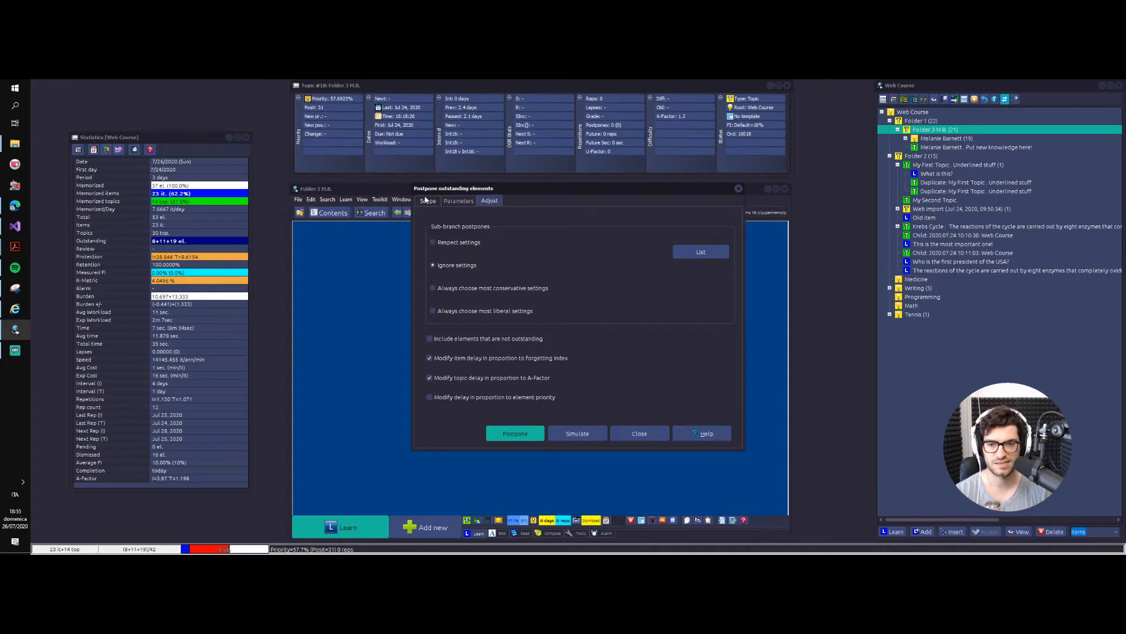
{"action": "left_click", "coordinate": [427, 201]}
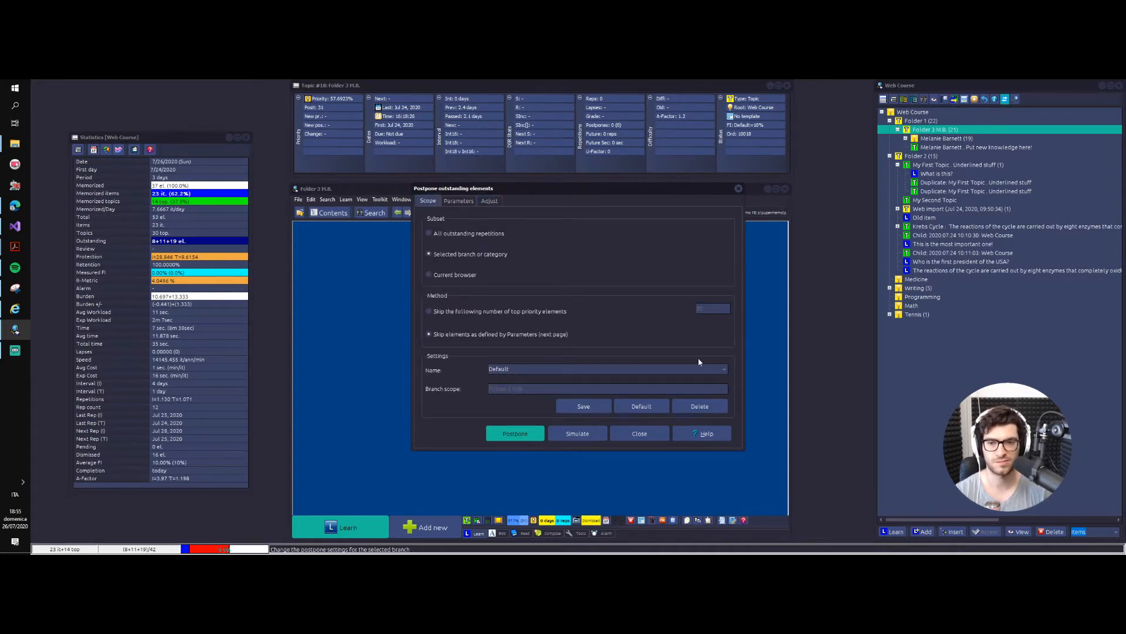
Step: Try the method that skips the top 50 priority elements of the selected branch and dismiss the Postpone settings
{"action": "left_click", "coordinate": [544, 275]}
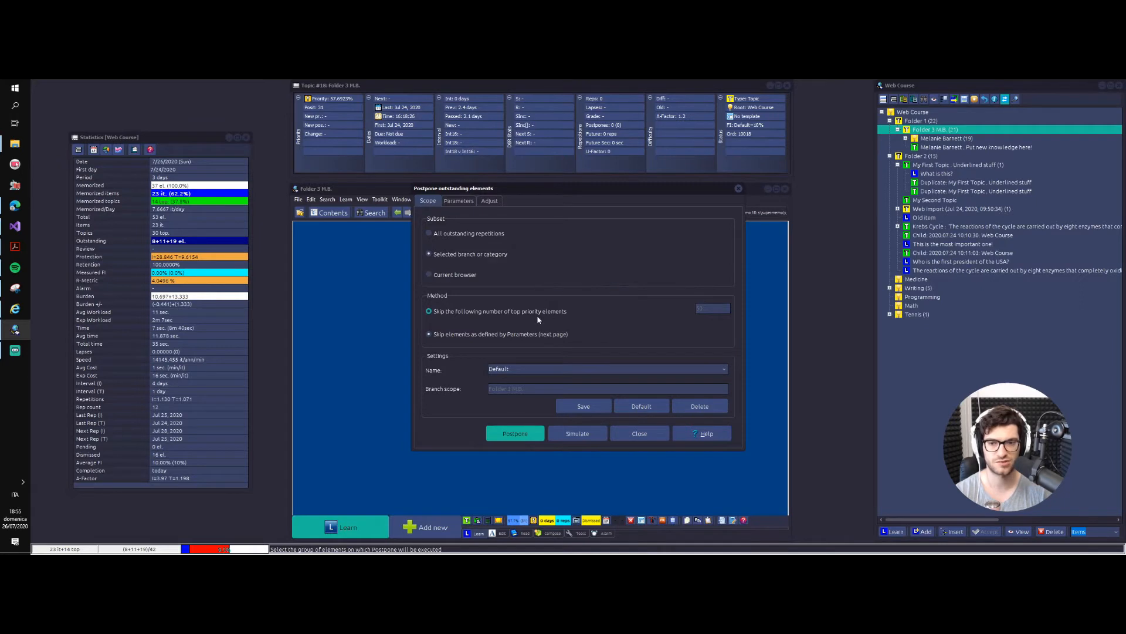
{"action": "left_click", "coordinate": [528, 316]}
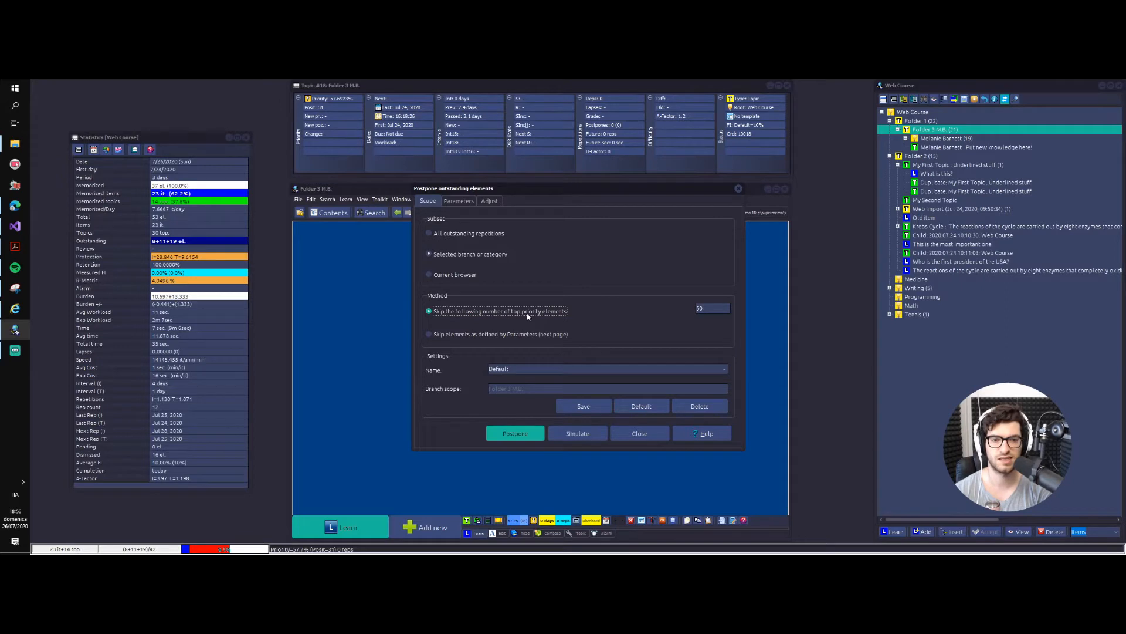
{"action": "double_click", "coordinate": [701, 306]}
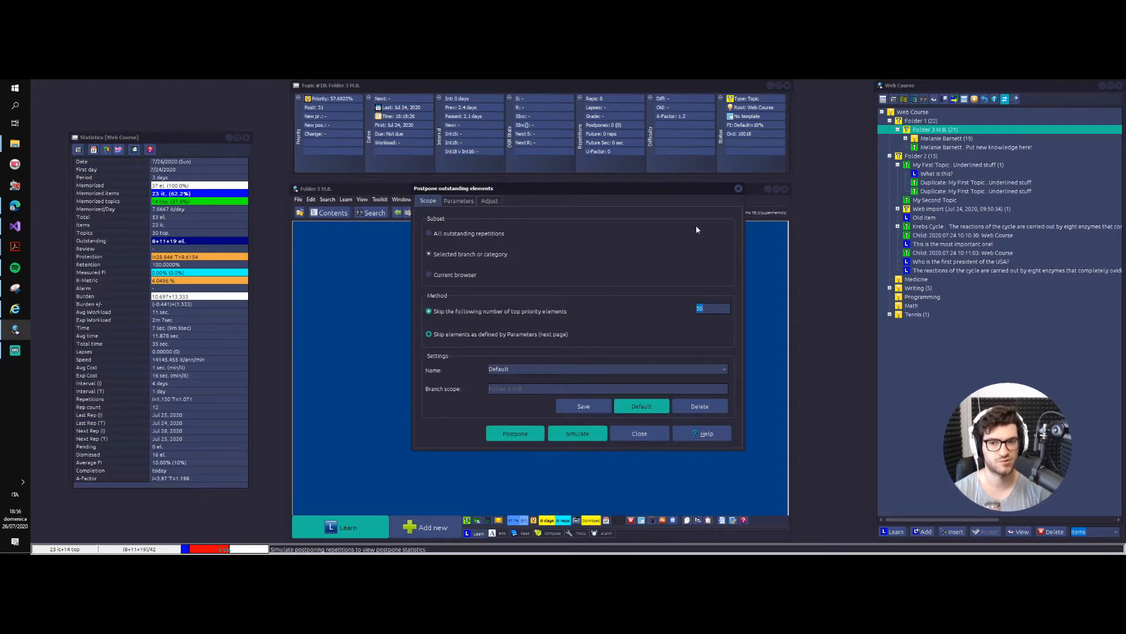
{"action": "left_click", "coordinate": [475, 253]}
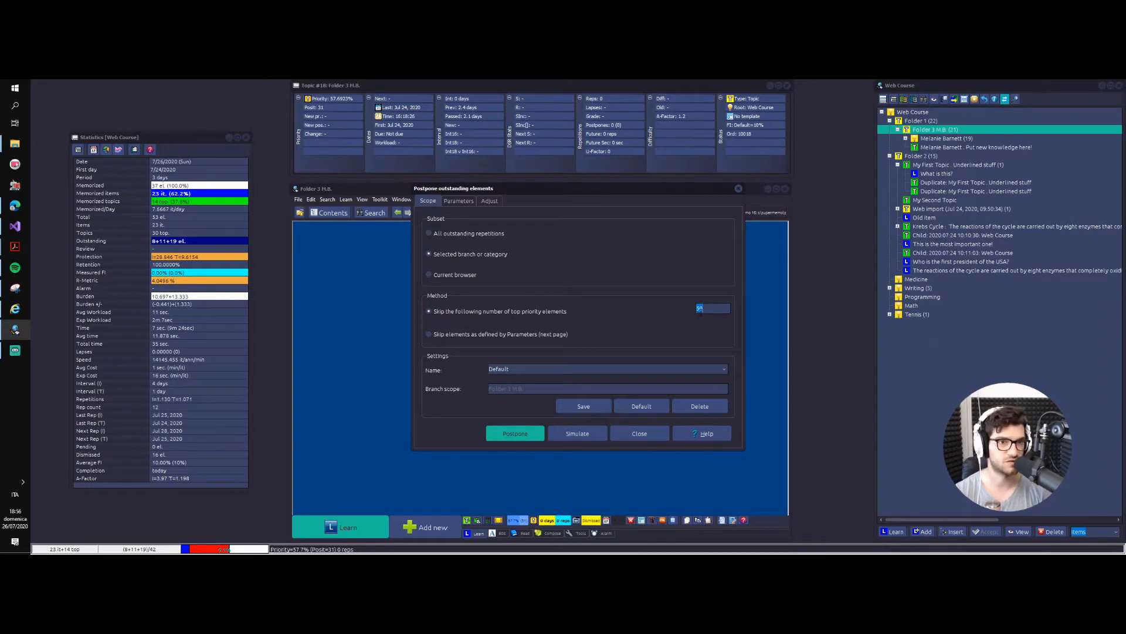
{"action": "left_click", "coordinate": [738, 189]}
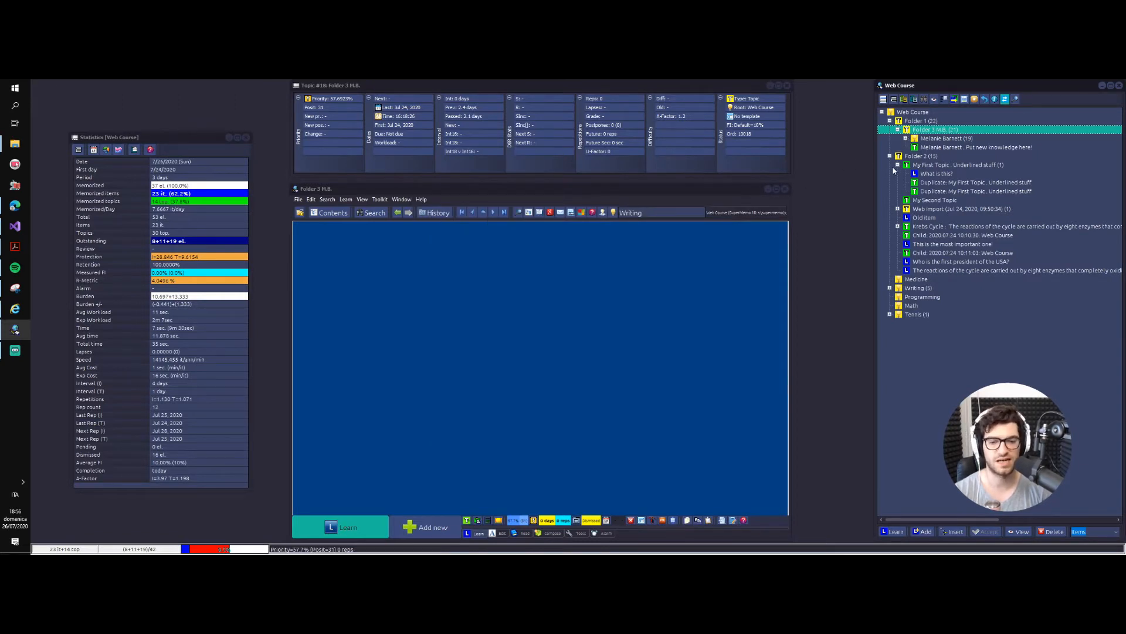
Step: Browse all elements of the Folder 3 M.B. branch, sort them by priority, and close the browser
{"action": "key", "text": "F2"}
{"action": "left_click", "coordinate": [929, 121]}
{"action": "left_click", "coordinate": [930, 129]}
{"action": "key", "text": "ctrl+space"}
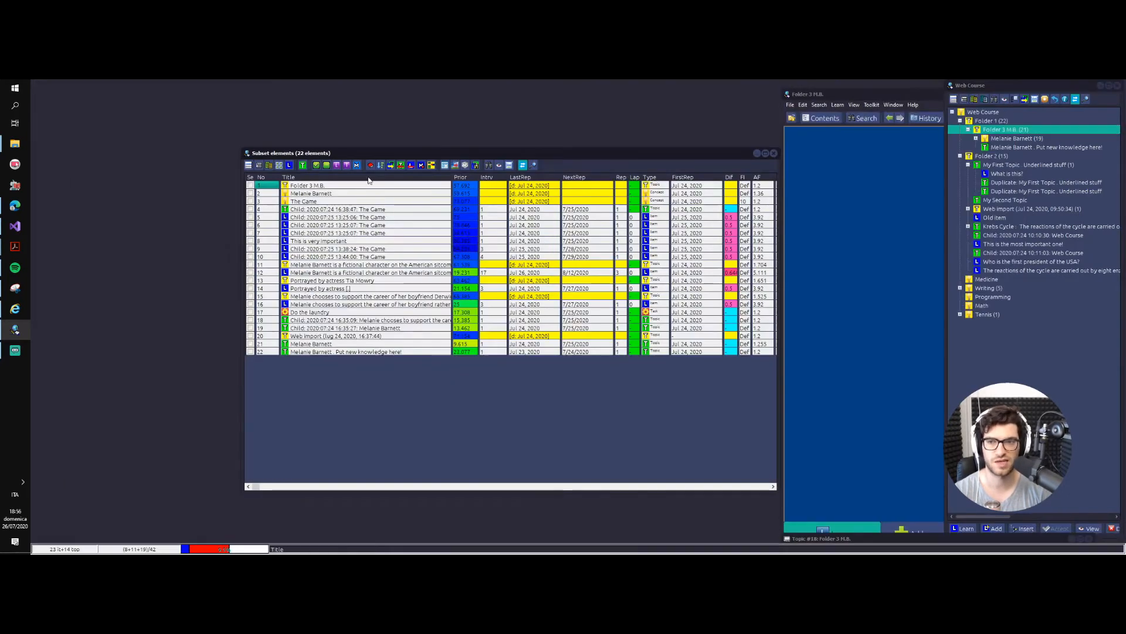
{"action": "left_click", "coordinate": [461, 177]}
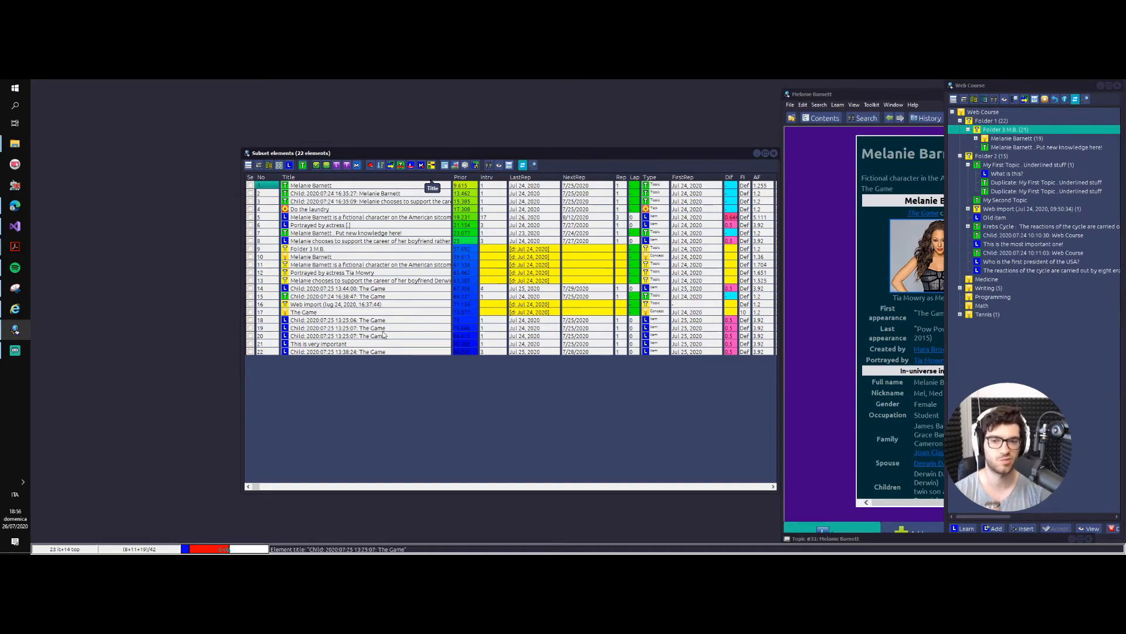
{"action": "key", "text": "ctrl+F5"}
Step: Simulate postponing the Folder 3 M.B. branch with the Default settings and close the result and the Postpone settings
{"action": "right_click", "coordinate": [933, 130]}
{"action": "right_click", "coordinate": [928, 279]}
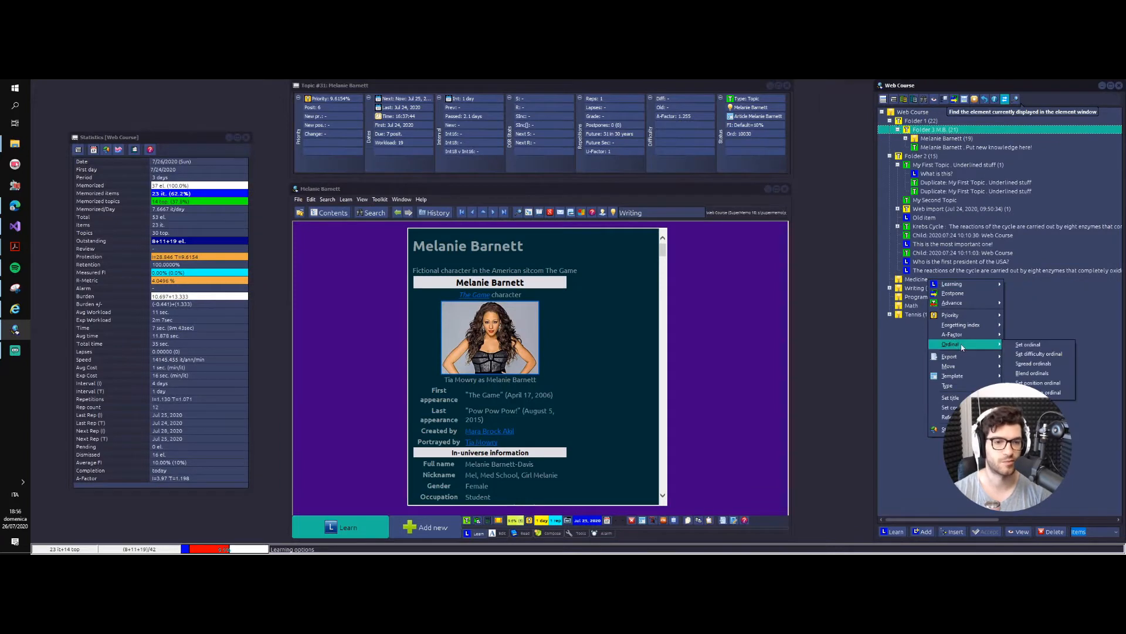
{"action": "left_click", "coordinate": [962, 293]}
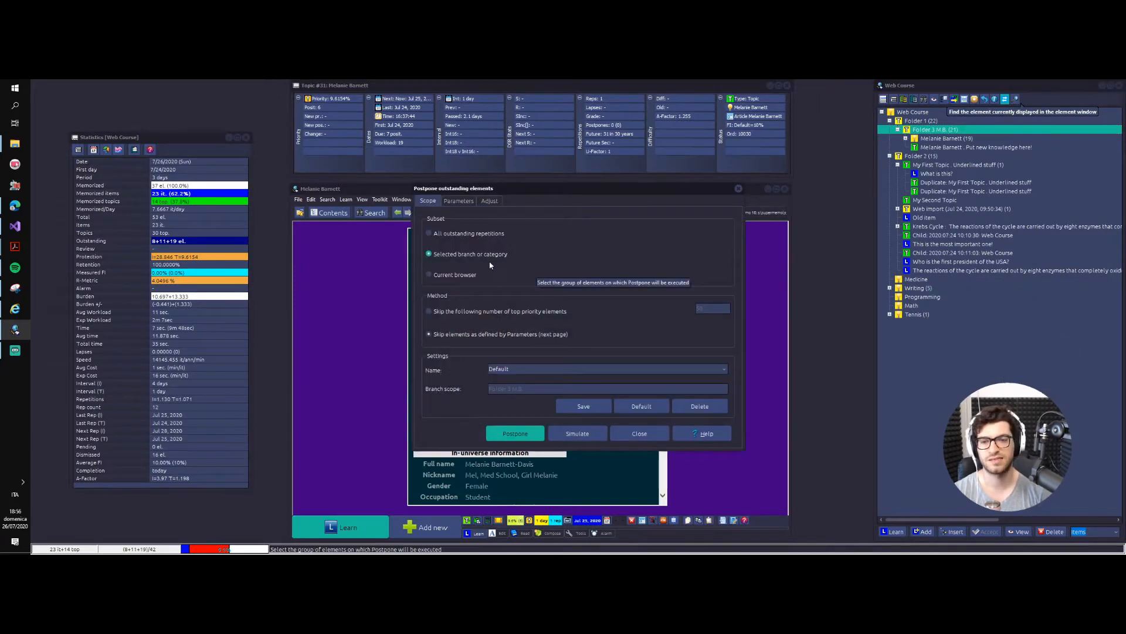
{"action": "left_click", "coordinate": [599, 439]}
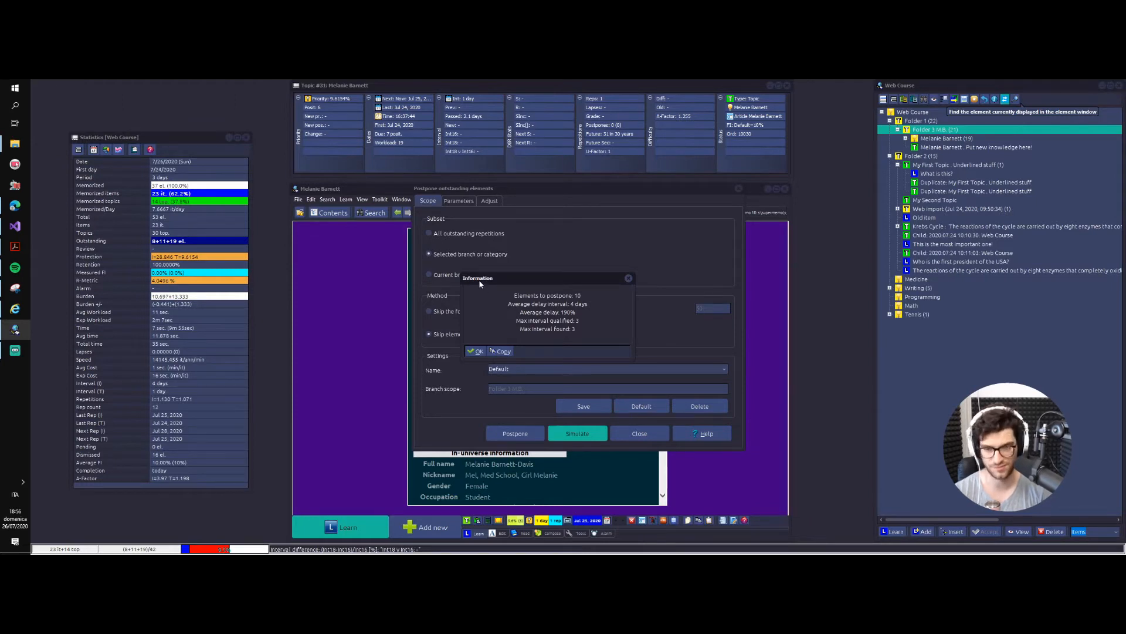
{"action": "left_click", "coordinate": [628, 278]}
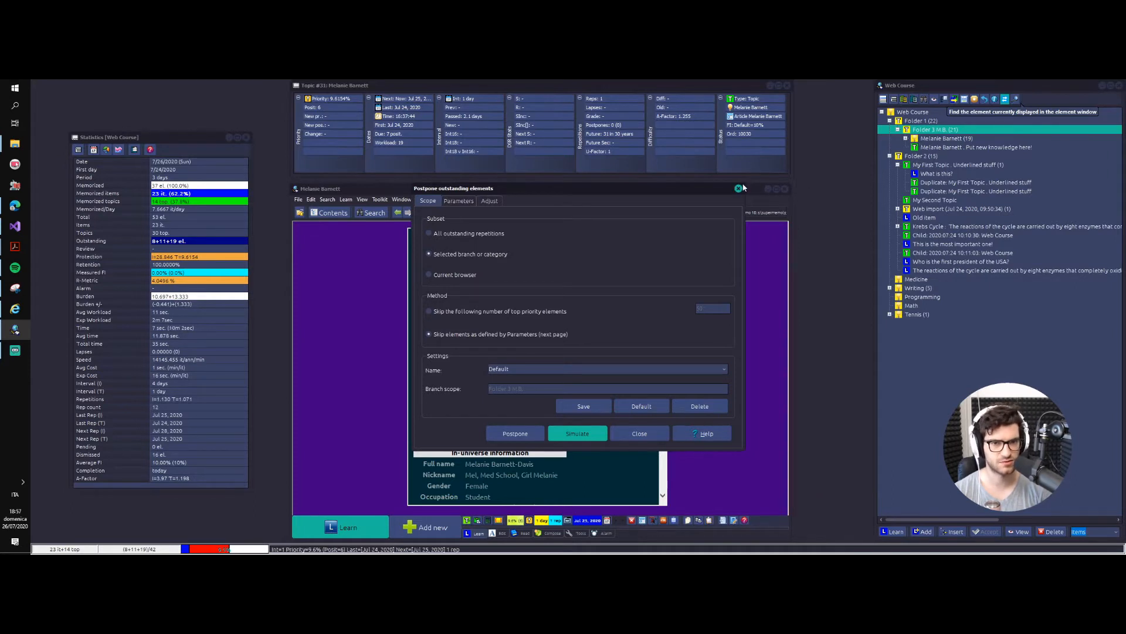
{"action": "key", "text": "Escape"}
{"action": "left_click", "coordinate": [905, 139]}
{"action": "left_click", "coordinate": [913, 147]}
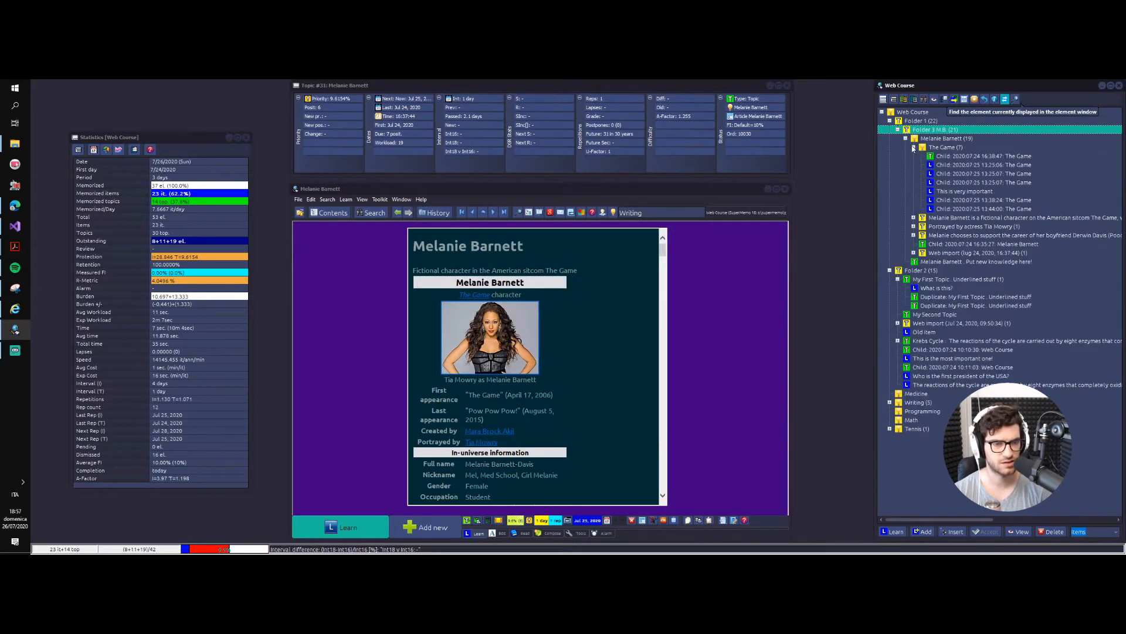
{"action": "left_click", "coordinate": [913, 218]}
{"action": "left_click", "coordinate": [914, 235]}
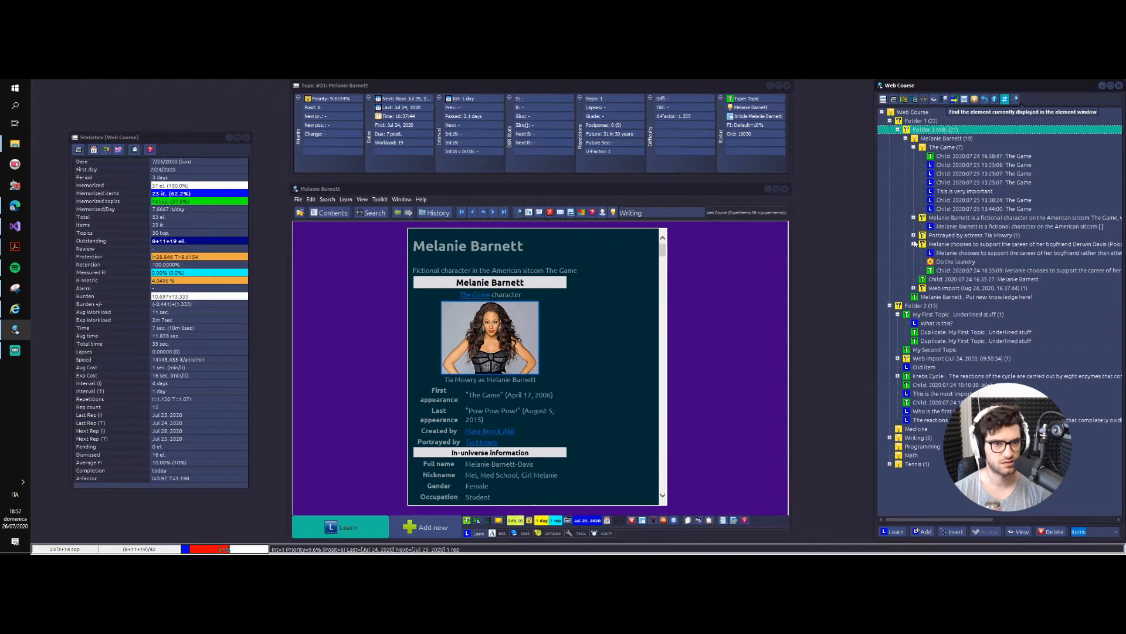
{"action": "left_click", "coordinate": [913, 253]}
Step: Browse only the memorized elements of the Folder 3 M.B. branch and close the browser
{"action": "key", "text": "ctrl+space"}
{"action": "left_click", "coordinate": [360, 167]}
{"action": "key", "text": "Escape"}
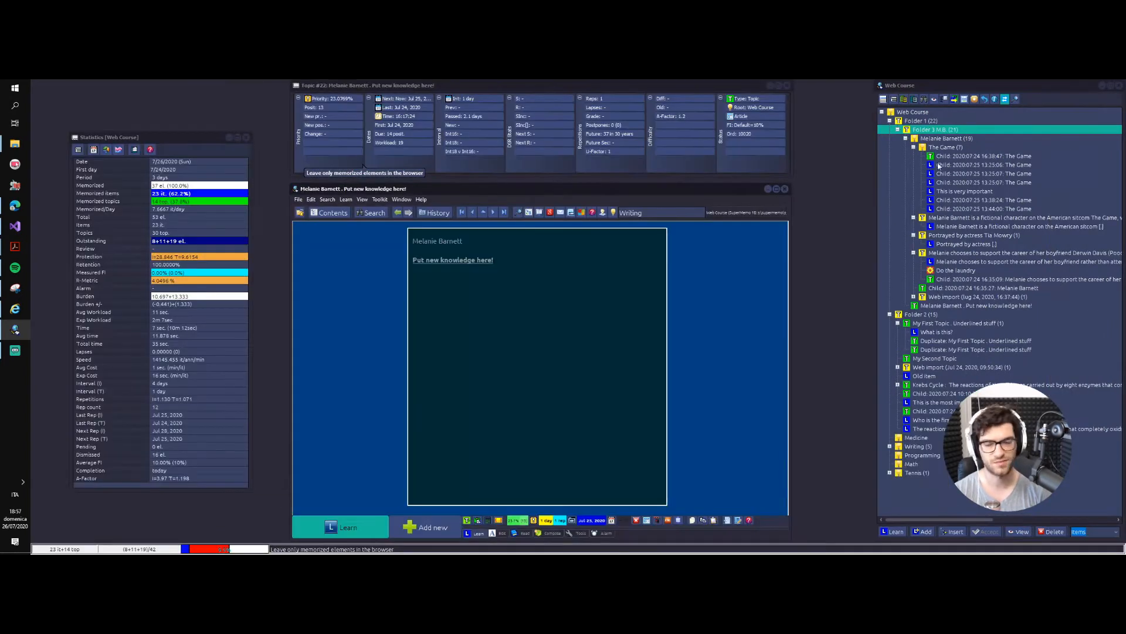
{"action": "right_click", "coordinate": [929, 141]}
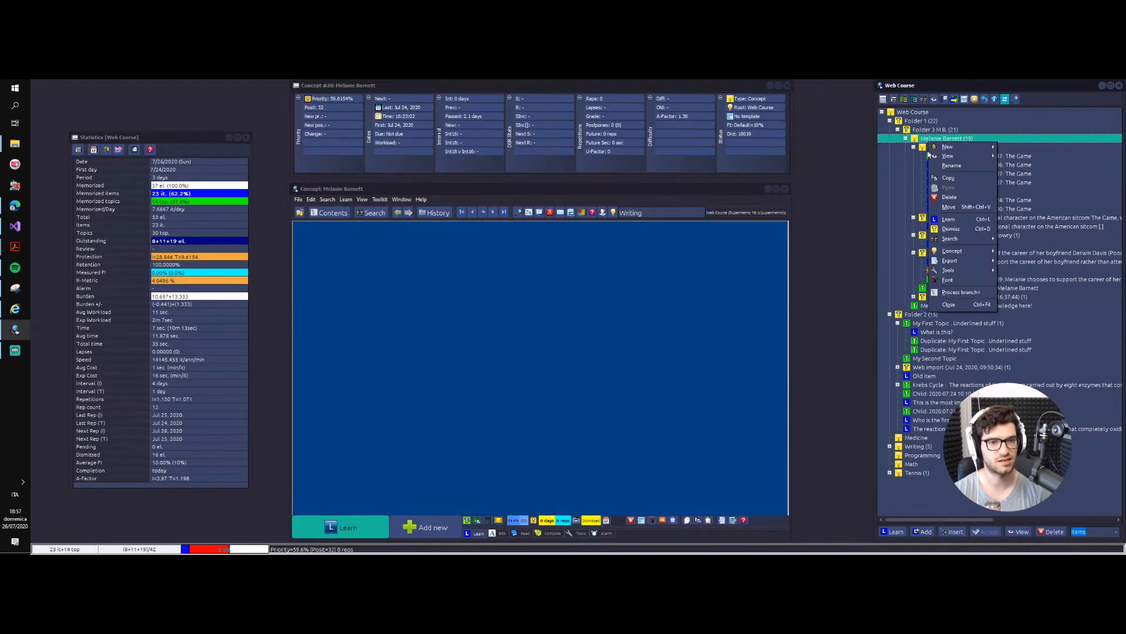
{"action": "left_click", "coordinate": [956, 291]}
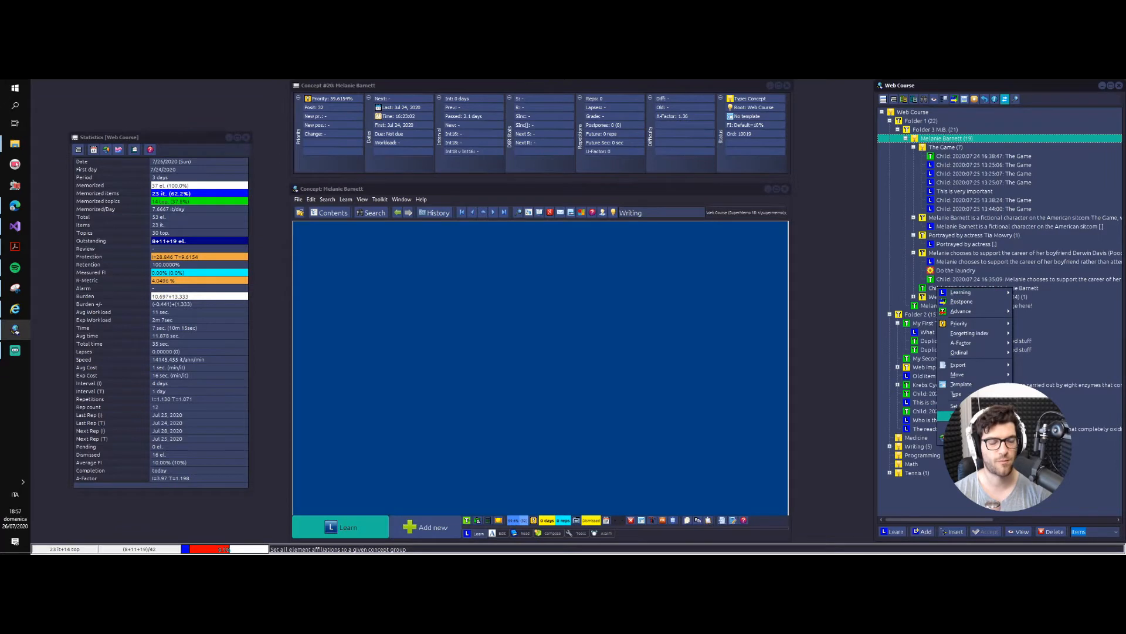
{"action": "left_click", "coordinate": [962, 301]}
{"action": "left_click", "coordinate": [490, 201]}
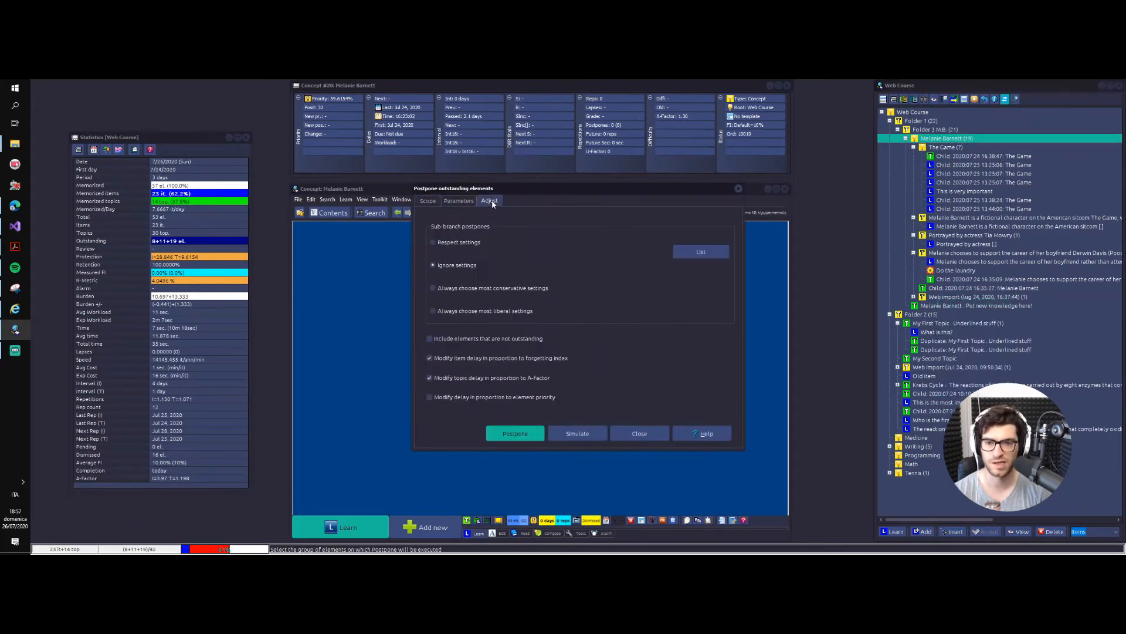
{"action": "left_click", "coordinate": [474, 342]}
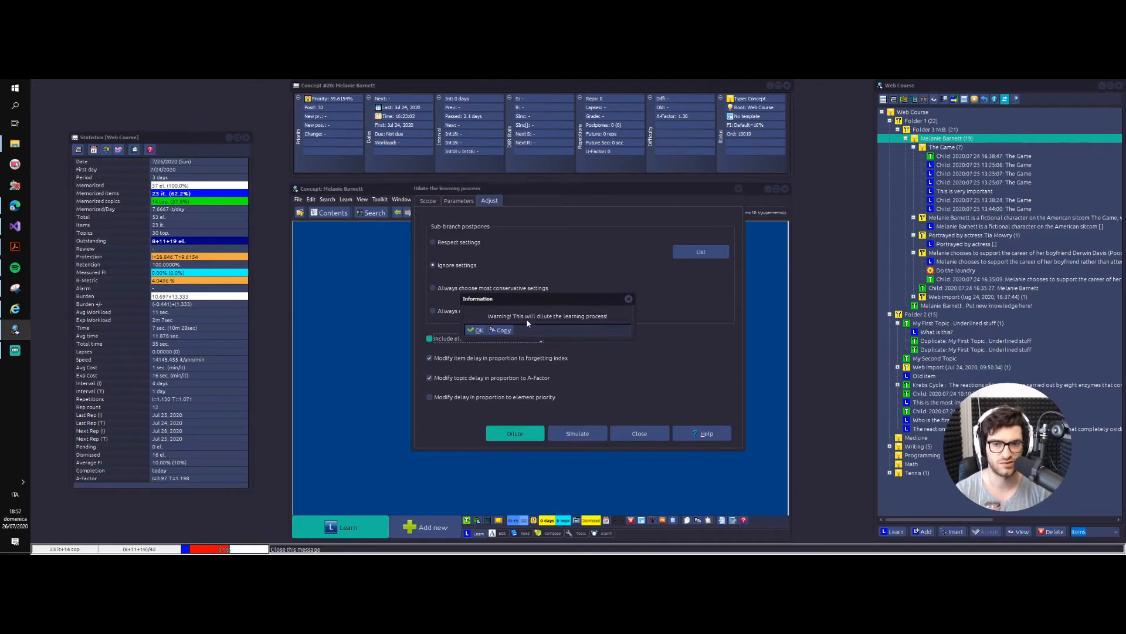
{"action": "left_click", "coordinate": [476, 330]}
{"action": "left_click", "coordinate": [429, 339]}
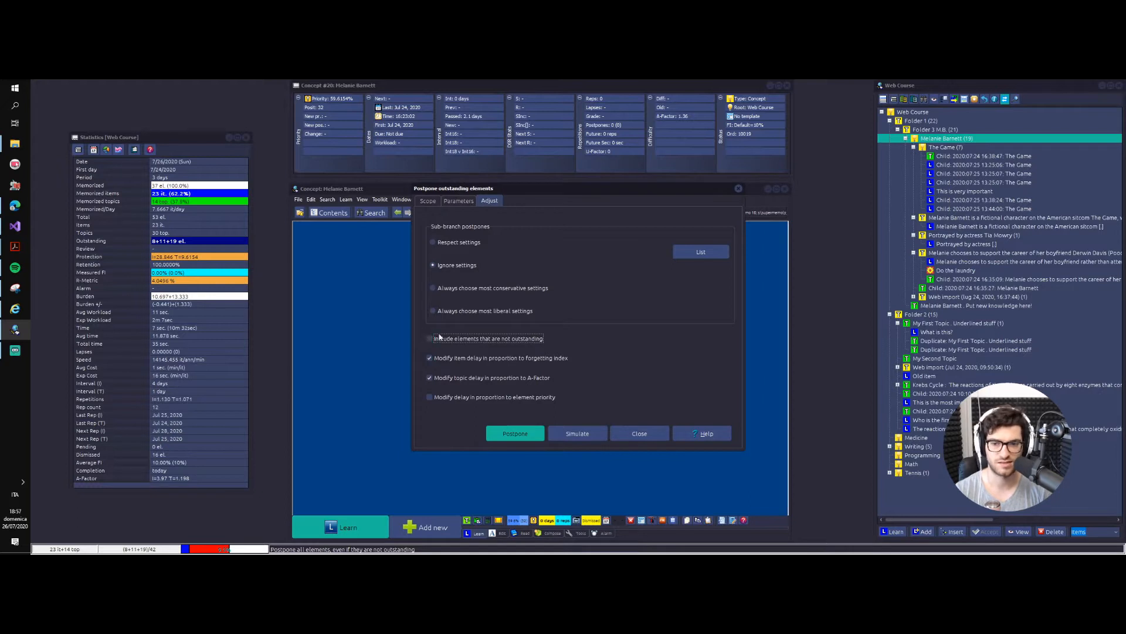
{"action": "left_click", "coordinate": [457, 398]}
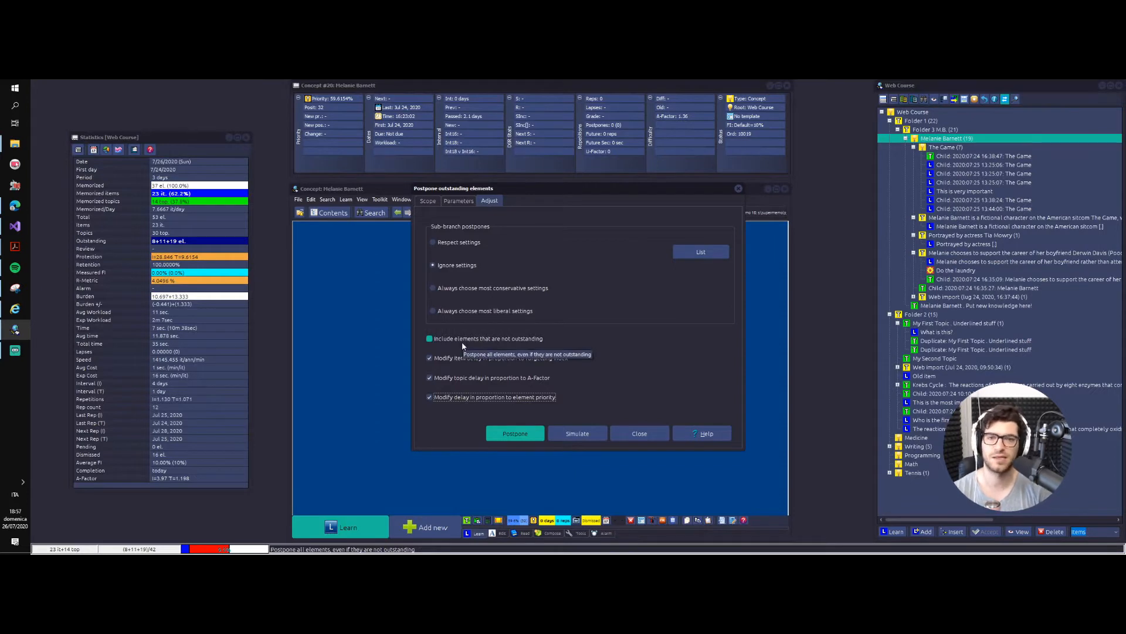
{"action": "left_click", "coordinate": [429, 201]}
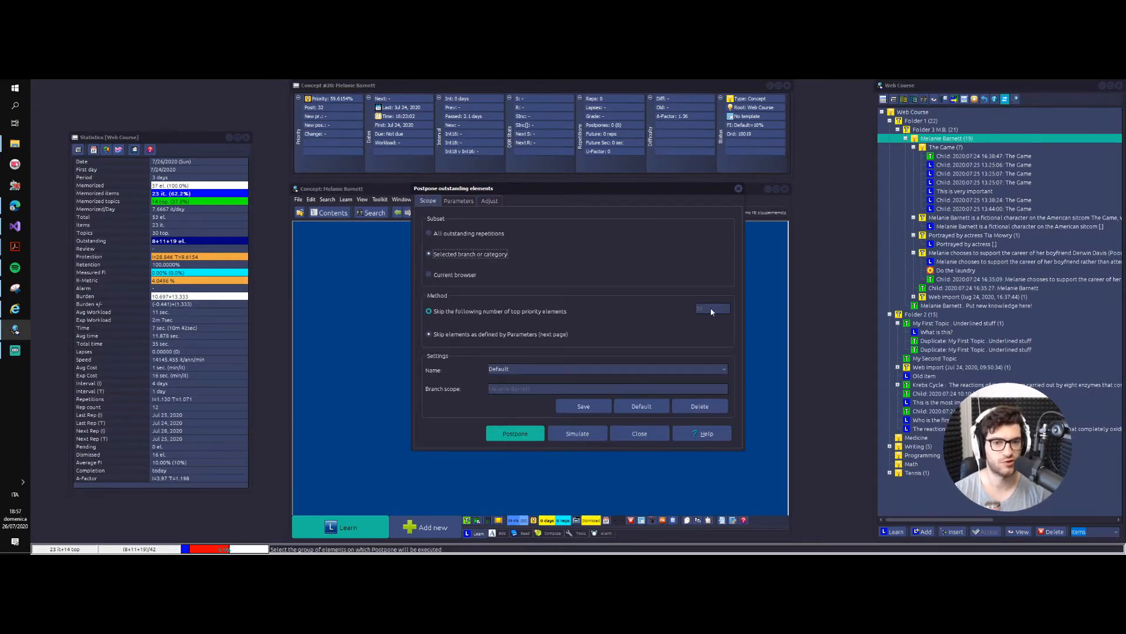
{"action": "left_click", "coordinate": [593, 433]}
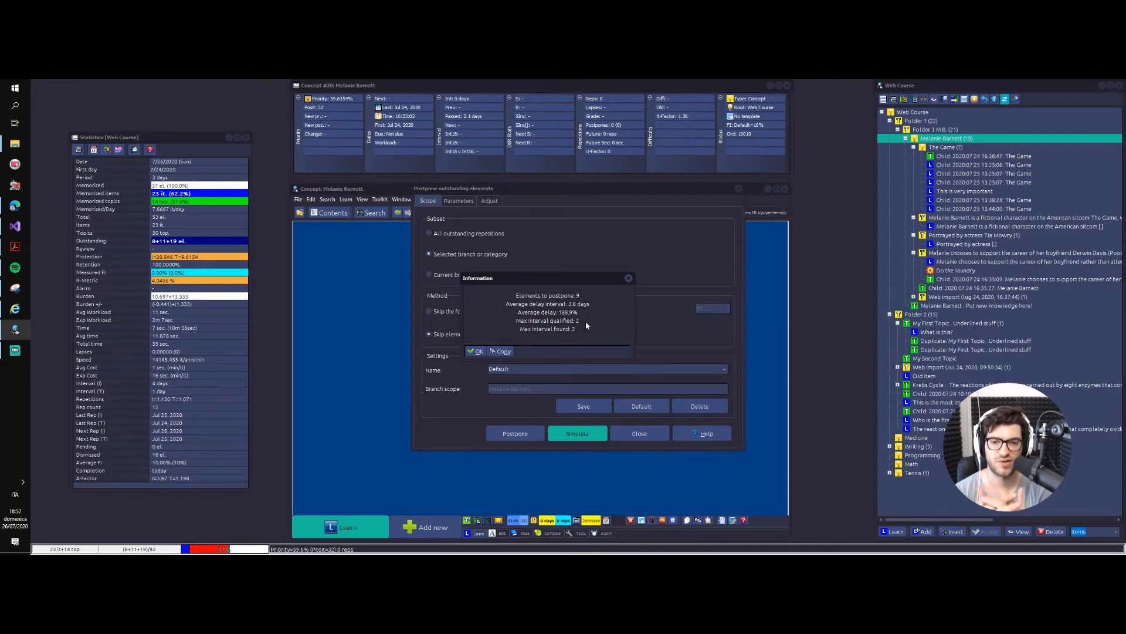
{"action": "key", "text": "Return"}
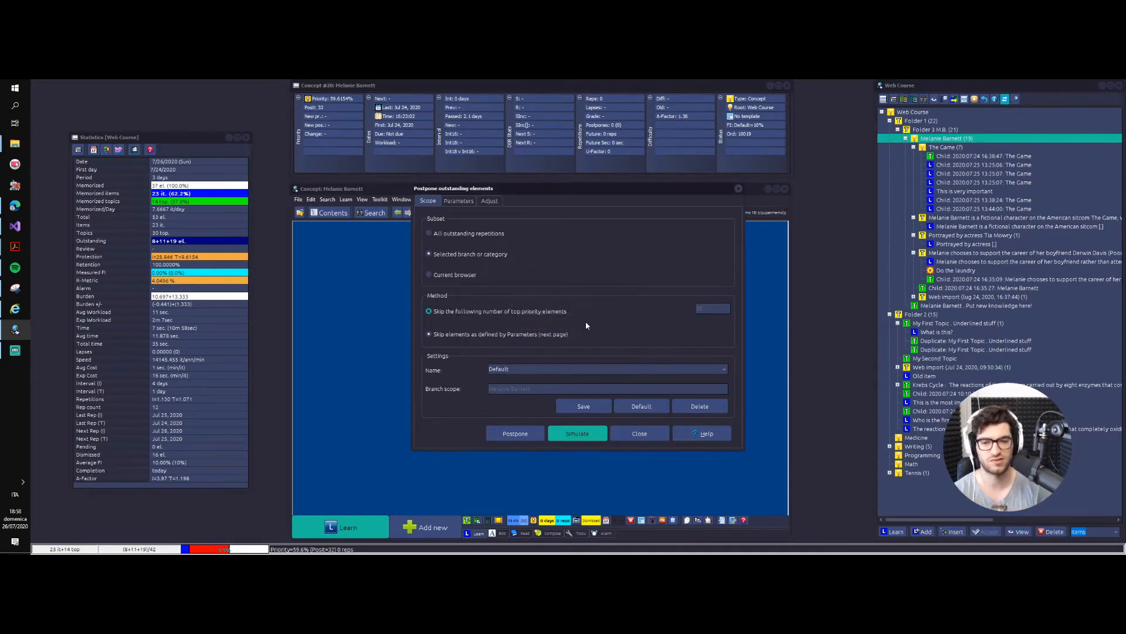
{"action": "left_click", "coordinate": [515, 433]}
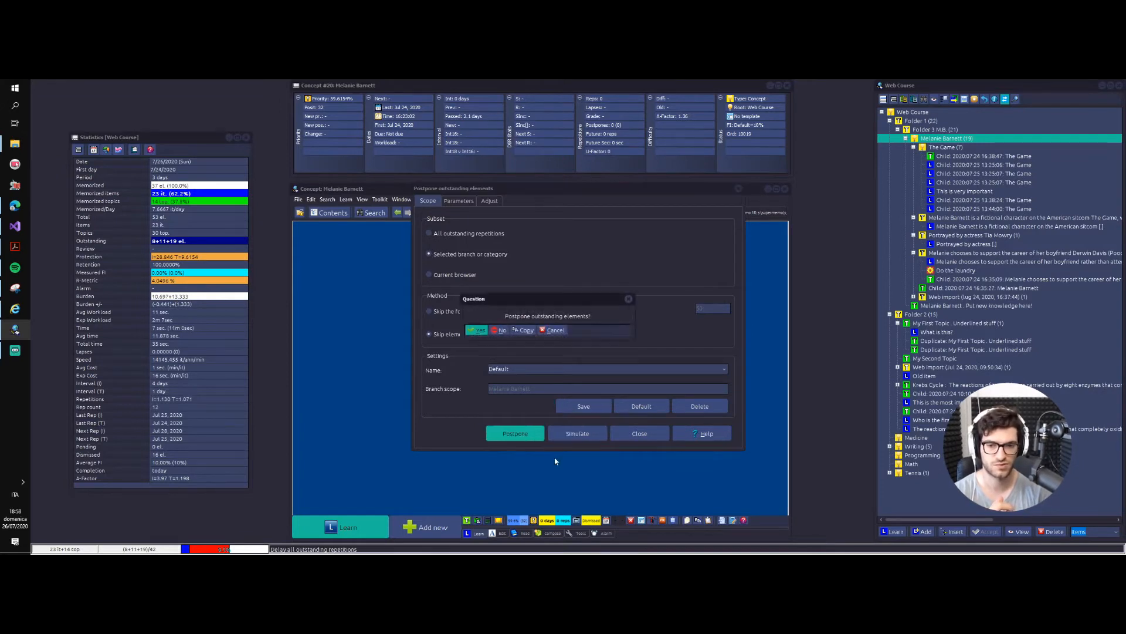
{"action": "key", "text": "Return"}
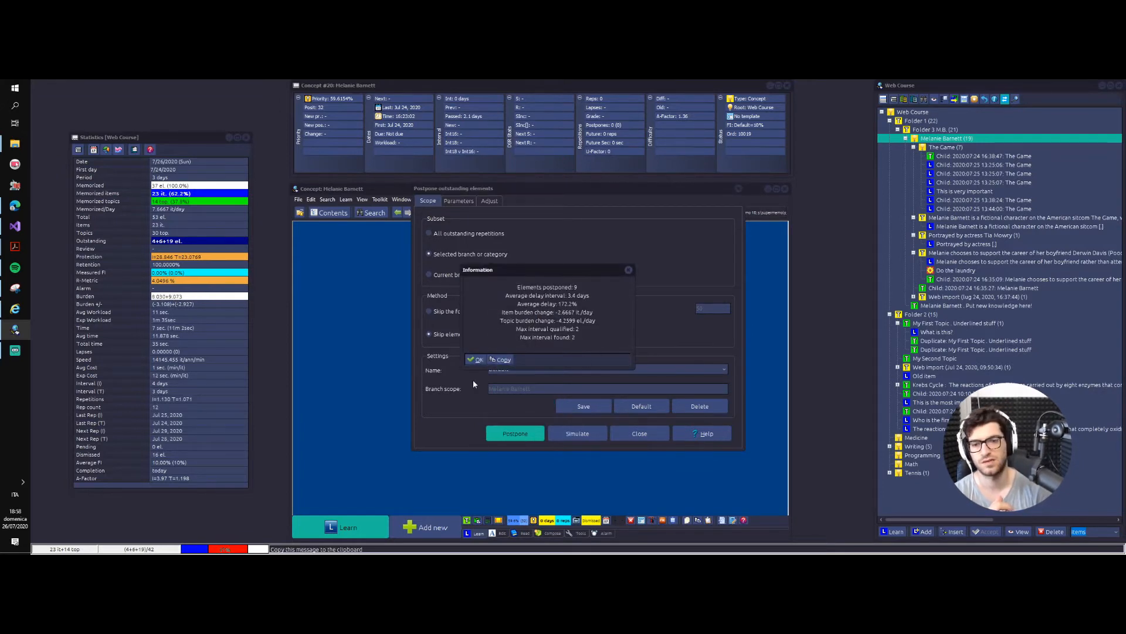
{"action": "left_click", "coordinate": [474, 361]}
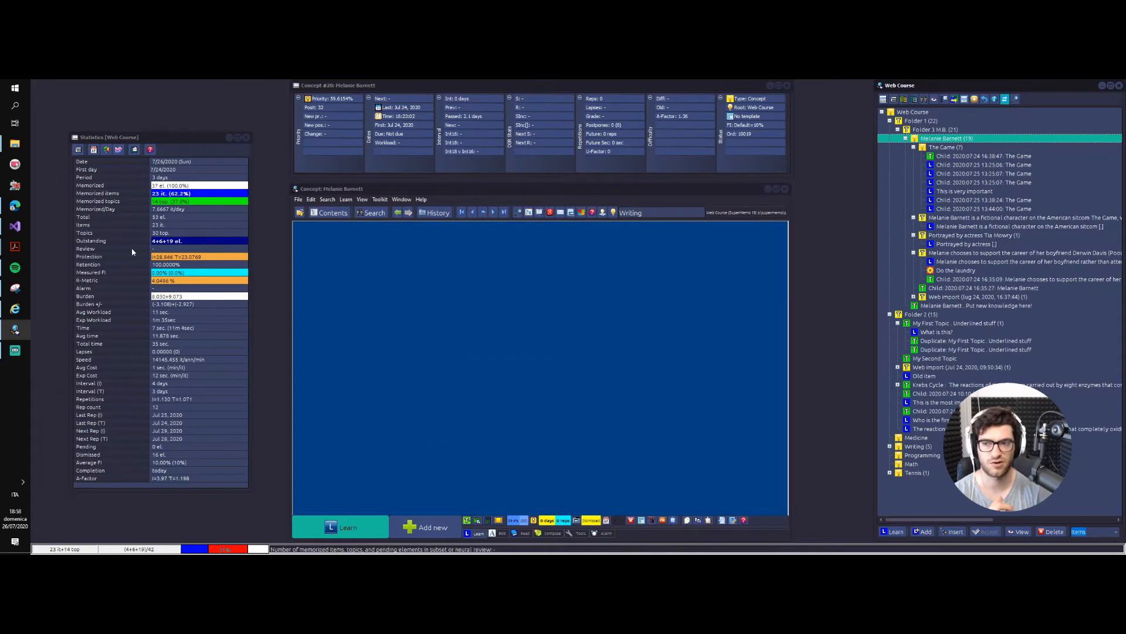
{"action": "right_click", "coordinate": [958, 139]}
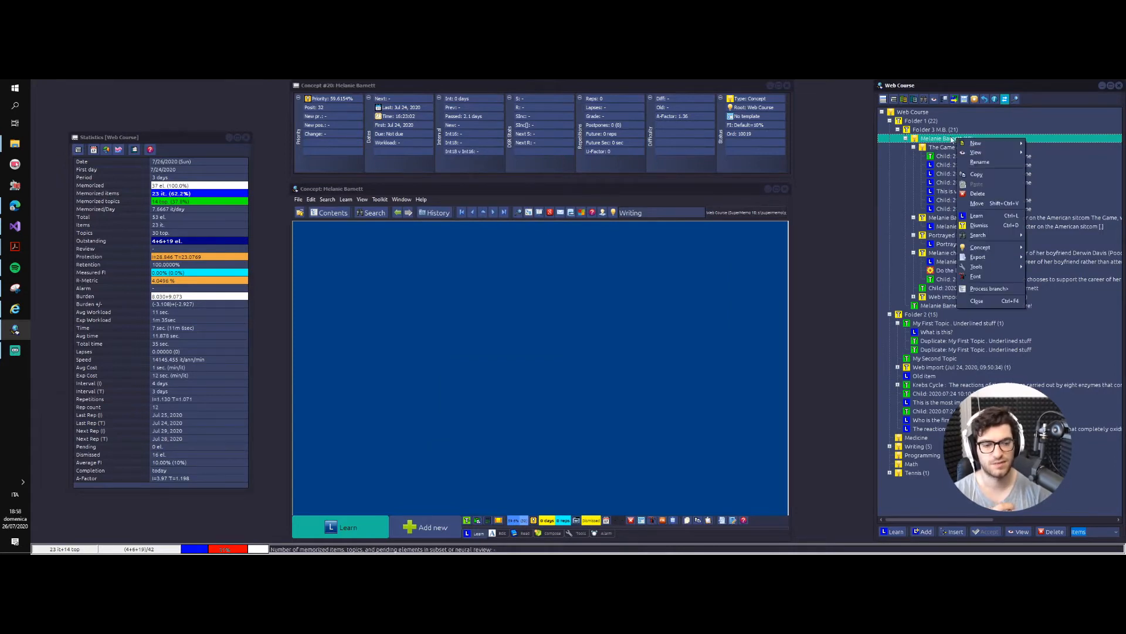
{"action": "left_click", "coordinate": [975, 292]}
{"action": "mouse_move", "coordinate": [1021, 308]}
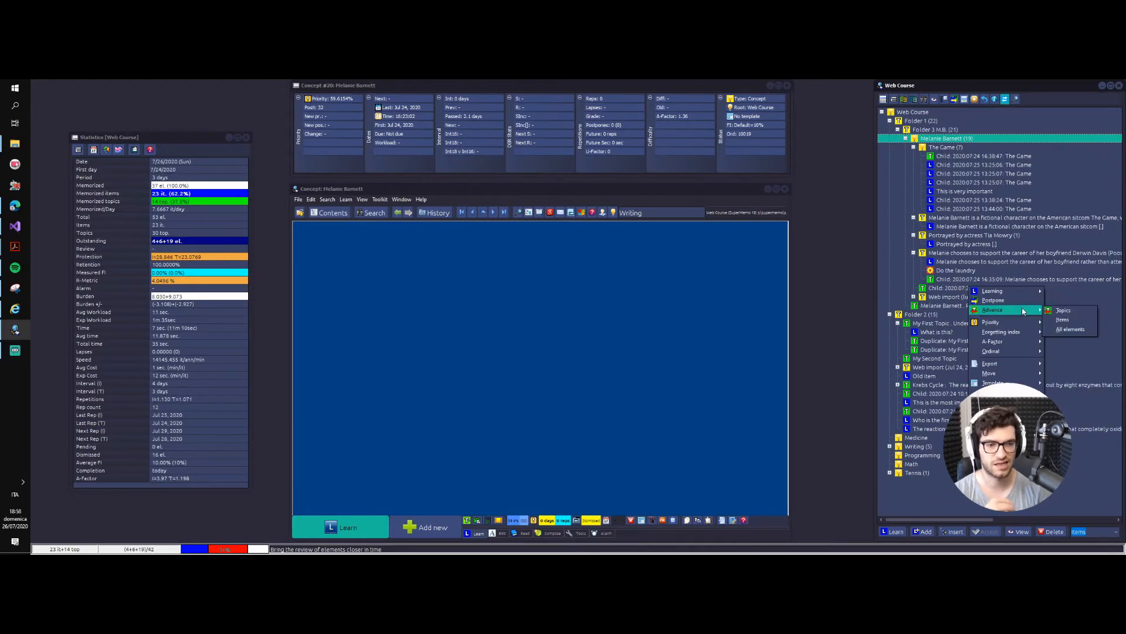
{"action": "left_click", "coordinate": [1069, 330]}
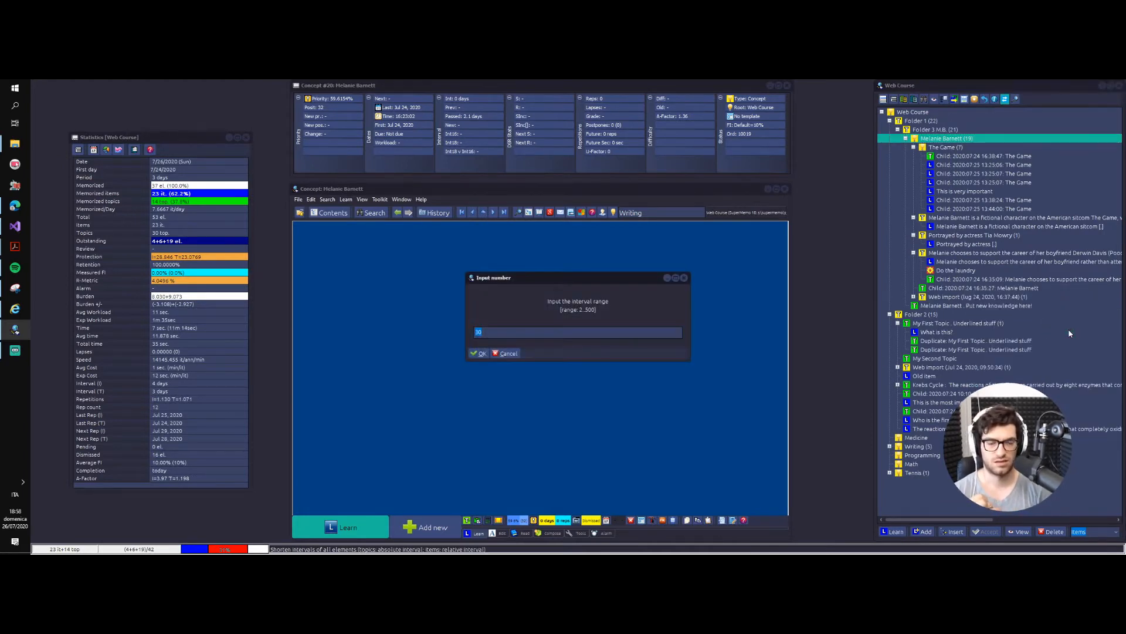
{"action": "key", "text": "Return"}
{"action": "key", "text": "Return"}
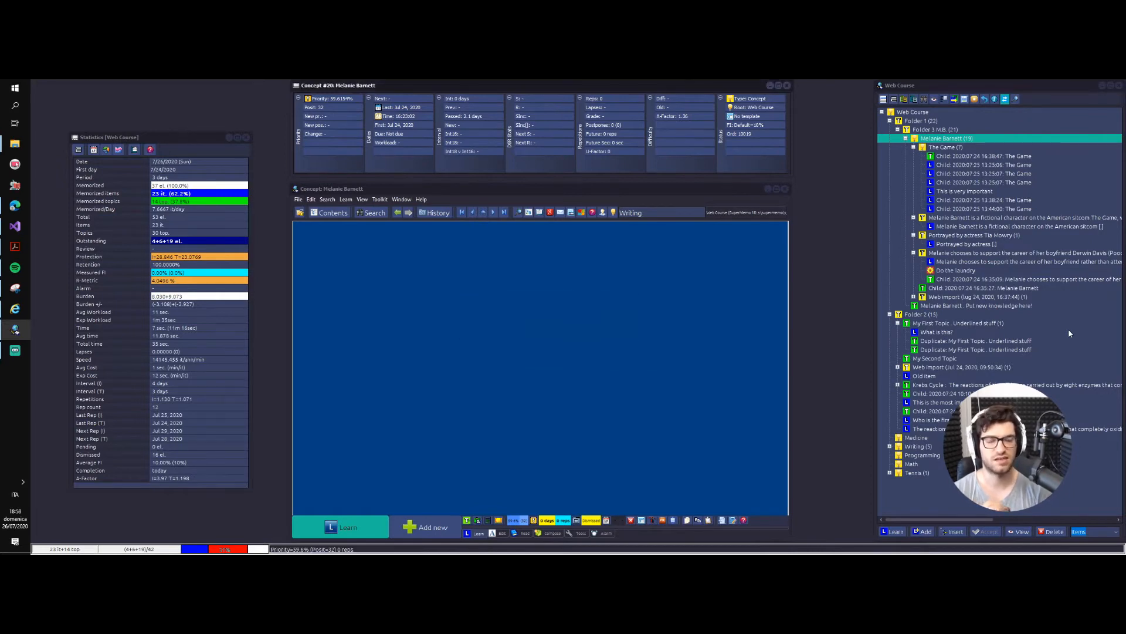
{"action": "right_click", "coordinate": [942, 139]}
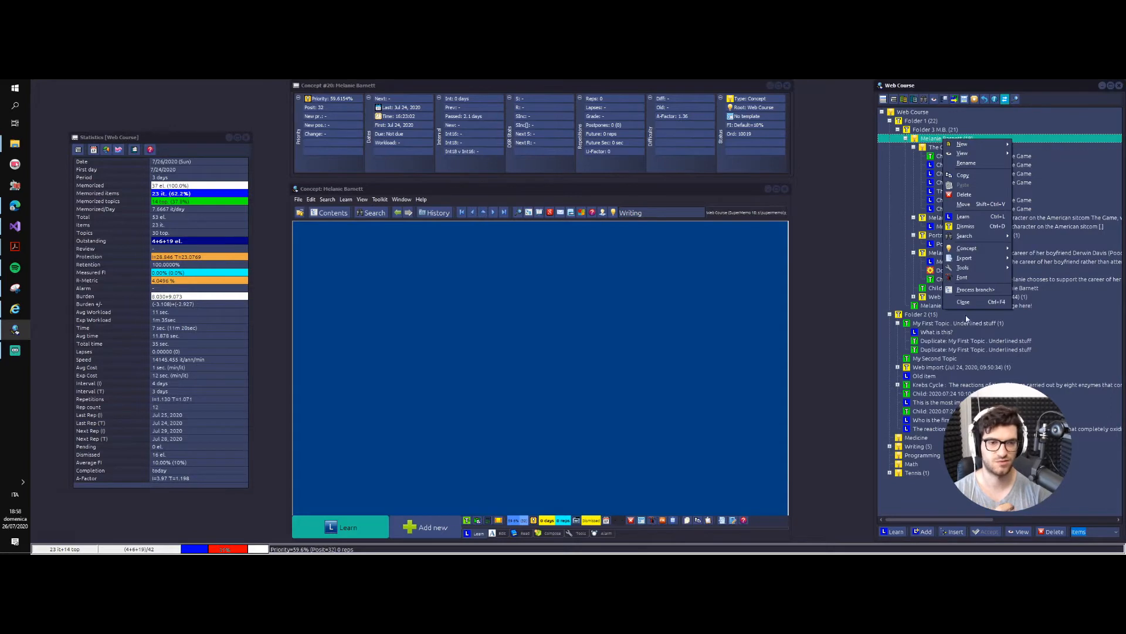
{"action": "left_click", "coordinate": [976, 290]}
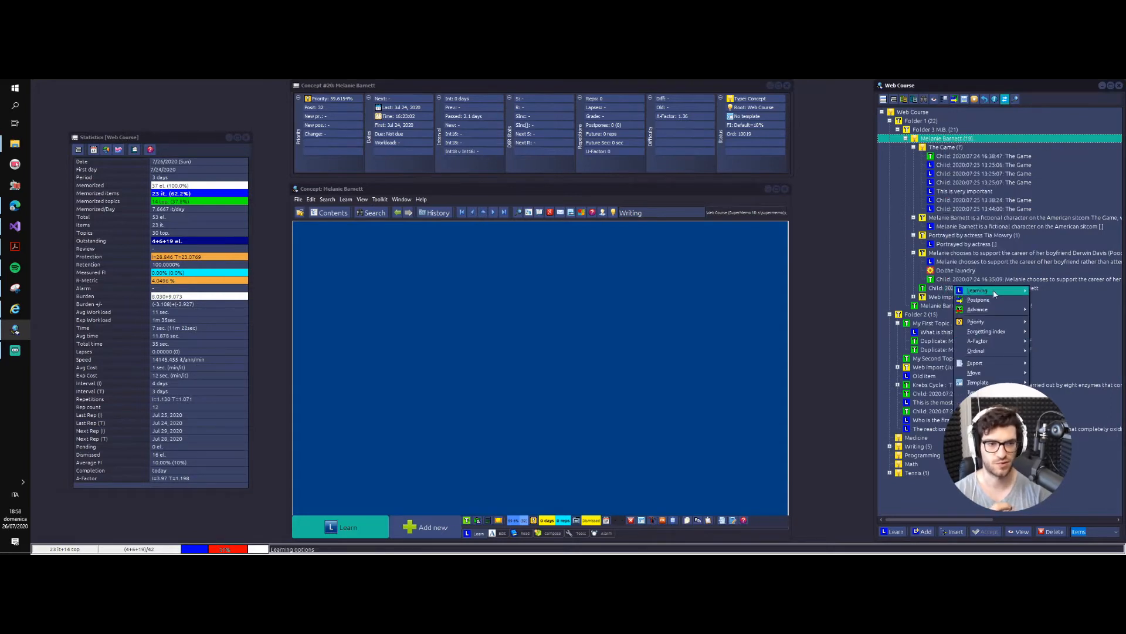
{"action": "mouse_move", "coordinate": [995, 294]}
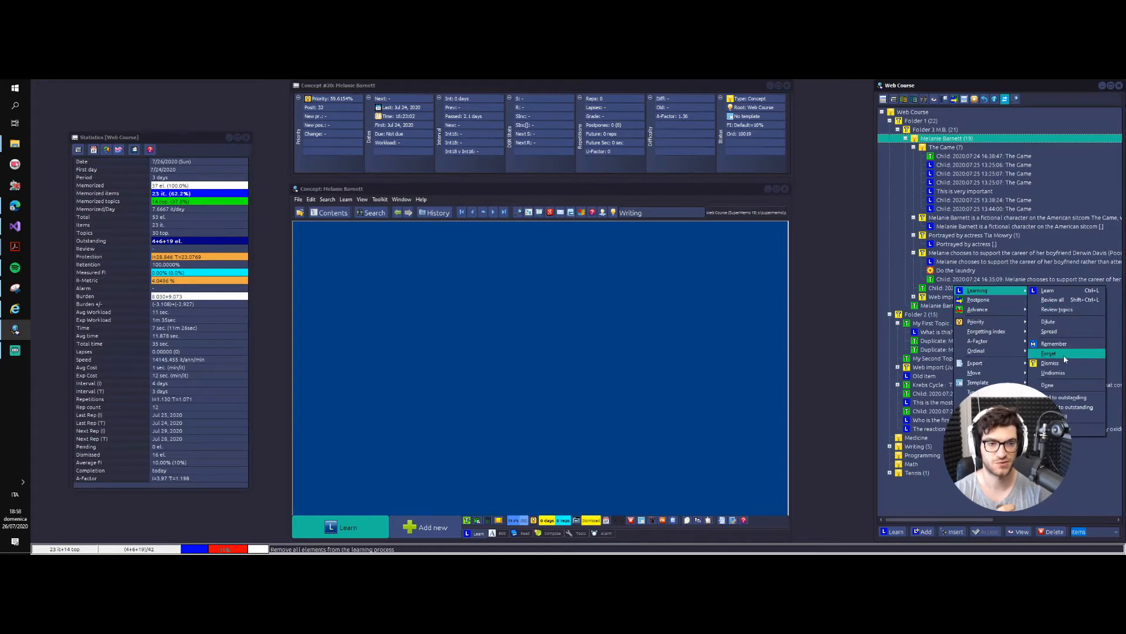
{"action": "left_click", "coordinate": [1050, 332]}
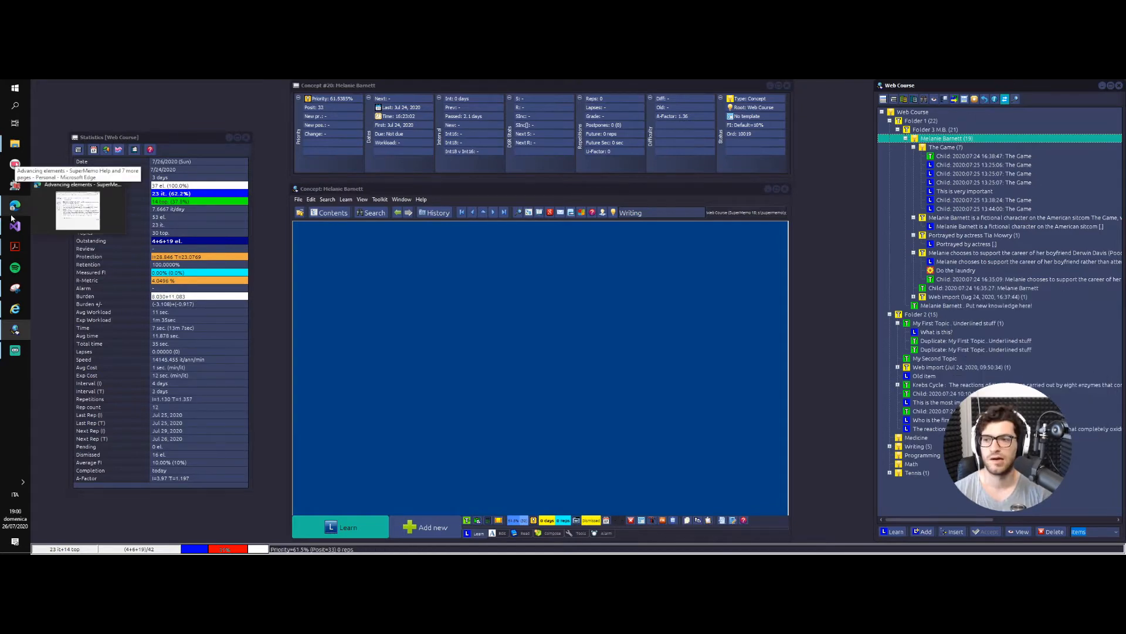
{"action": "left_click", "coordinate": [14, 205]}
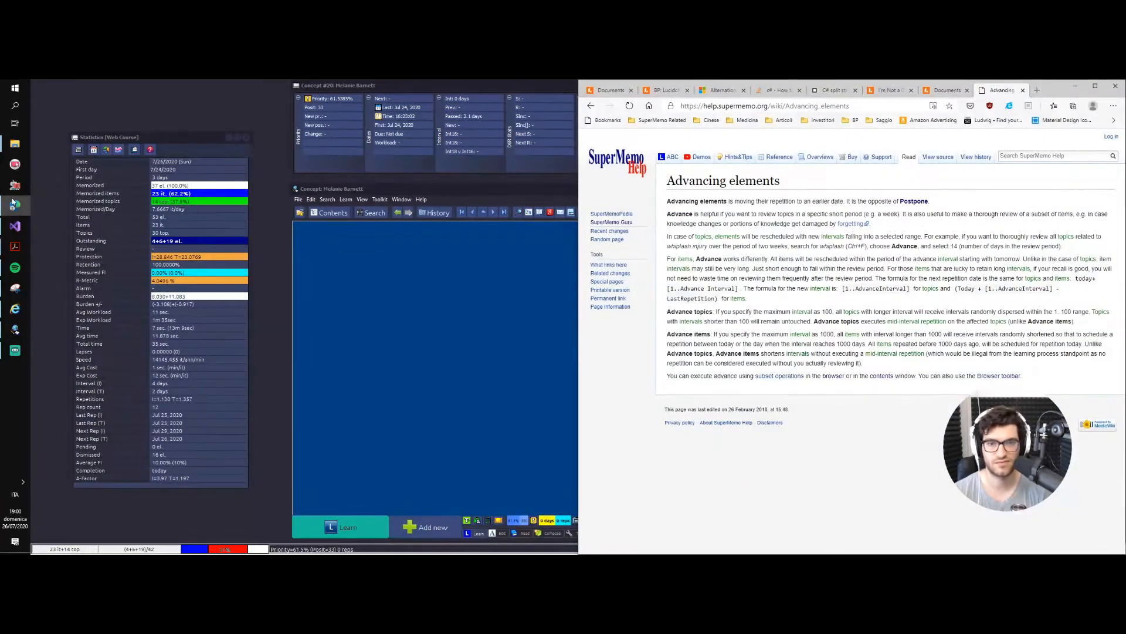
{"action": "left_click", "coordinate": [14, 204]}
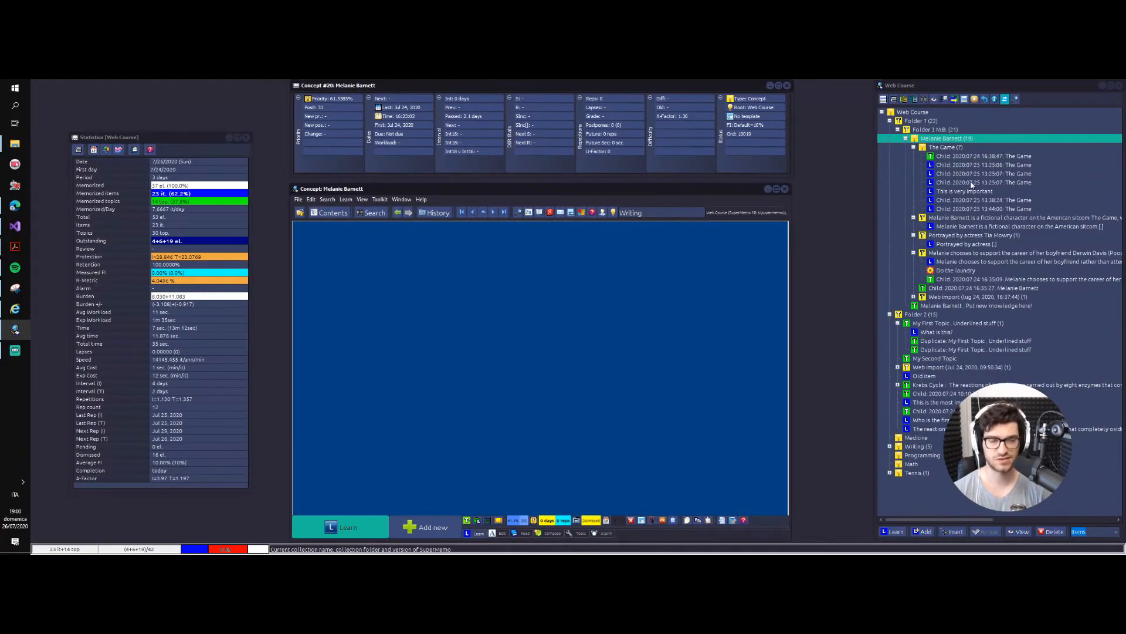
{"action": "right_click", "coordinate": [941, 142]}
{"action": "left_click", "coordinate": [973, 291]}
Step: Switch to the SuperMemo Help page on advancing elements in Edge, examine how Advance treats topics and items, and return to SuperMemo
{"action": "mouse_move", "coordinate": [981, 321]}
{"action": "left_click", "coordinate": [14, 205]}
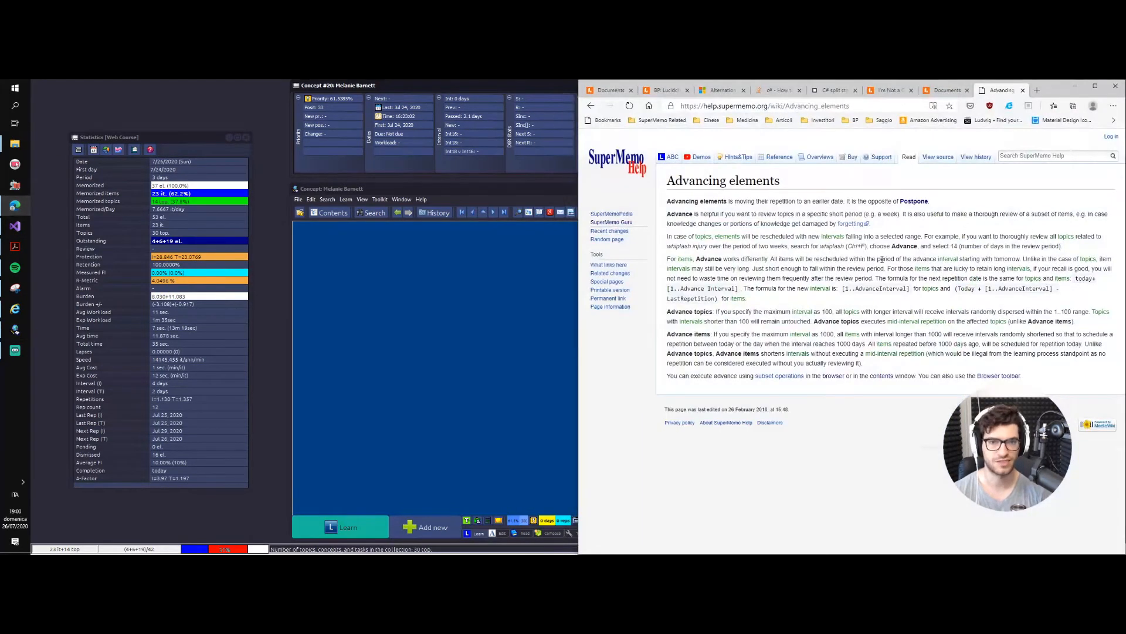
{"action": "left_click_drag", "start_coordinate": [1079, 411], "coordinate": [518, 168]}
{"action": "left_click_drag", "start_coordinate": [667, 177], "coordinate": [1095, 423]}
{"action": "left_click_drag", "start_coordinate": [792, 410], "coordinate": [644, 328]}
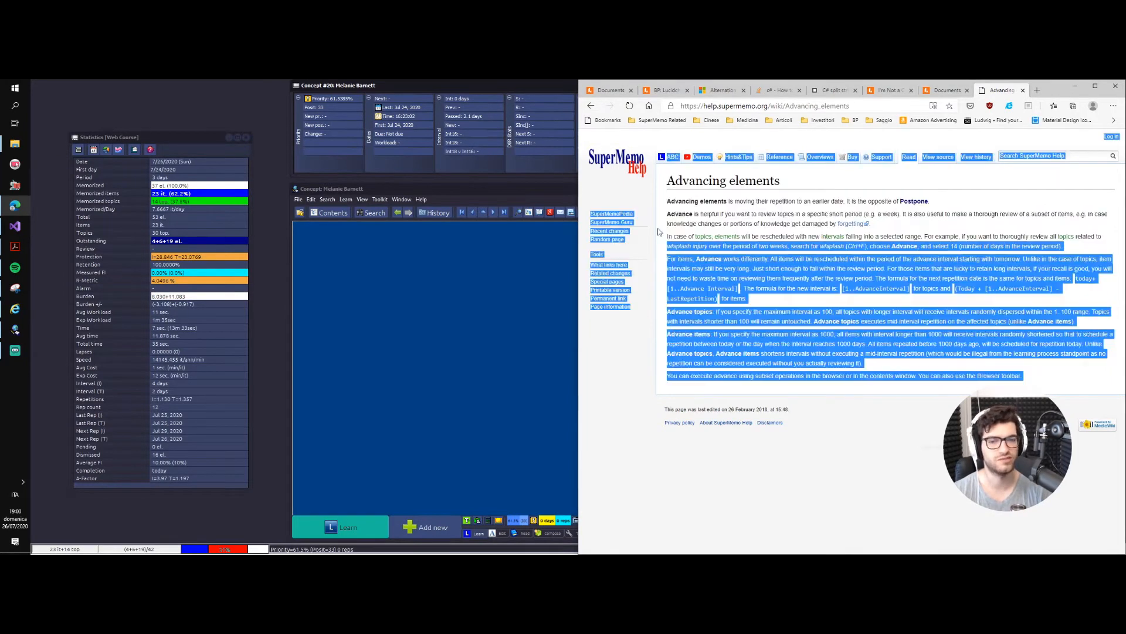
{"action": "left_click_drag", "start_coordinate": [663, 184], "coordinate": [645, 314]}
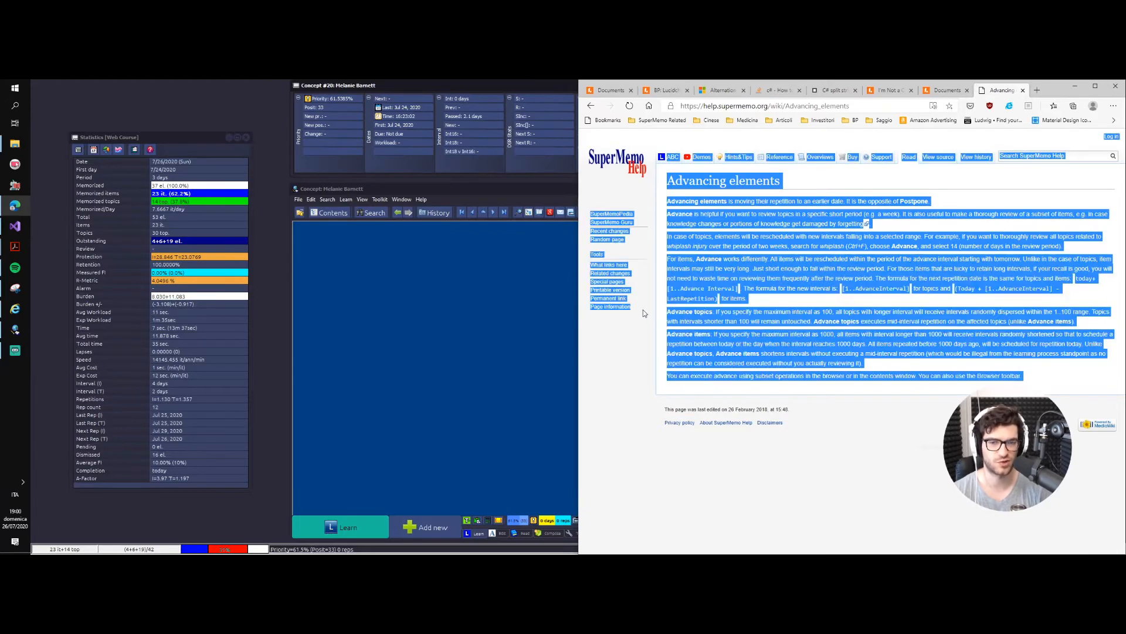
{"action": "triple_click", "coordinate": [643, 310]}
{"action": "left_click", "coordinate": [847, 423]}
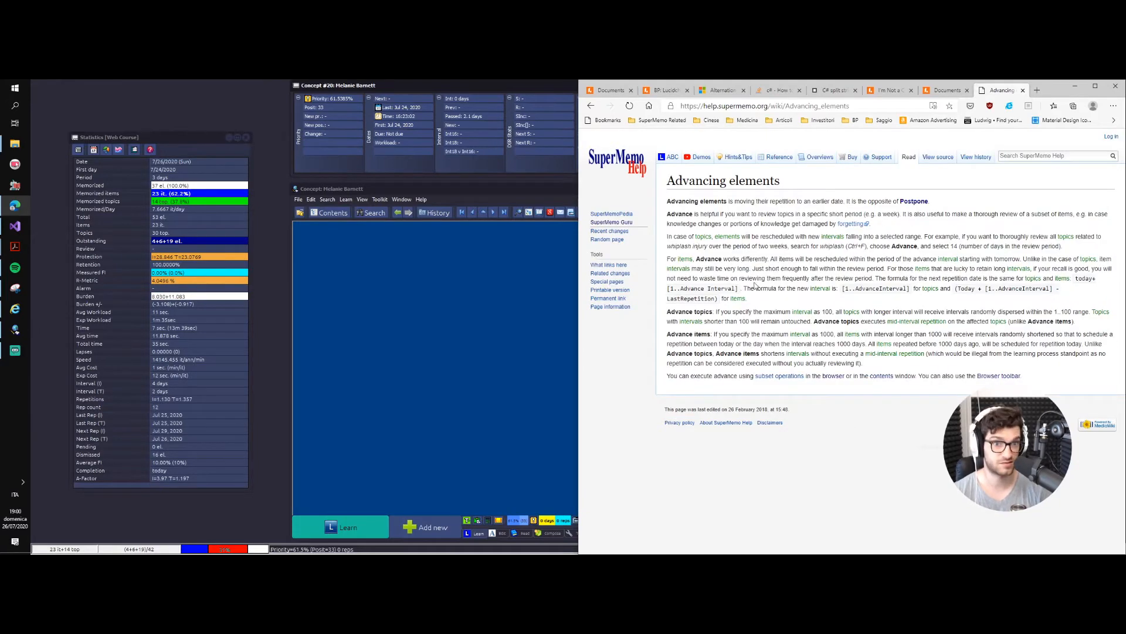
{"action": "mouse_move", "coordinate": [664, 195]}
{"action": "left_mouse_down"}
{"action": "mouse_move", "coordinate": [680, 376]}
{"action": "mouse_move", "coordinate": [657, 325]}
{"action": "mouse_move", "coordinate": [624, 314]}
{"action": "mouse_move", "coordinate": [664, 176]}
{"action": "left_mouse_up"}
{"action": "left_click", "coordinate": [662, 180]}
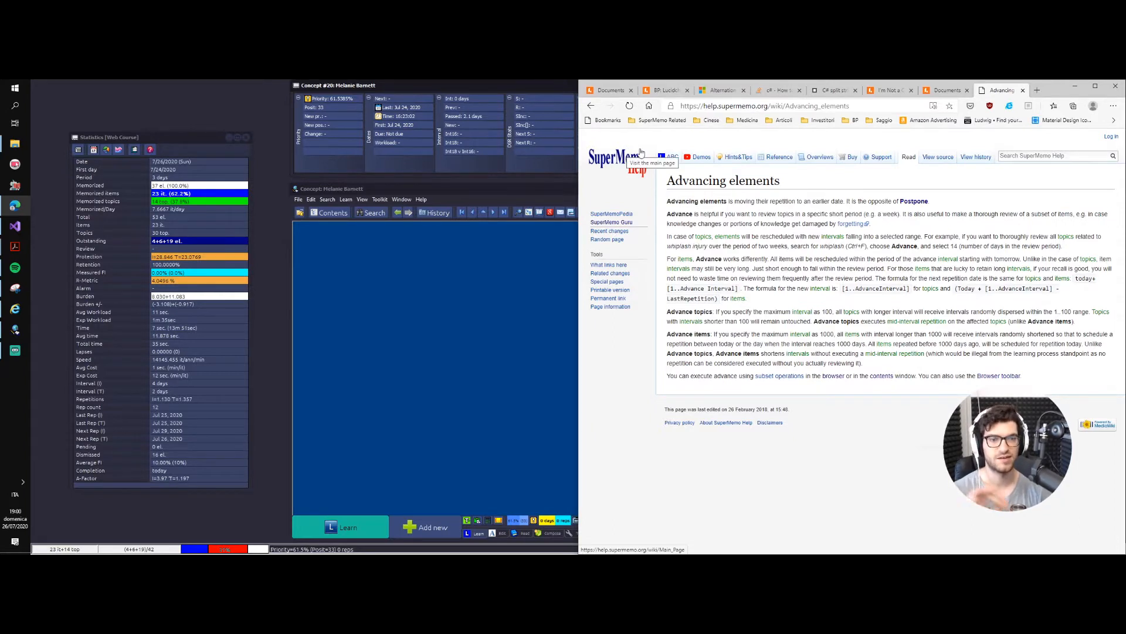
{"action": "left_click", "coordinate": [1076, 89]}
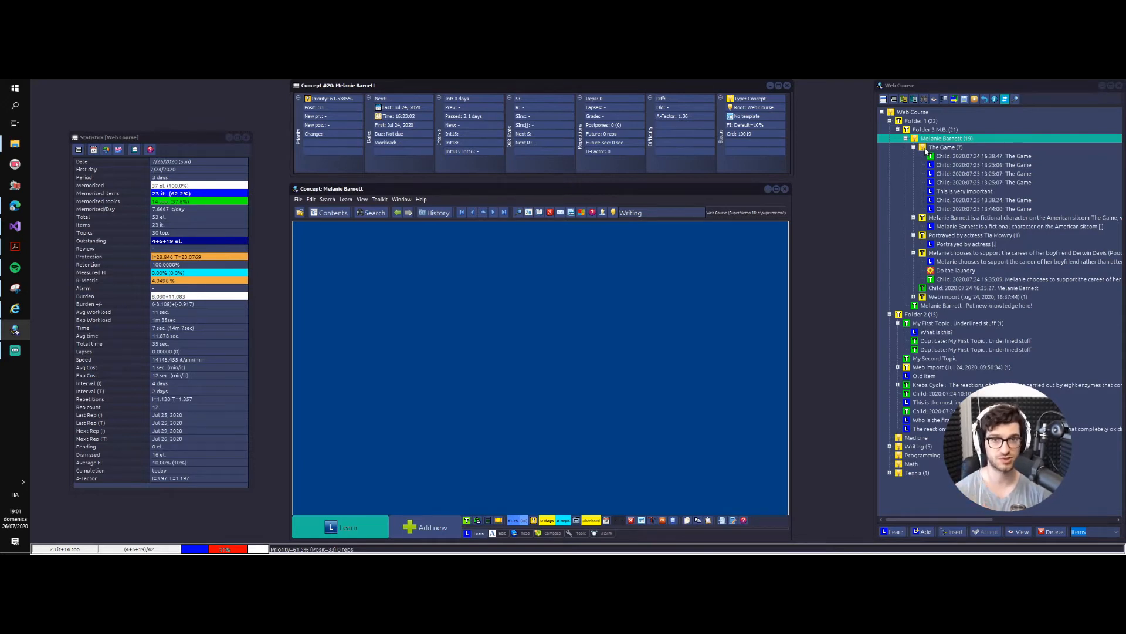
{"action": "right_click", "coordinate": [941, 138]}
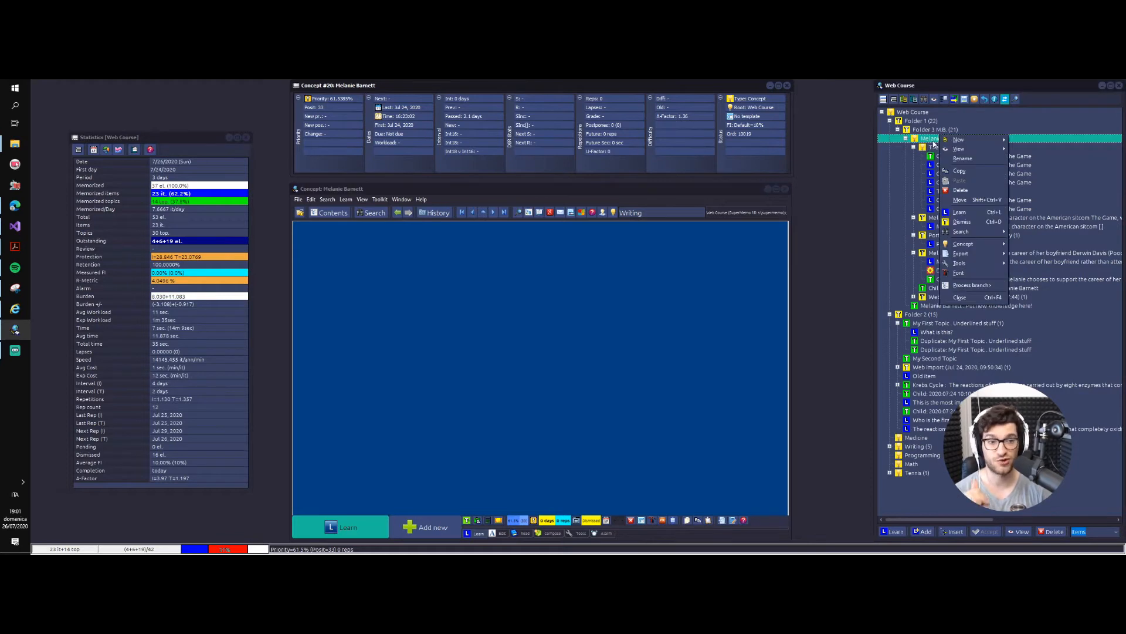
{"action": "left_click", "coordinate": [977, 284]}
{"action": "mouse_move", "coordinate": [989, 309]}
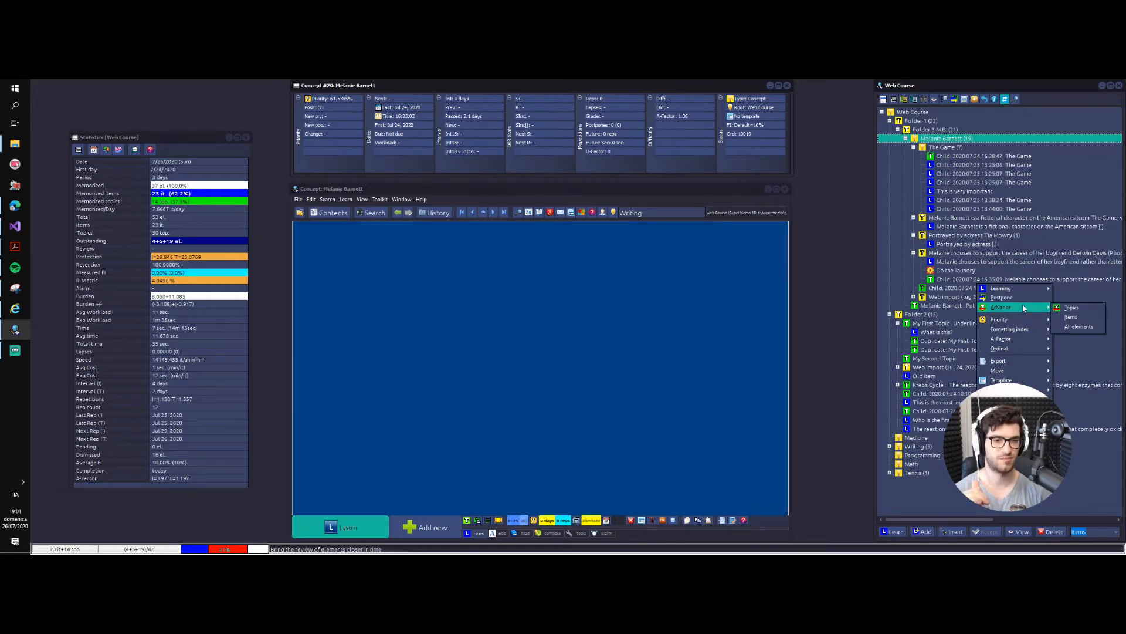
{"action": "left_click", "coordinate": [1085, 322]}
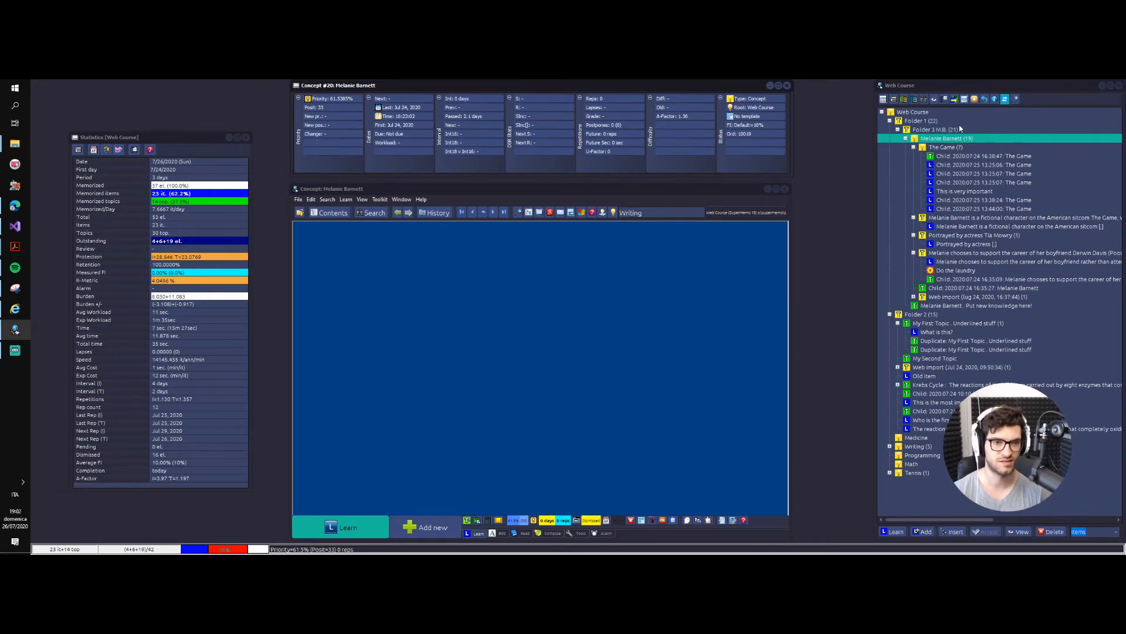
{"action": "right_click", "coordinate": [938, 141]}
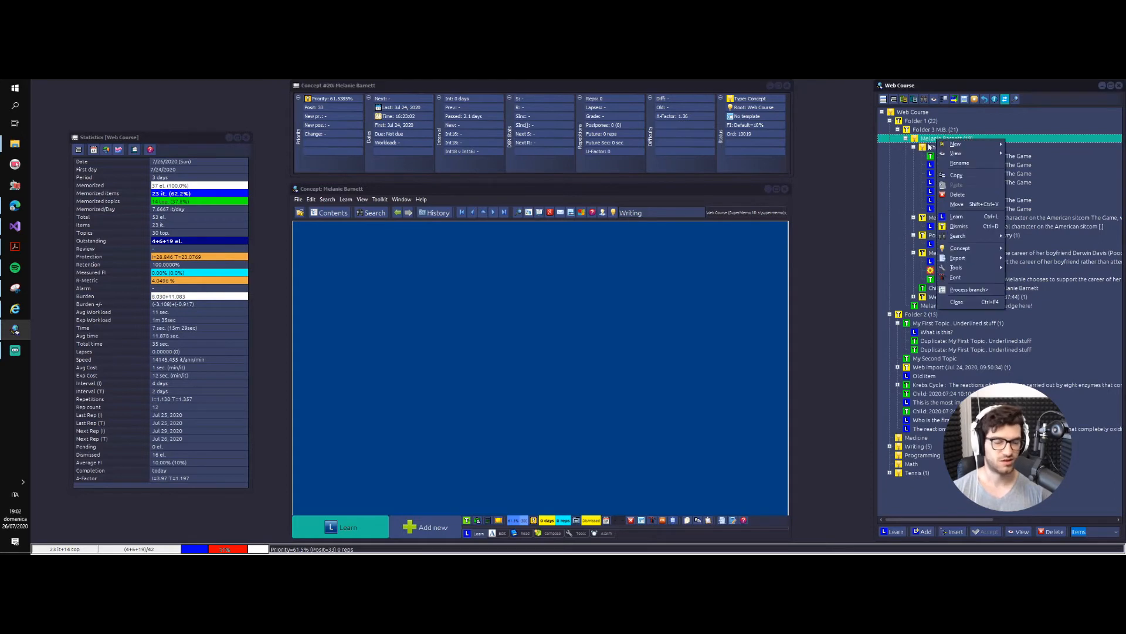
{"action": "left_click", "coordinate": [968, 289]}
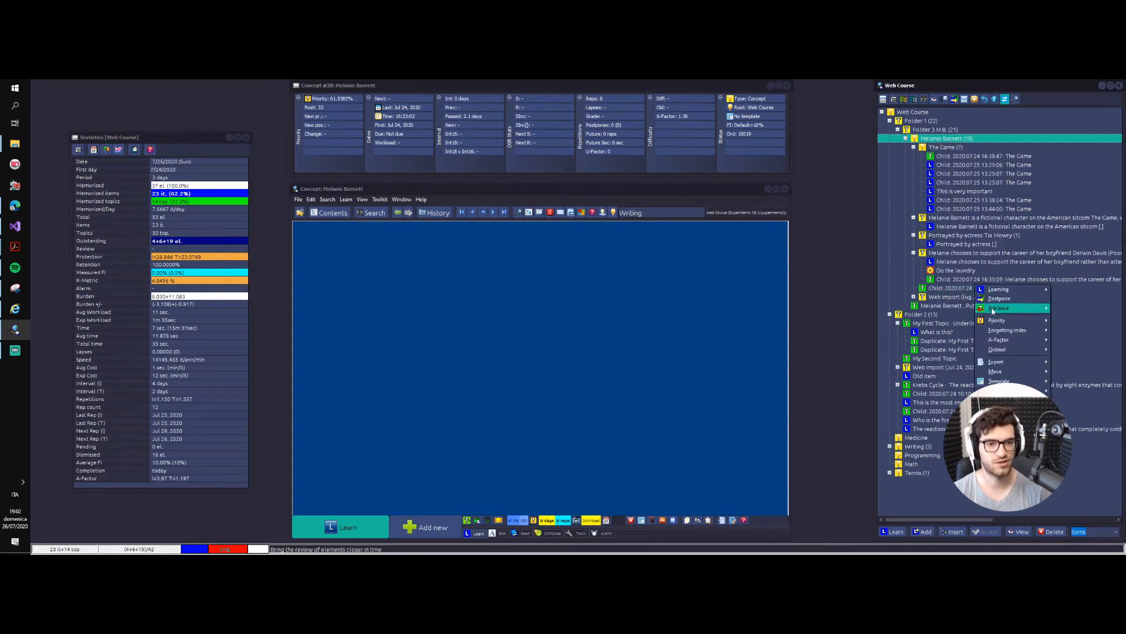
{"action": "right_click", "coordinate": [945, 139]}
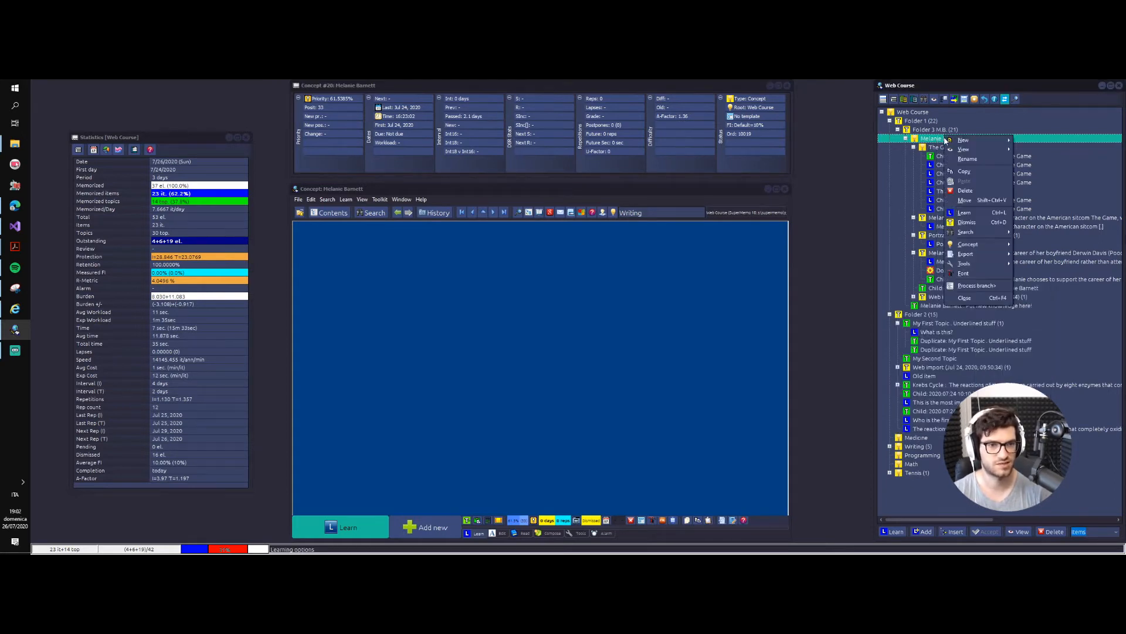
{"action": "left_click", "coordinate": [976, 286]}
{"action": "mouse_move", "coordinate": [978, 287]}
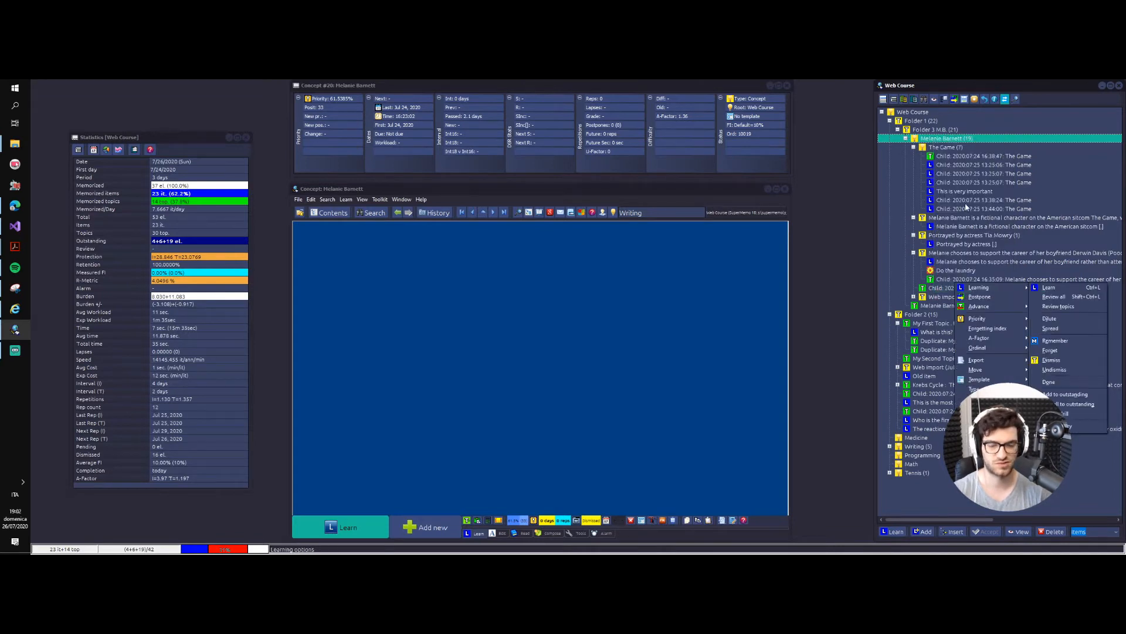
{"action": "right_click", "coordinate": [932, 142]}
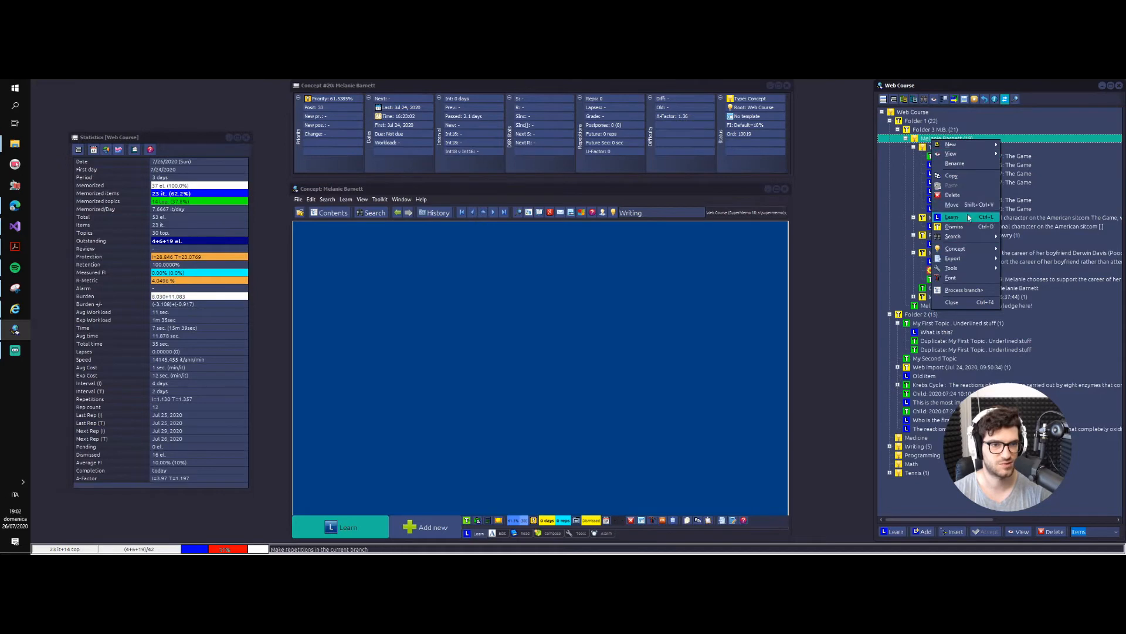
{"action": "mouse_move", "coordinate": [974, 155]}
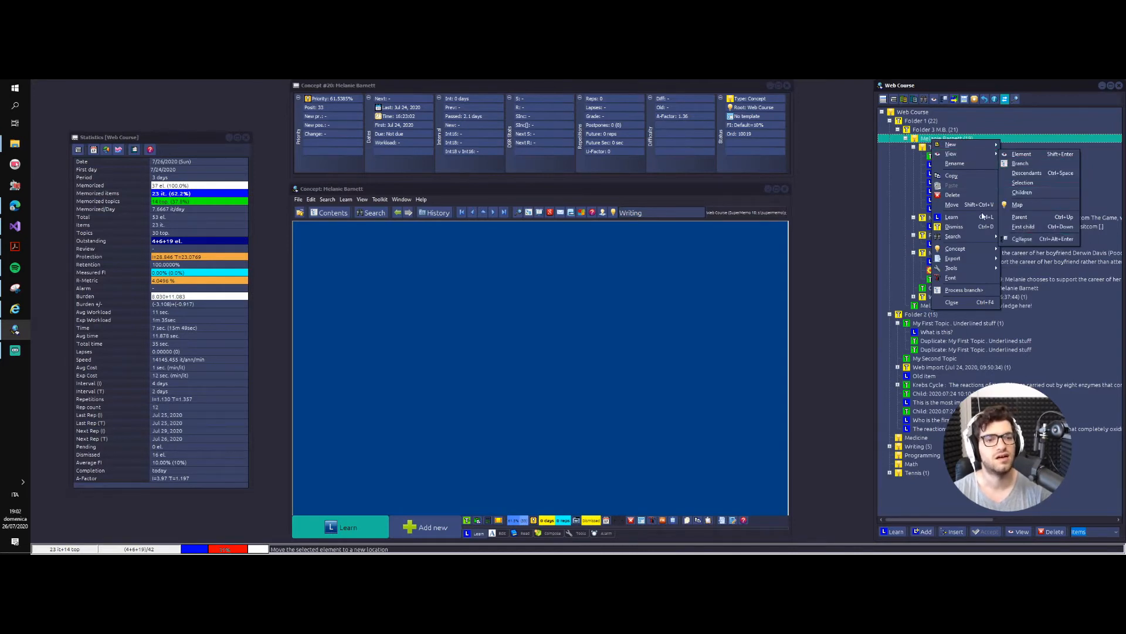
{"action": "left_click", "coordinate": [980, 291]}
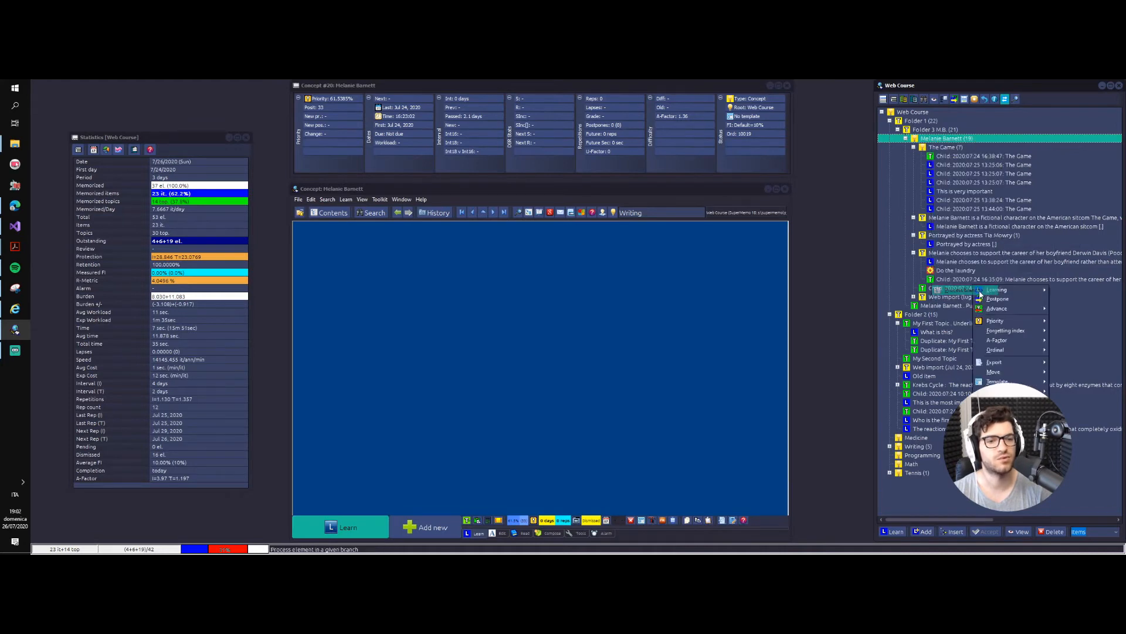
{"action": "mouse_move", "coordinate": [1009, 289]}
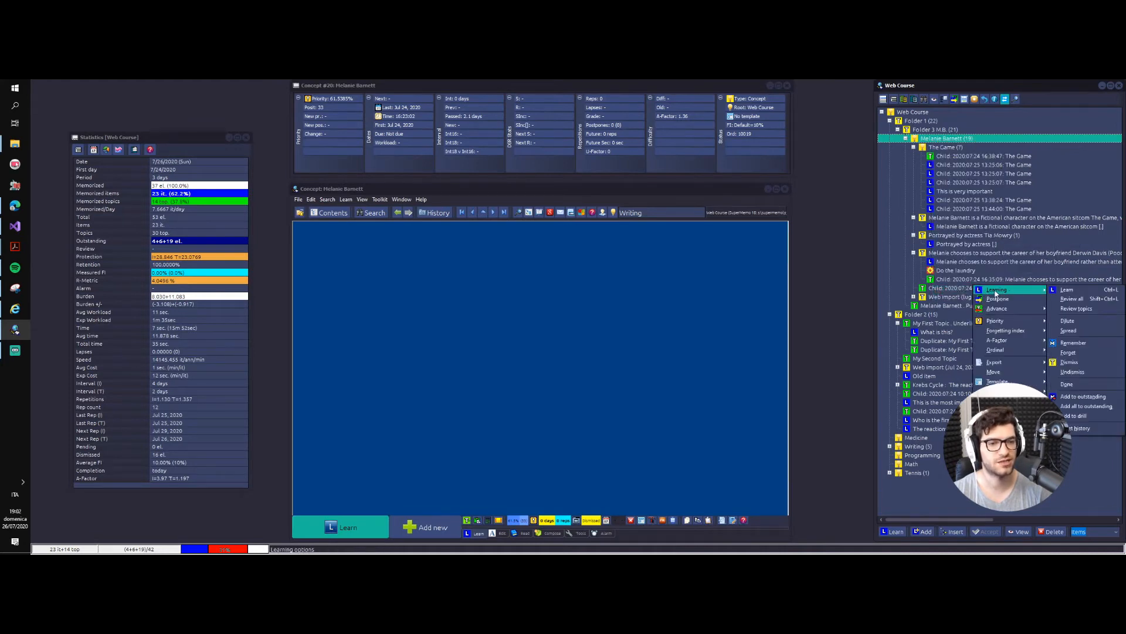
{"action": "left_click", "coordinate": [1069, 330]}
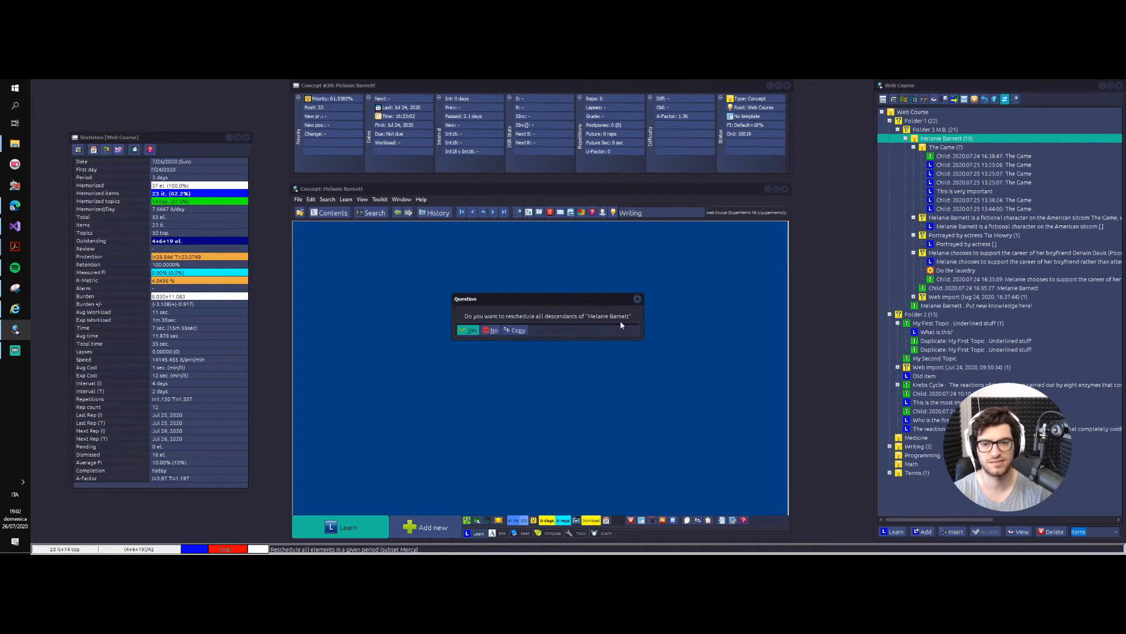
{"action": "left_click", "coordinate": [468, 329]}
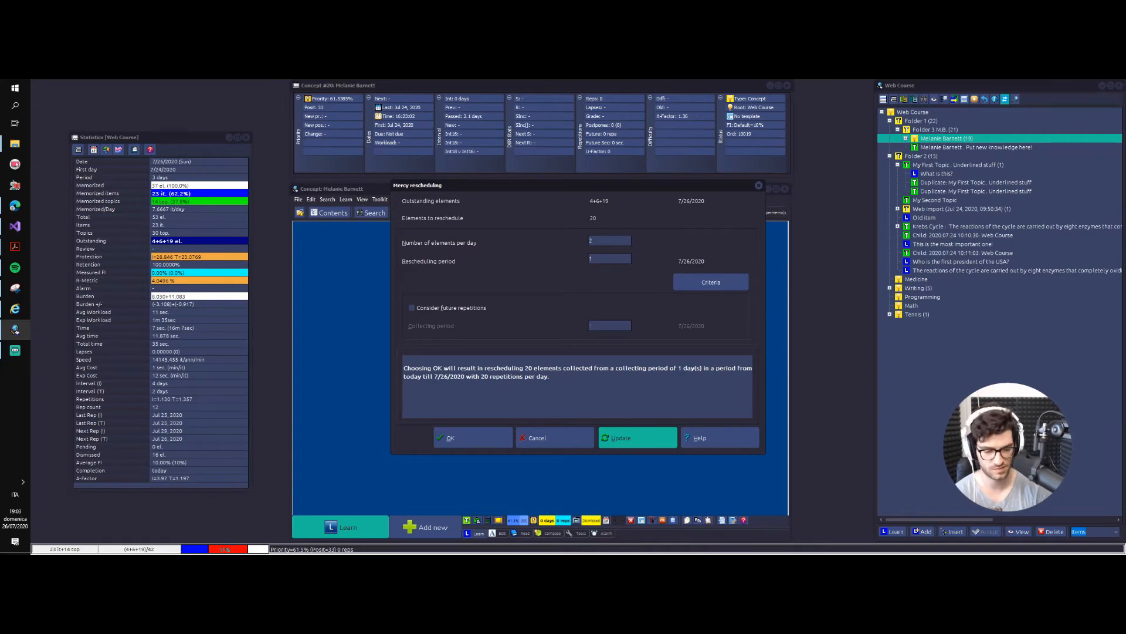
Step: Set the mercy rescheduling period to 10 days and recompute the rescheduling parameters
{"action": "key", "text": "Num_Lock"}
{"action": "type", "text": "0"}
{"action": "left_click", "coordinate": [645, 438]}
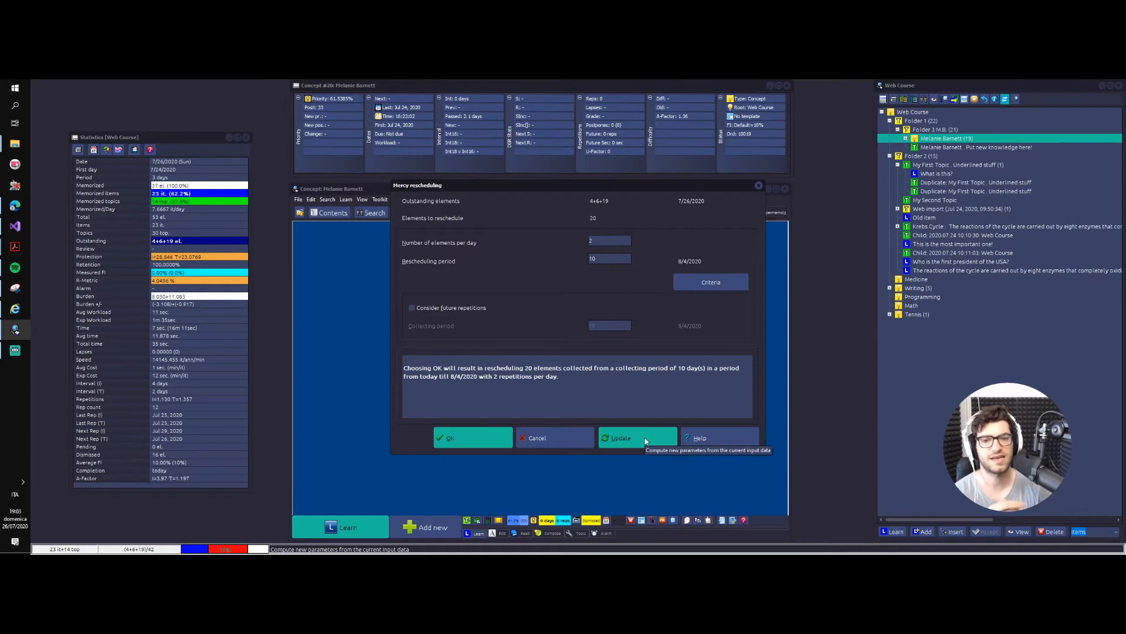
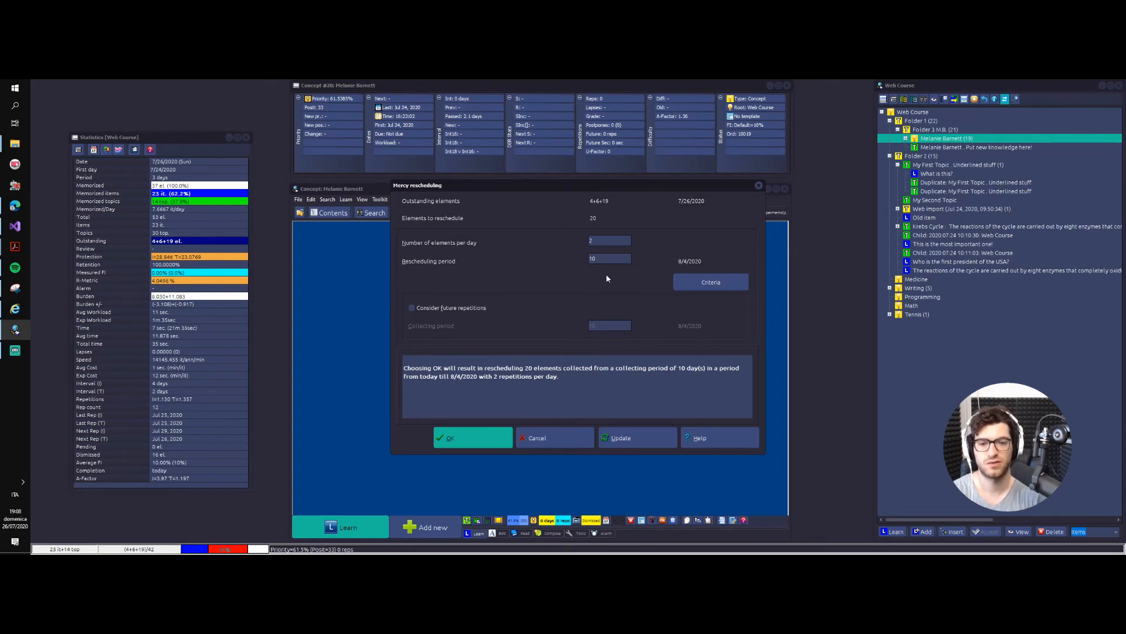
Step: Include future repetitions in the mercy rescheduling, set the rescheduling period to 5 days and recompute the parameters
{"action": "left_click", "coordinate": [478, 308]}
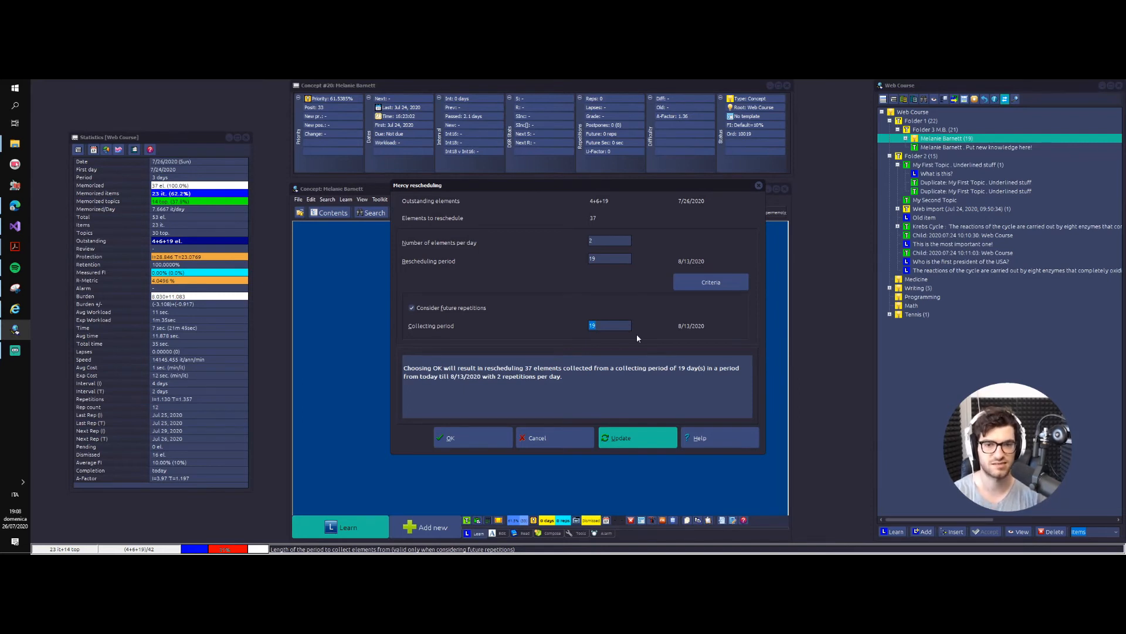
{"action": "double_click", "coordinate": [601, 257]}
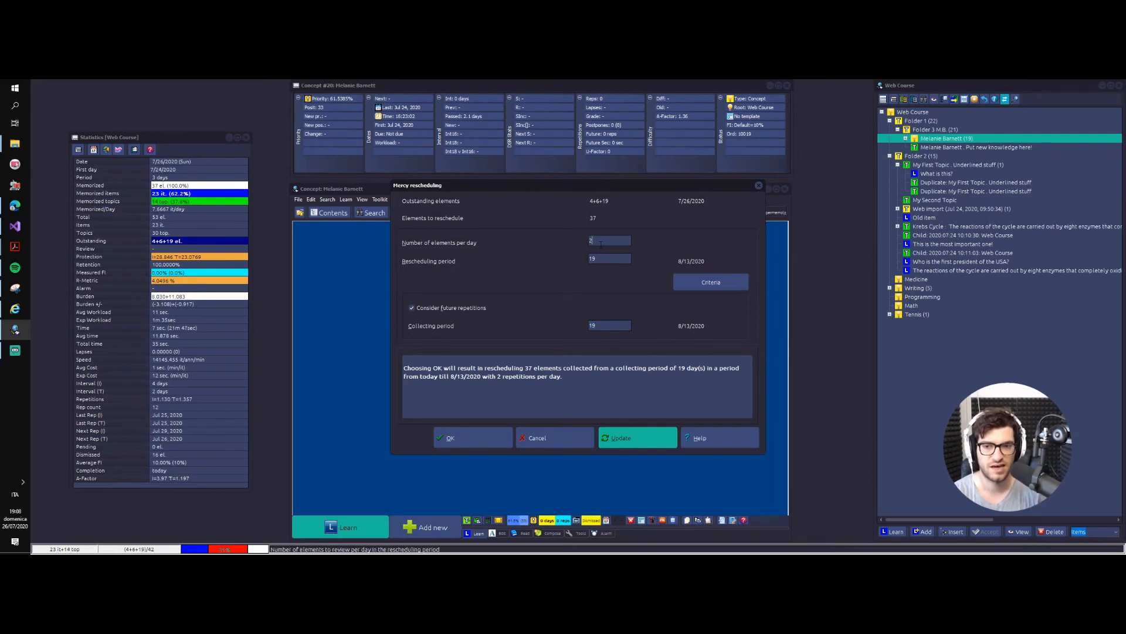
{"action": "type", "text": "5"}
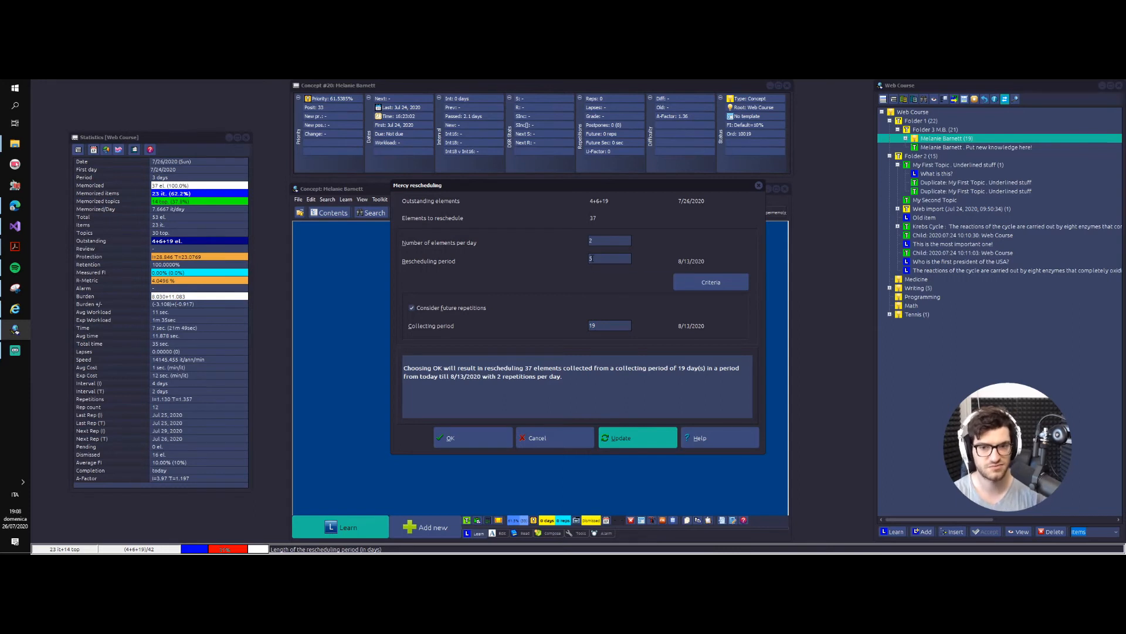
{"action": "left_click", "coordinate": [659, 433]}
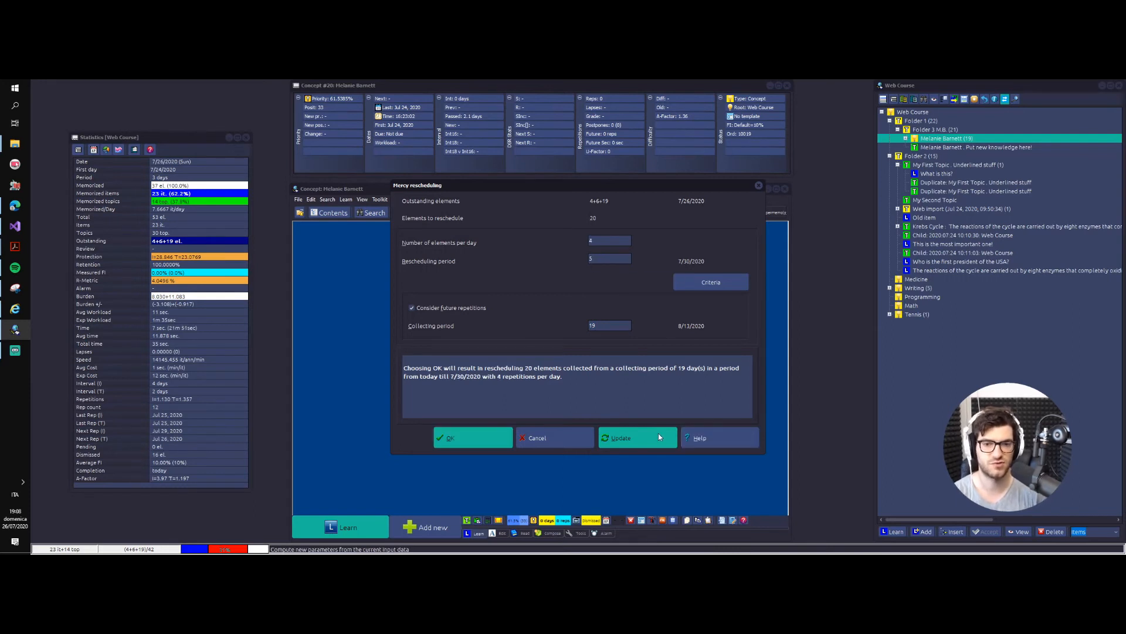
Step: Set the collecting period to 30 days and the rescheduling period to 6 days, recomputing the mercy parameters after each change
{"action": "double_click", "coordinate": [594, 327]}
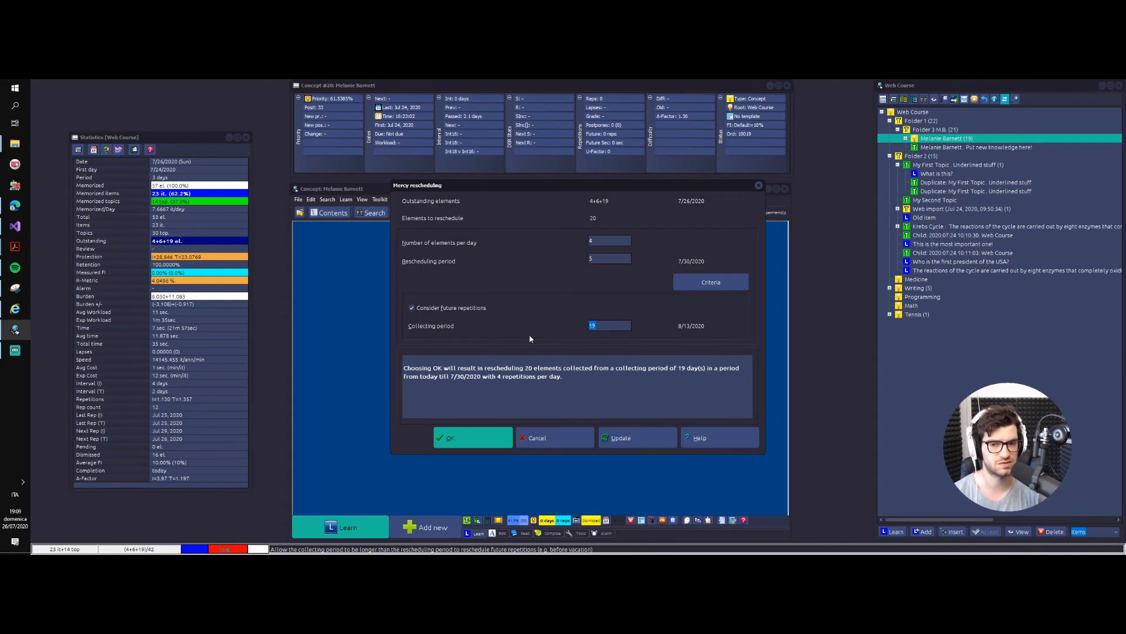
{"action": "type", "text": "30"}
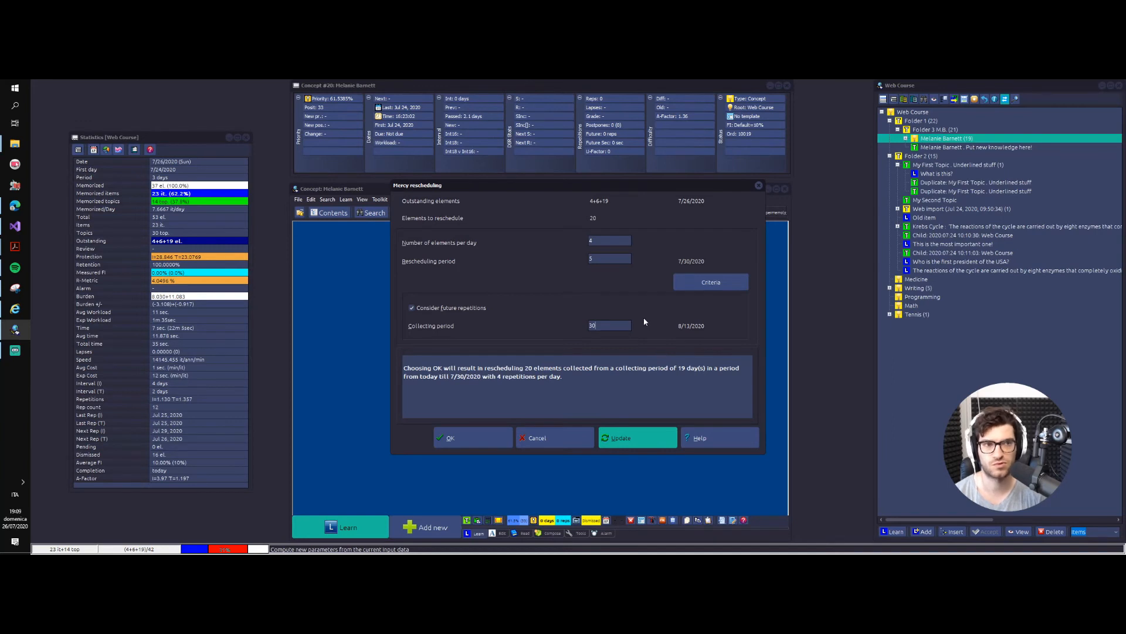
{"action": "left_click", "coordinate": [621, 441]}
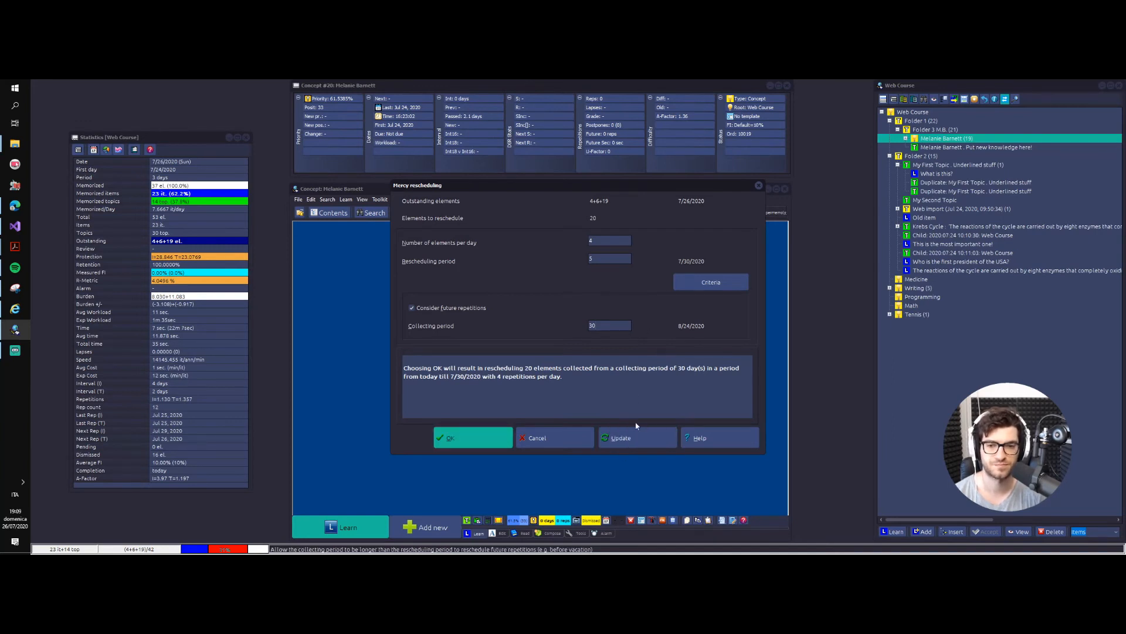
{"action": "left_click", "coordinate": [606, 256]}
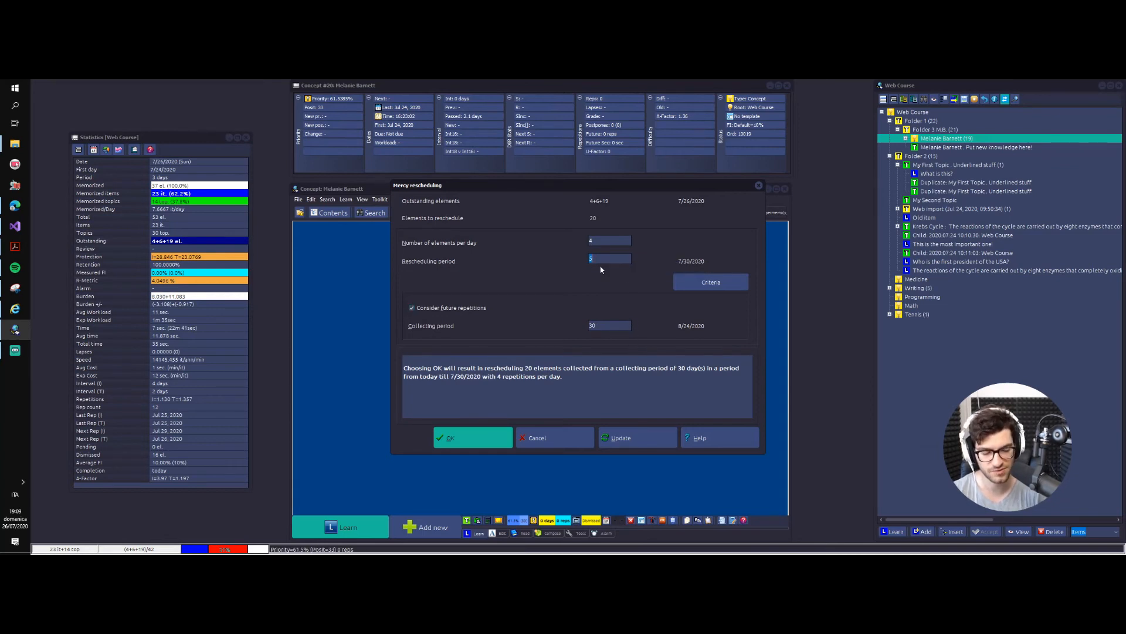
{"action": "type", "text": "6"}
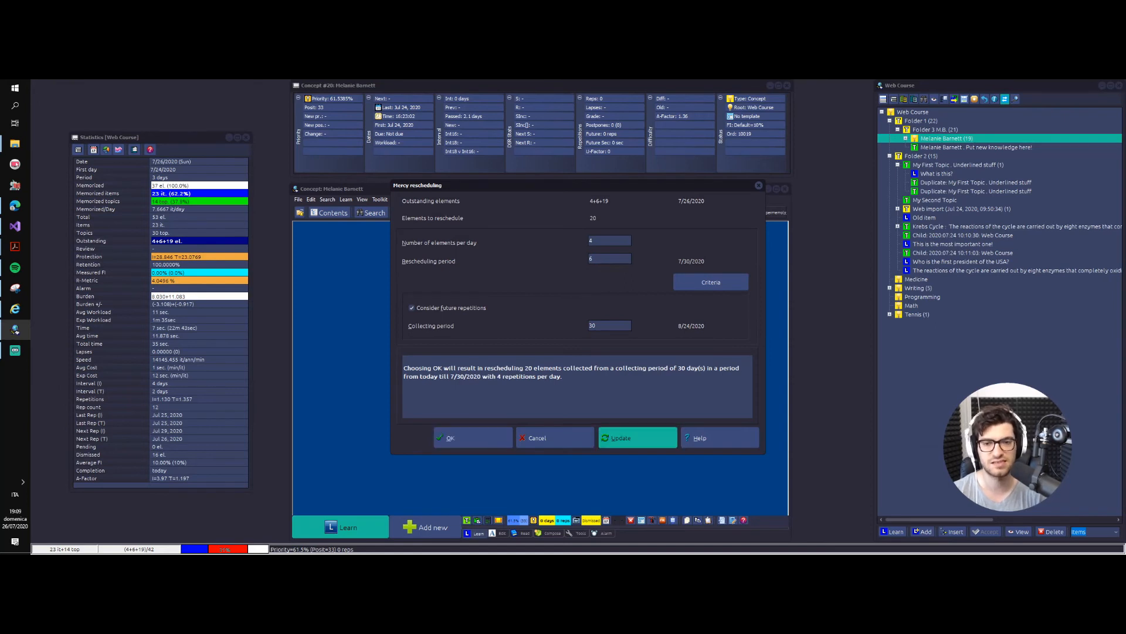
{"action": "left_click", "coordinate": [623, 441]}
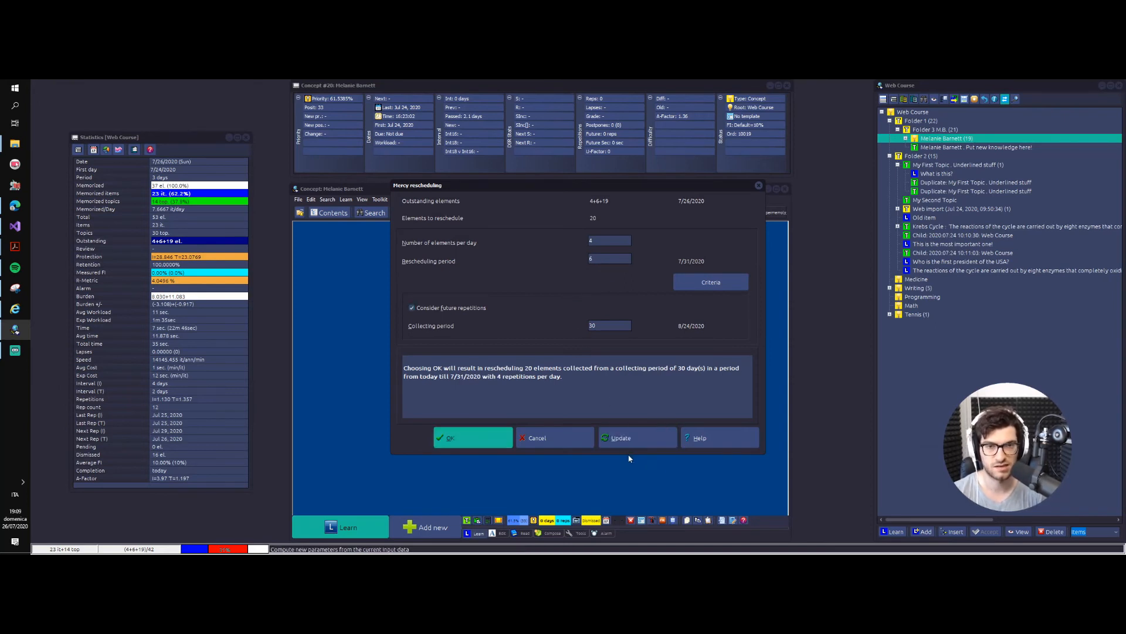
Step: Examine the repetition sorting criteria and sorting options of the mercy rescheduling, and leave both dialogs without applying anything
{"action": "left_click", "coordinate": [711, 282]}
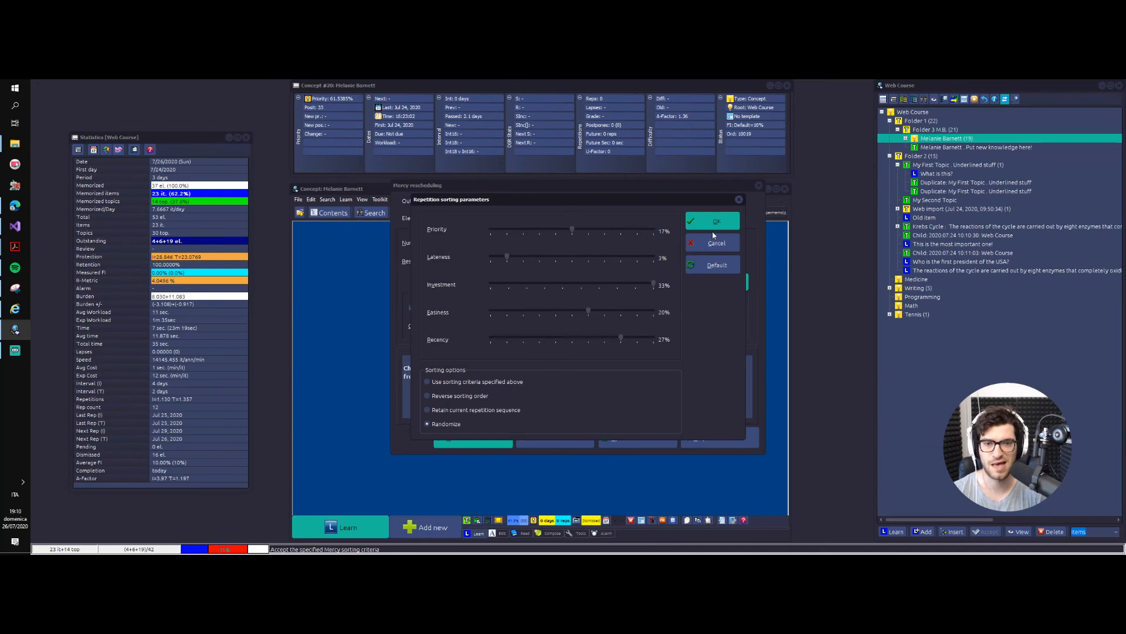
{"action": "left_click", "coordinate": [739, 199]}
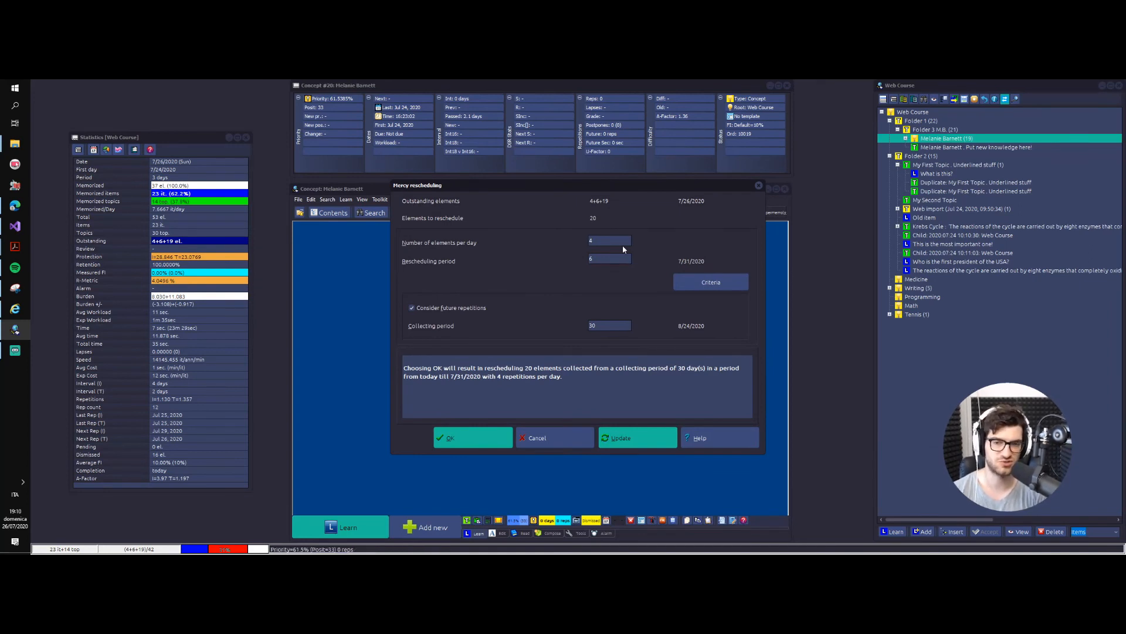
{"action": "key", "text": "Escape"}
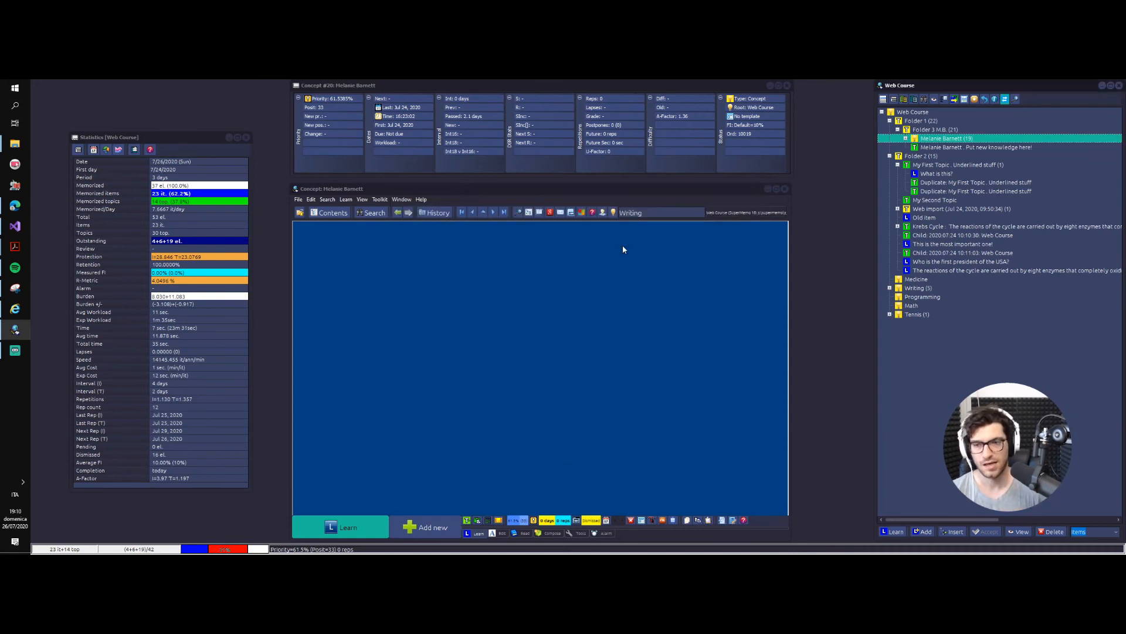
Step: Start Mercy for the whole collection, include future repetitions, set the collecting period to 10 days and recompute the parameters
{"action": "left_click", "coordinate": [379, 200]}
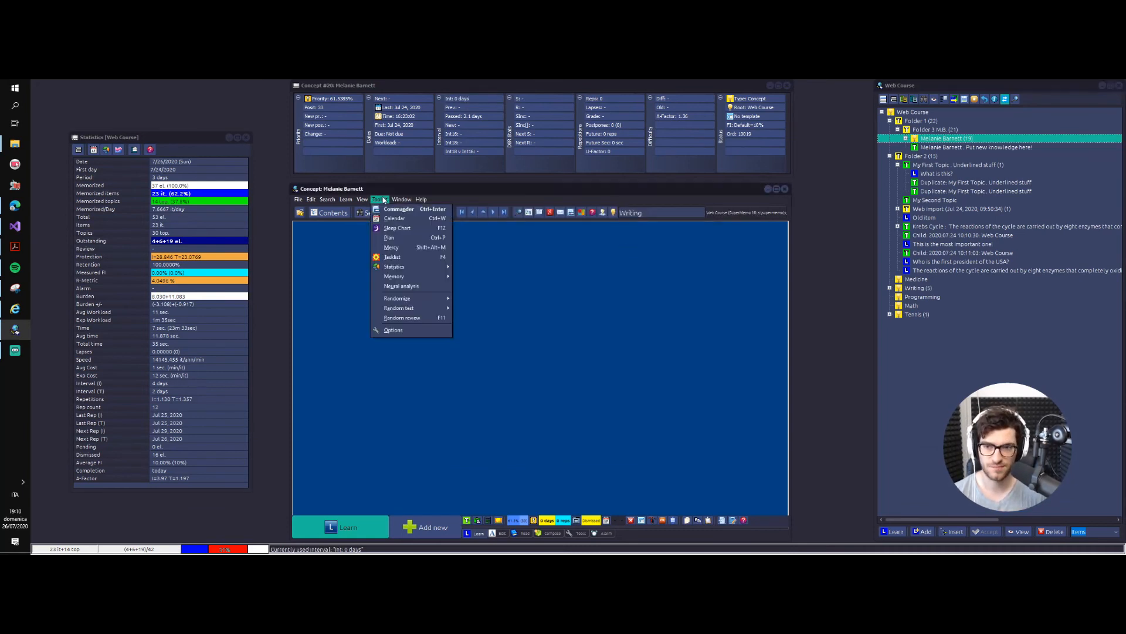
{"action": "left_click", "coordinate": [397, 247]}
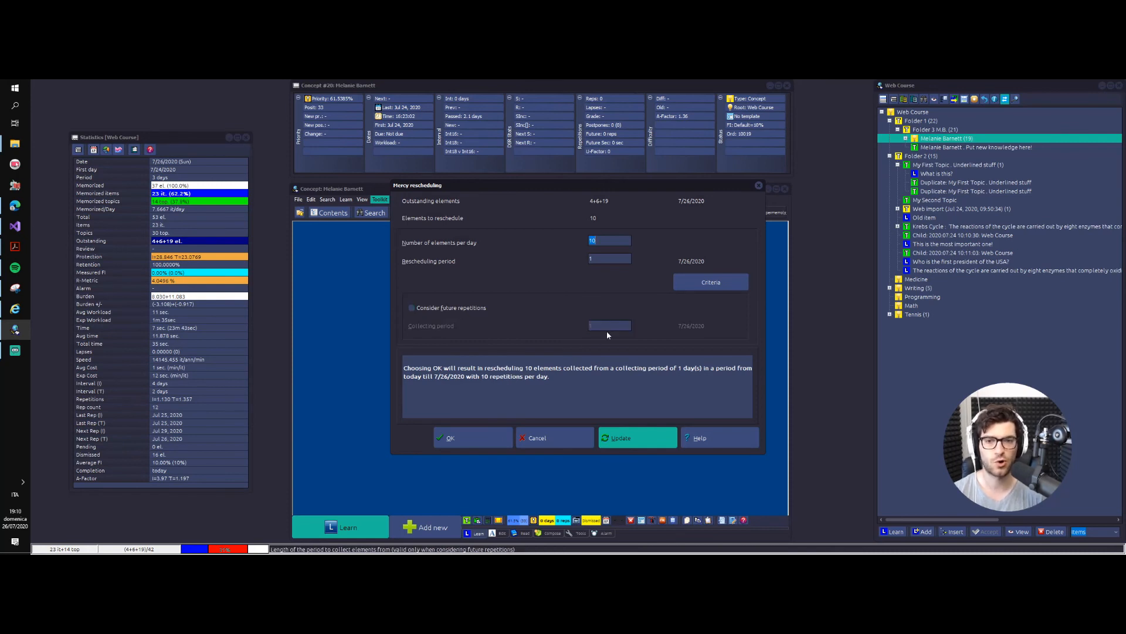
{"action": "left_click", "coordinate": [475, 307]}
{"action": "type", "text": "0"}
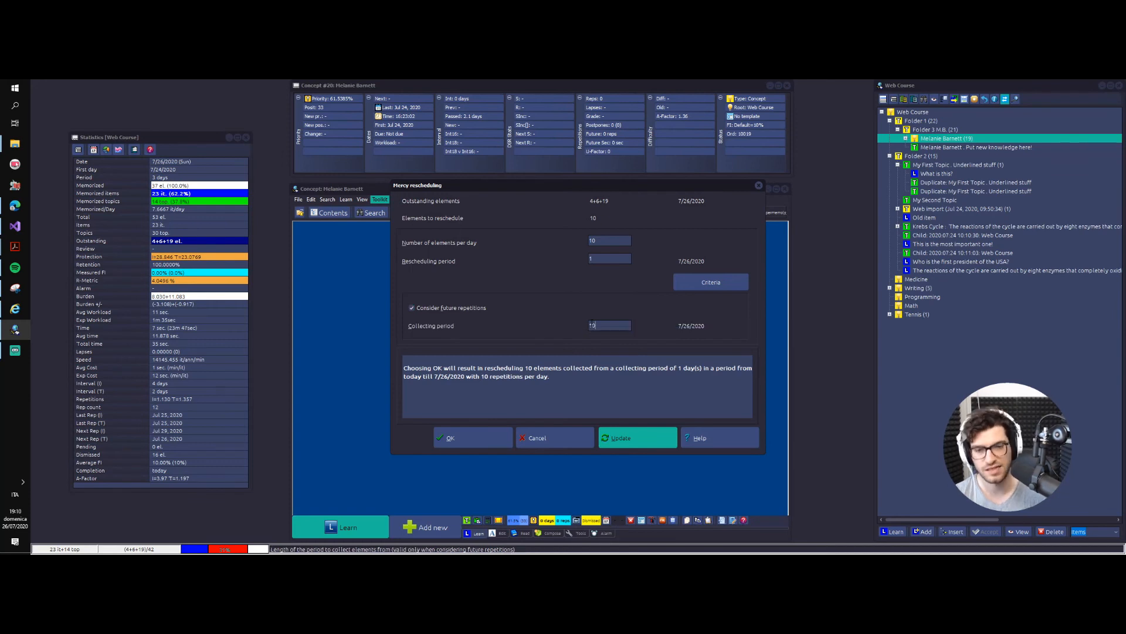
{"action": "left_click", "coordinate": [653, 438]}
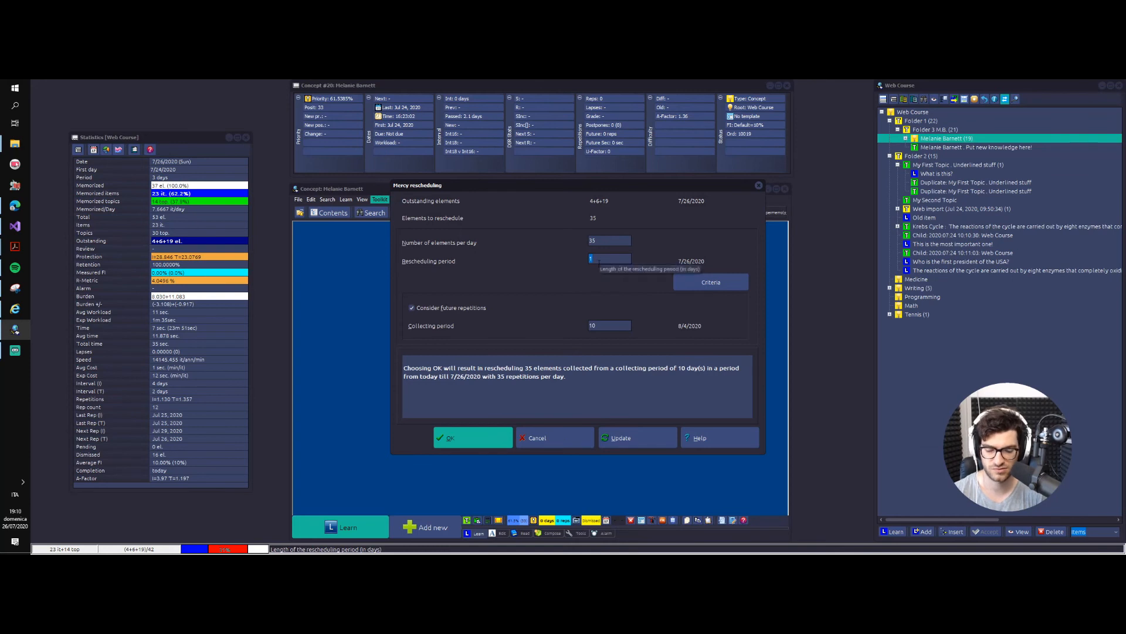
Step: Set the collection-wide rescheduling period to 5 days, recompute the parameters and close Mercy without rescheduling
{"action": "type", "text": "54"}
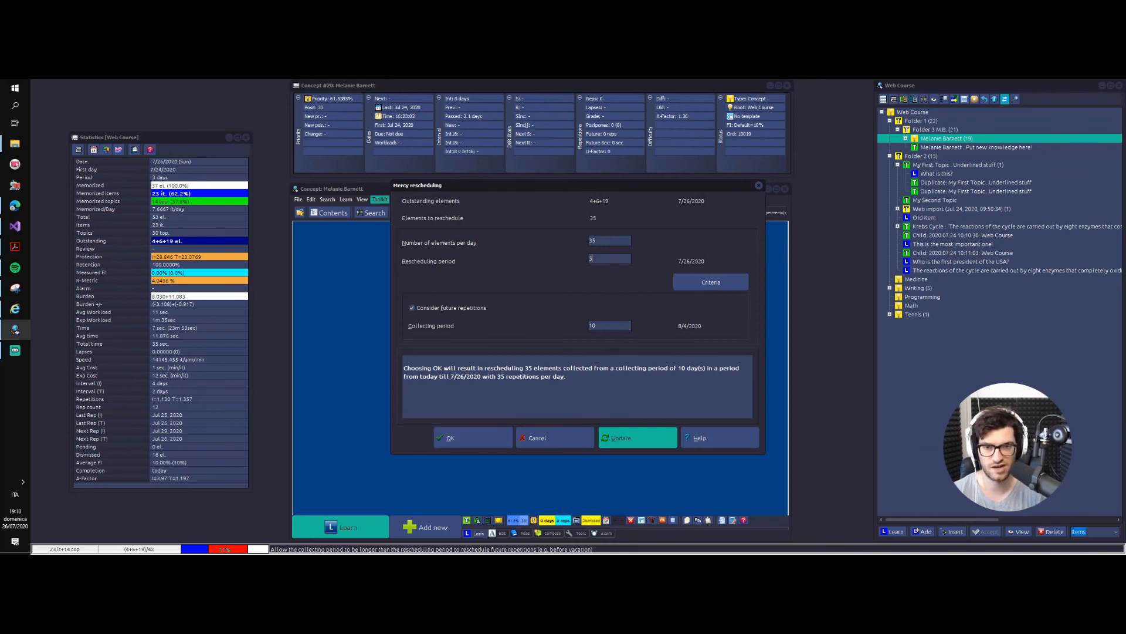
{"action": "left_click", "coordinate": [642, 436]}
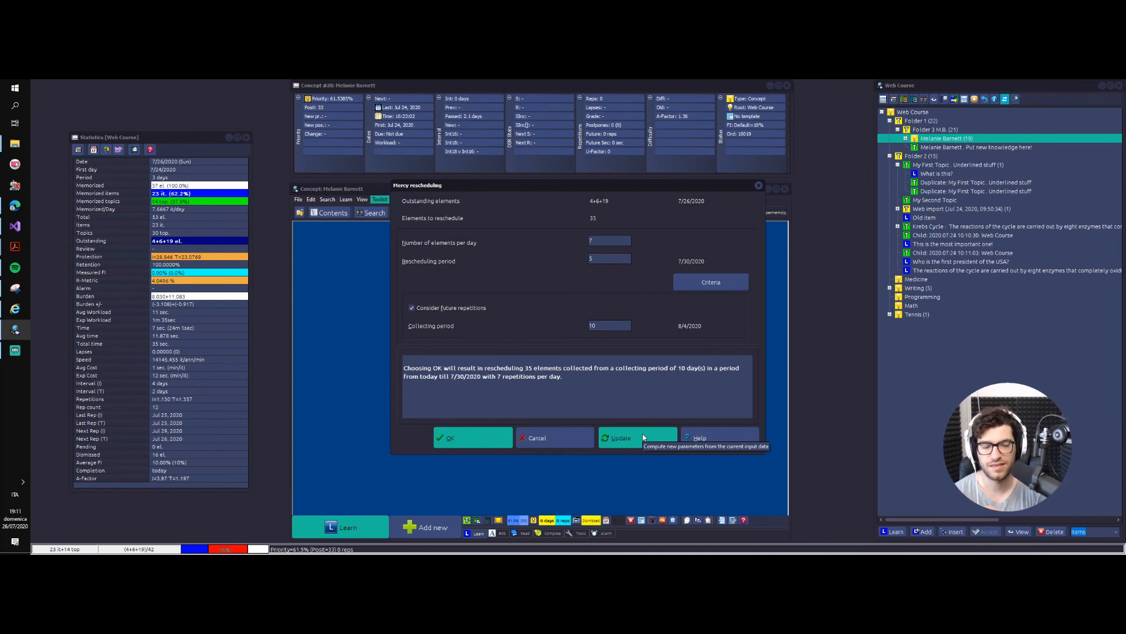
{"action": "left_click", "coordinate": [758, 185]}
Step: Open the Dilute command for the selected concept branch, examine its scope, adjustment and parameter settings, and close it without diluting
{"action": "right_click", "coordinate": [927, 141]}
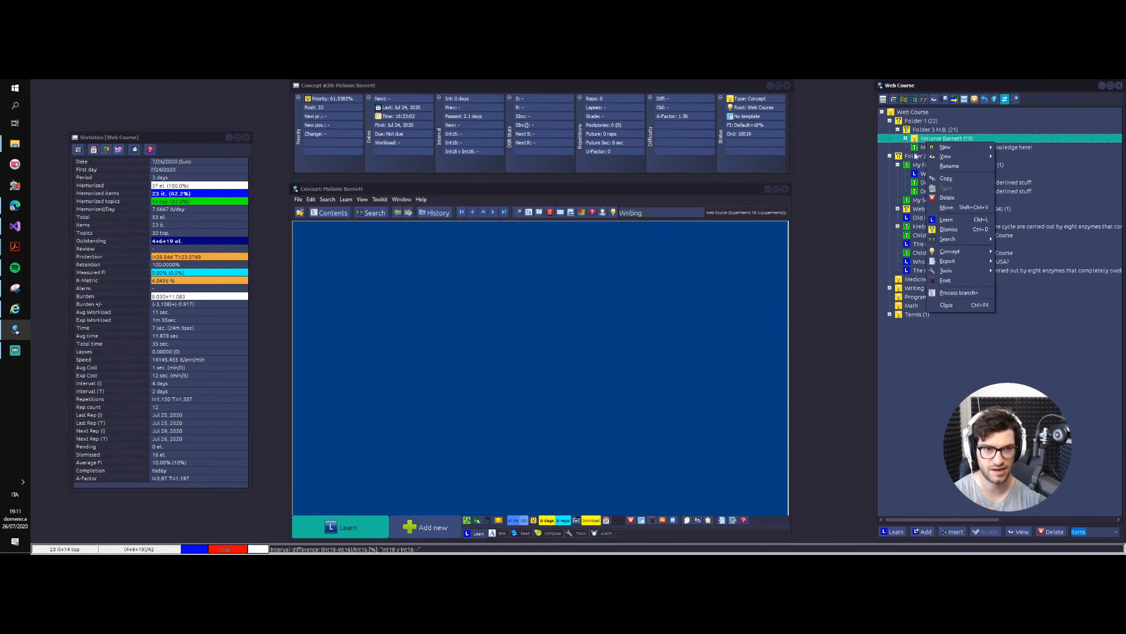
{"action": "left_click", "coordinate": [940, 295]}
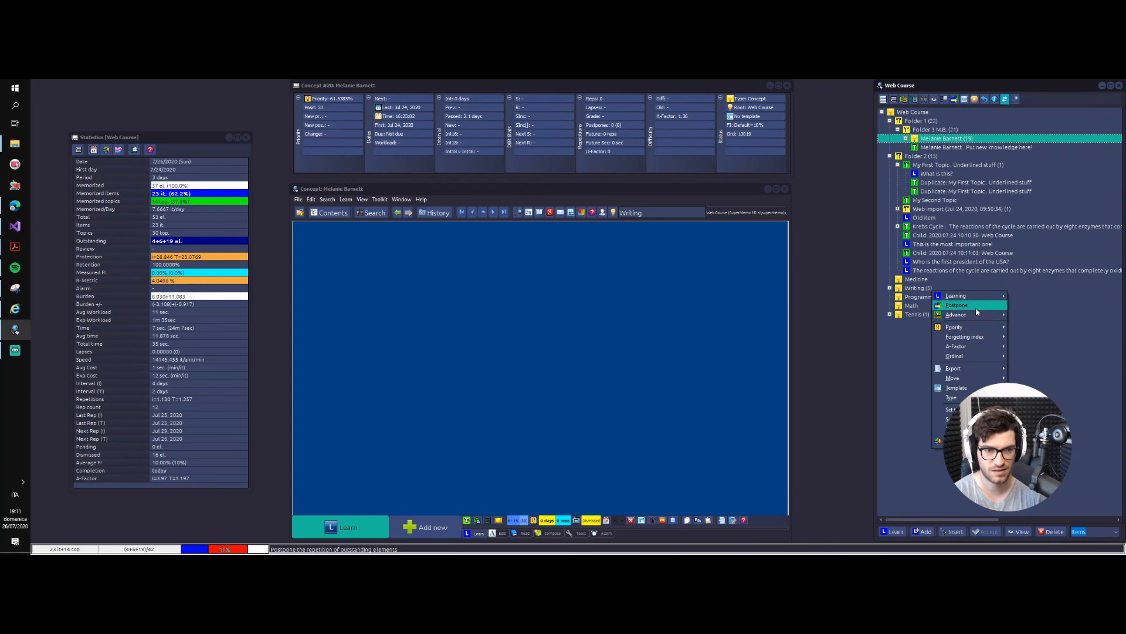
{"action": "mouse_move", "coordinate": [976, 300]}
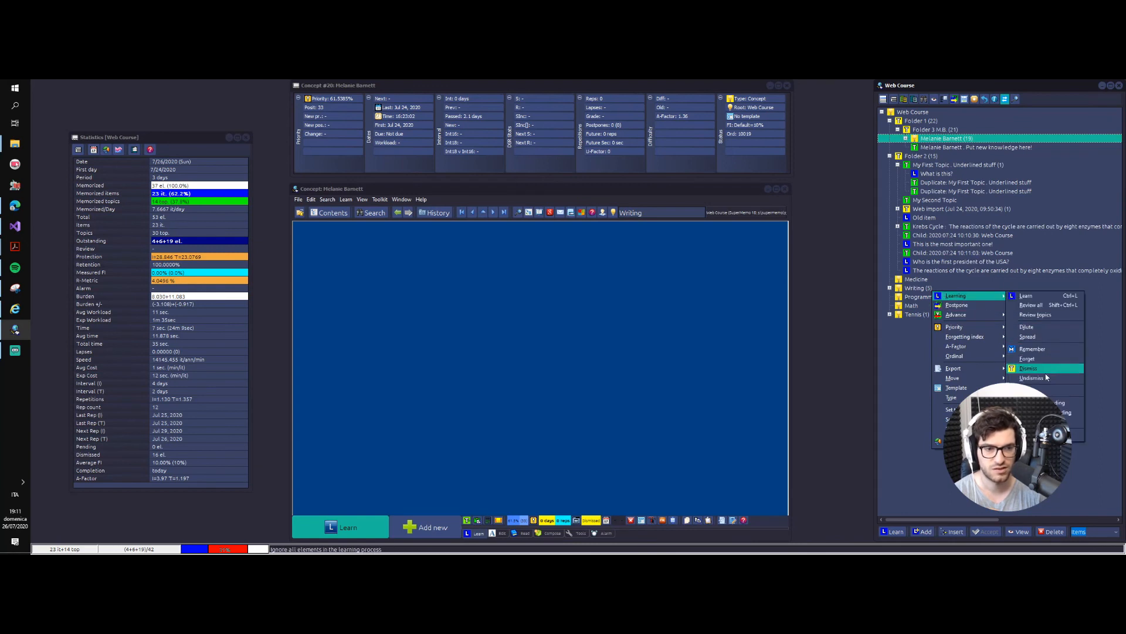
{"action": "left_click", "coordinate": [1037, 332]}
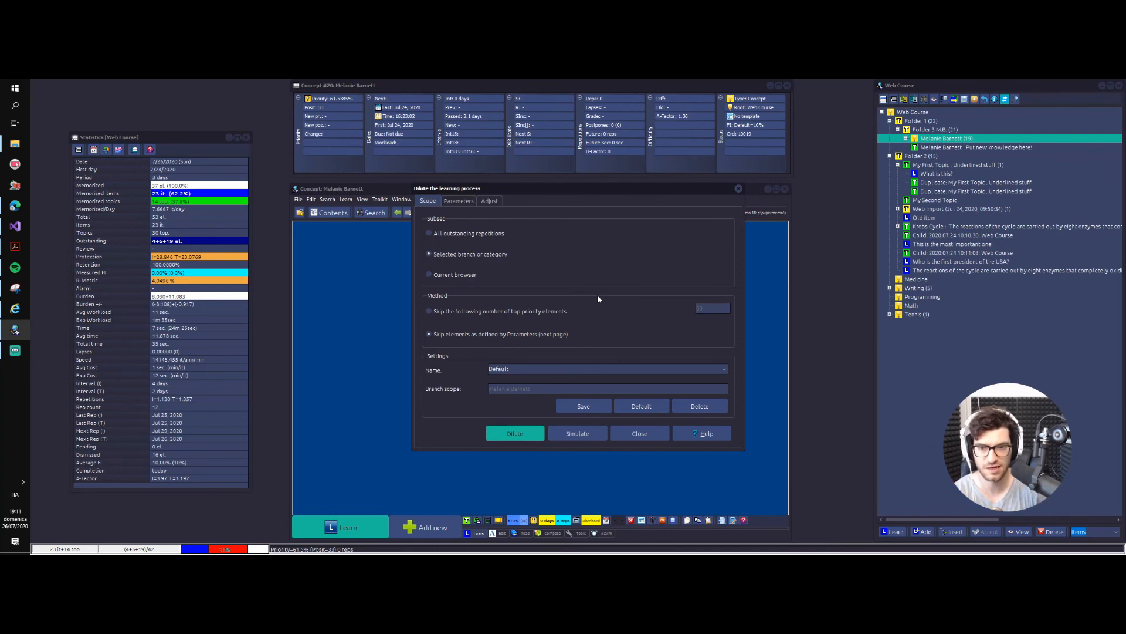
{"action": "left_click", "coordinate": [489, 202]}
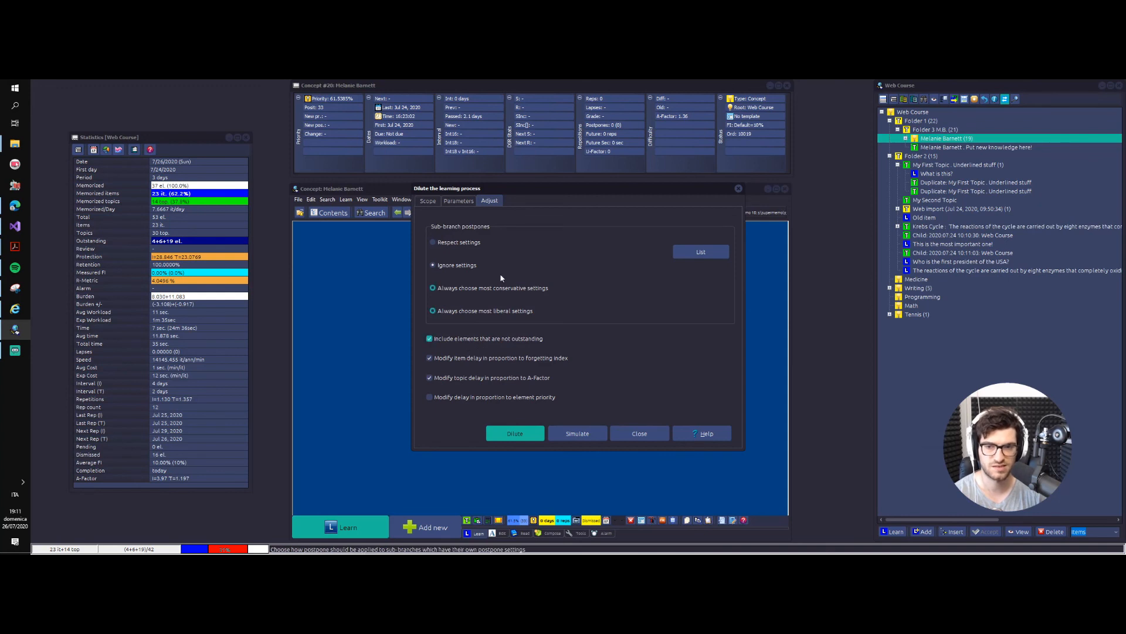
{"action": "left_click", "coordinate": [456, 201]}
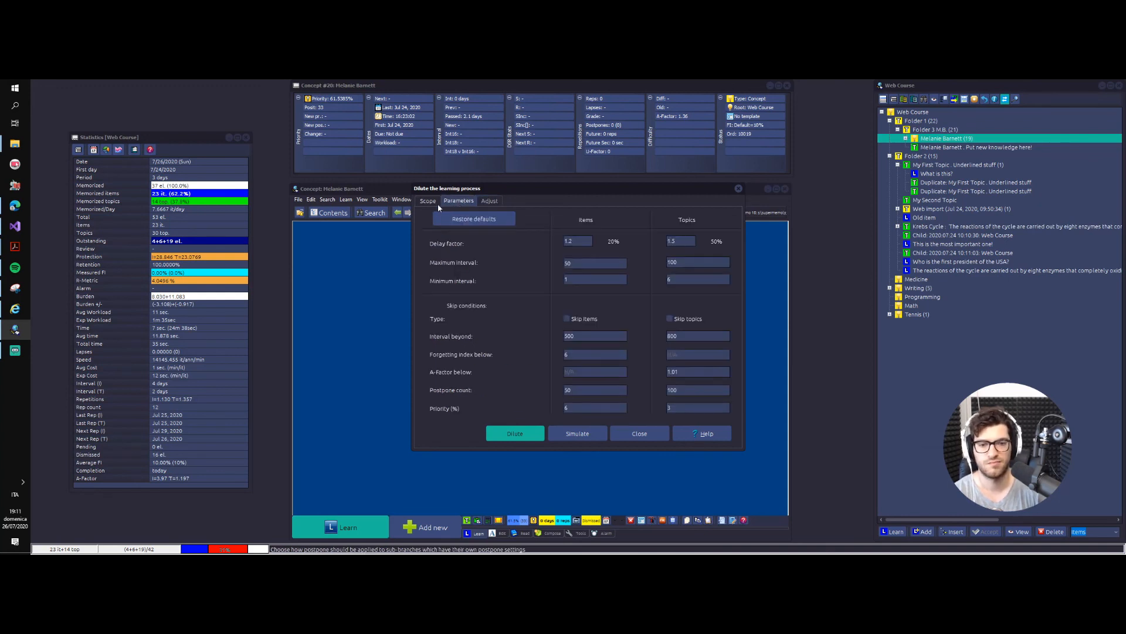
{"action": "left_click", "coordinate": [438, 203]}
{"action": "left_click", "coordinate": [740, 188]}
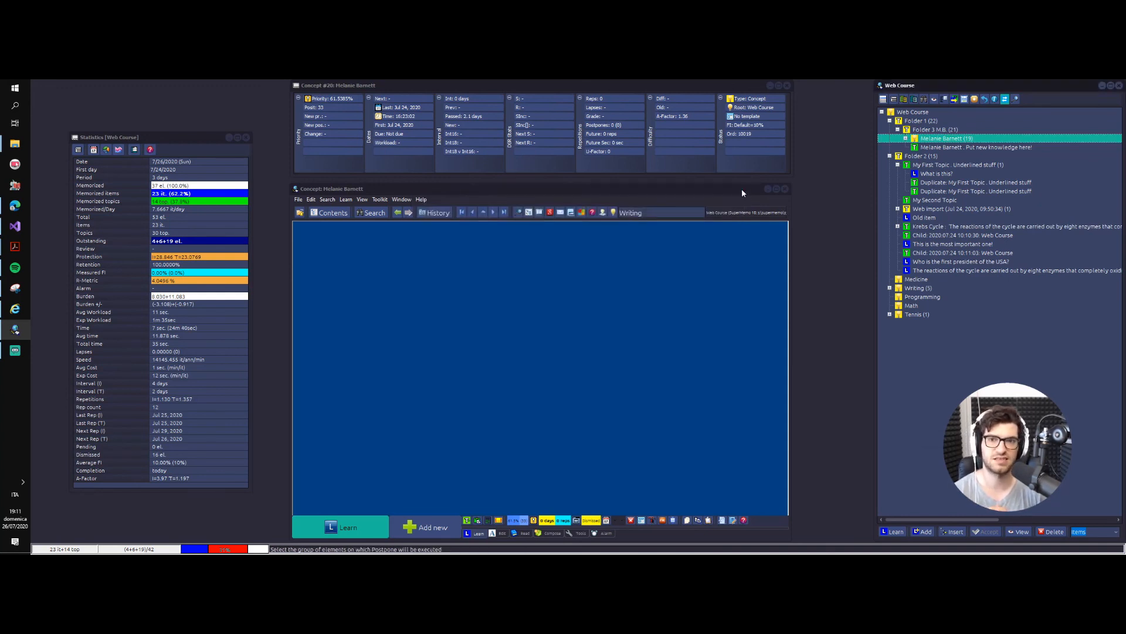